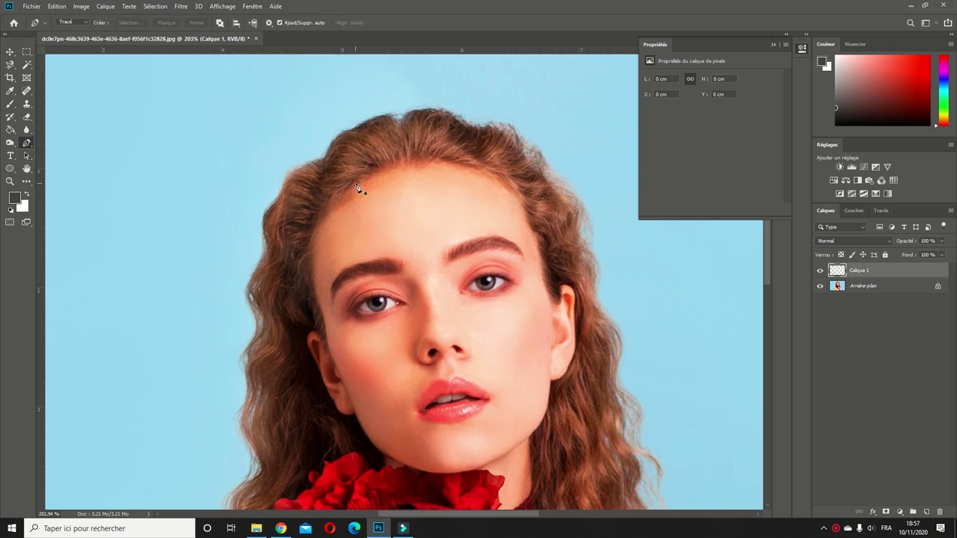
# Step: Trace a Pen path down the left half of the face, from hairline around the chin
pyautogui.click(364, 180)
pyautogui.click(318, 274)
pyautogui.scroll(-3, 318, 275)
pyautogui.click(318, 255)
pyautogui.click(331, 293)
pyautogui.click(363, 329)
pyautogui.click(400, 355)
pyautogui.click(434, 362)
pyautogui.moveTo(453, 362); pyautogui.dragTo(449, 315)
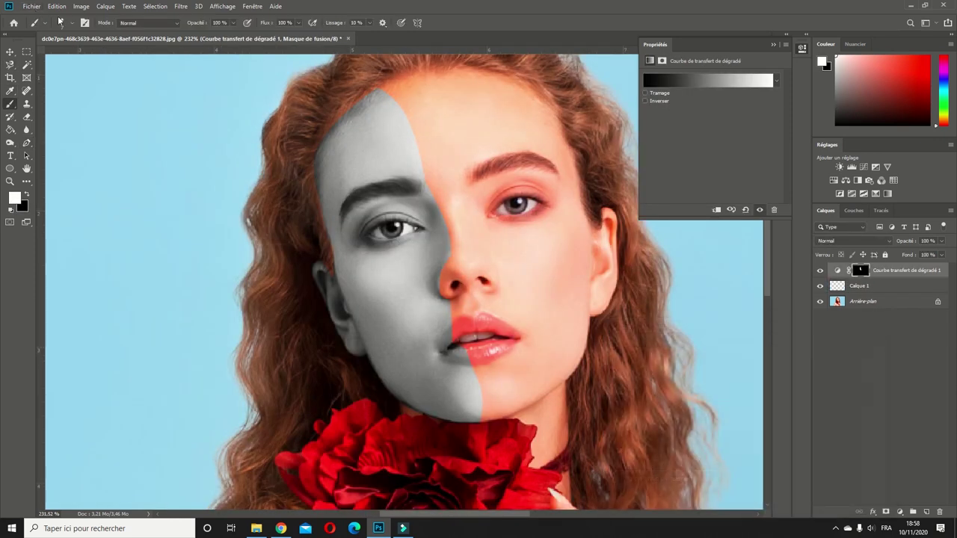
# Step: Enlarge the soft brush for painting the Gradient Map mask
pyautogui.click(59, 20)
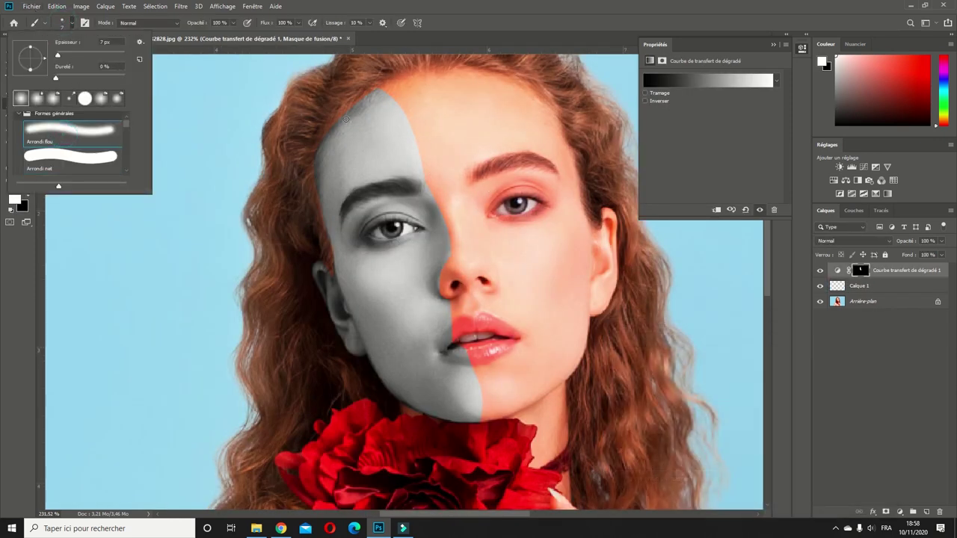
pyautogui.moveTo(346, 117); pyautogui.dragTo(374, 107)
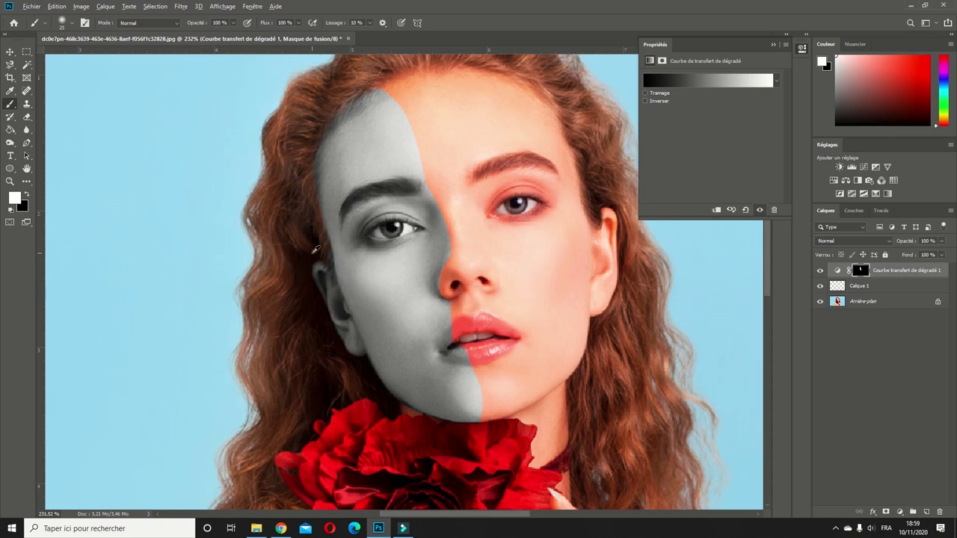
pyautogui.scroll(-3, 322, 263)
pyautogui.scroll(-1, 321, 263)
pyautogui.scroll(6, 404, 281)
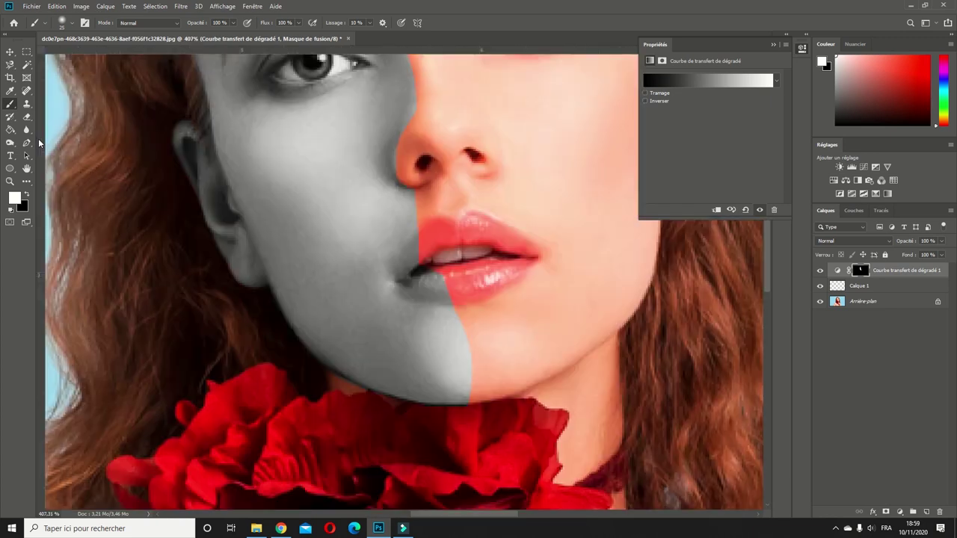
# Step: Set the paint colour to black and paint the nose's left edge back to colour
pyautogui.click(16, 199)
pyautogui.moveTo(689, 406); pyautogui.dragTo(620, 471)
pyautogui.click(826, 346)
pyautogui.moveTo(414, 159); pyautogui.dragTo(434, 111)
pyautogui.scroll(-5, 441, 154)
# Step: Duplicate the Arrière-plan layer as Arrière-plan copie
pyautogui.click(860, 302)
pyautogui.rightClick(859, 301)
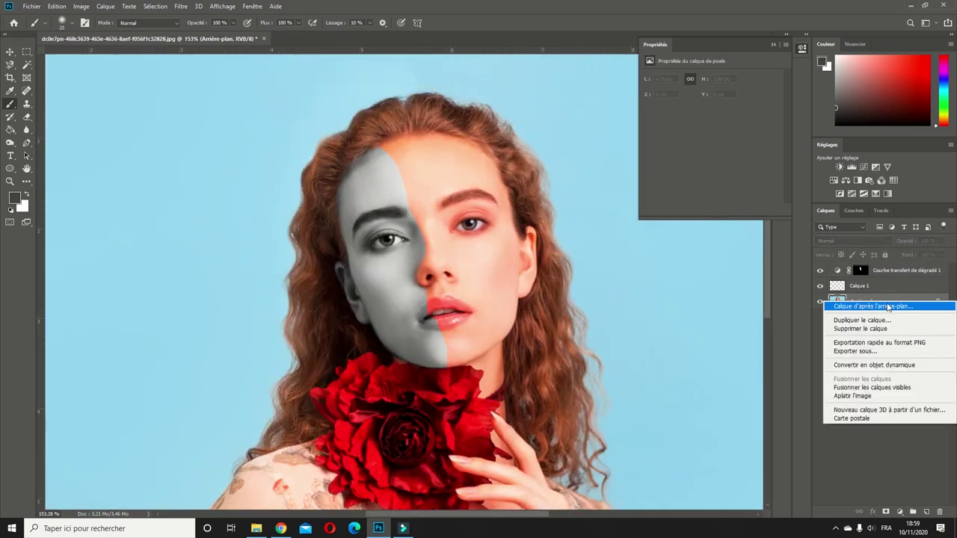
pyautogui.click(868, 320)
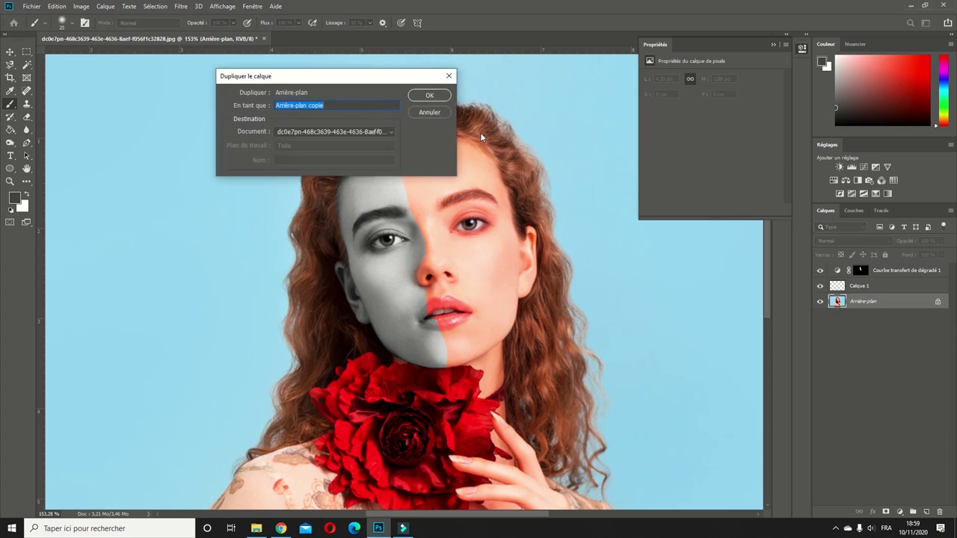
pyautogui.click(426, 96)
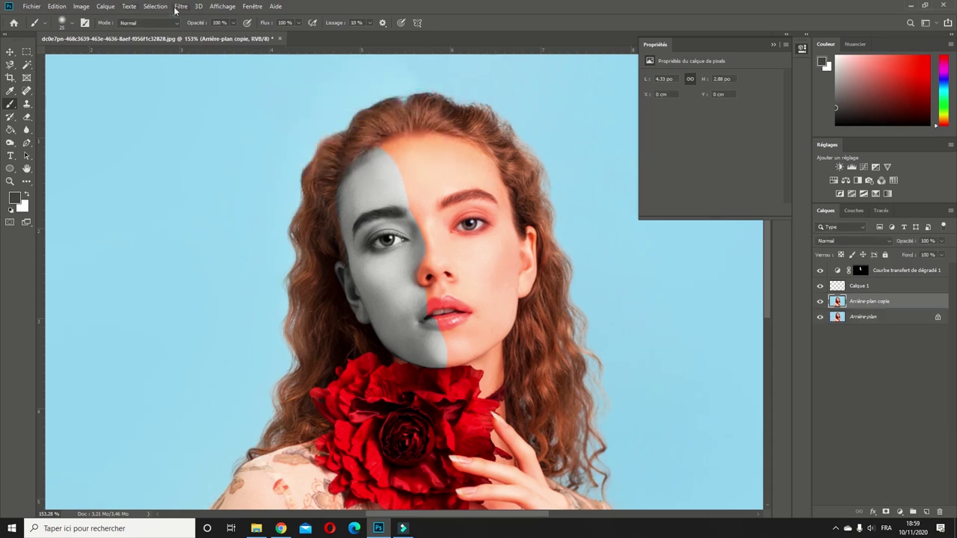
# Step: Apply a Passe-haut (High Pass) filter with a 4.0-pixel radius to the copy
pyautogui.click(178, 7)
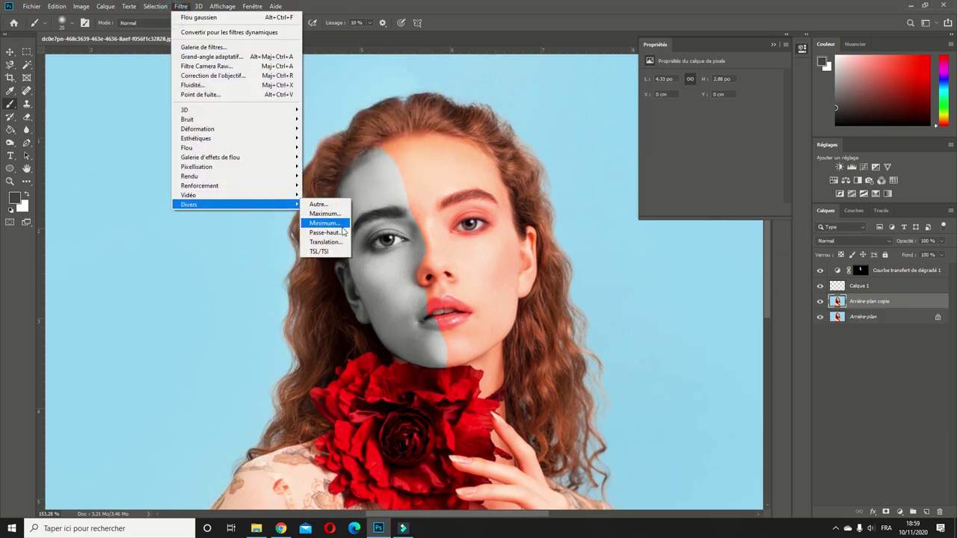
pyautogui.click(341, 233)
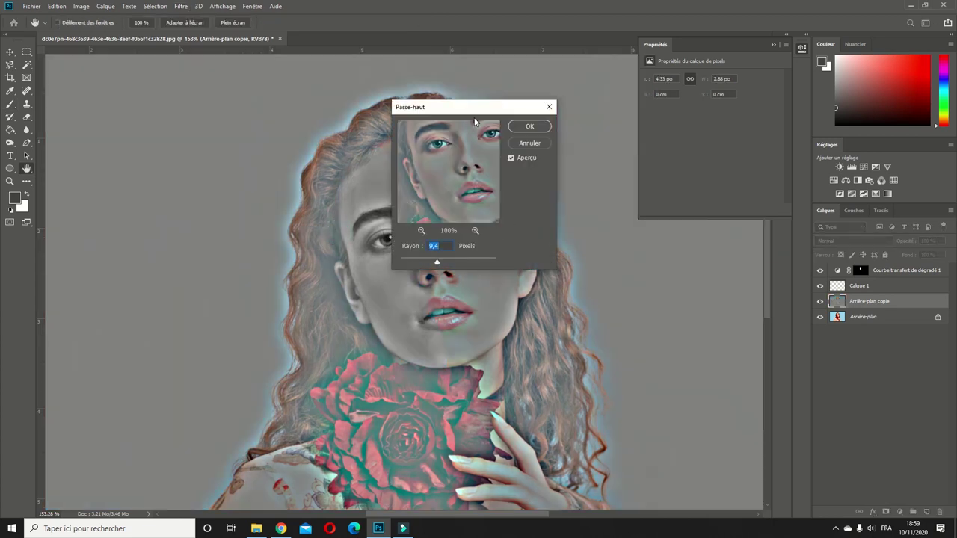
pyautogui.moveTo(469, 113); pyautogui.dragTo(638, 153)
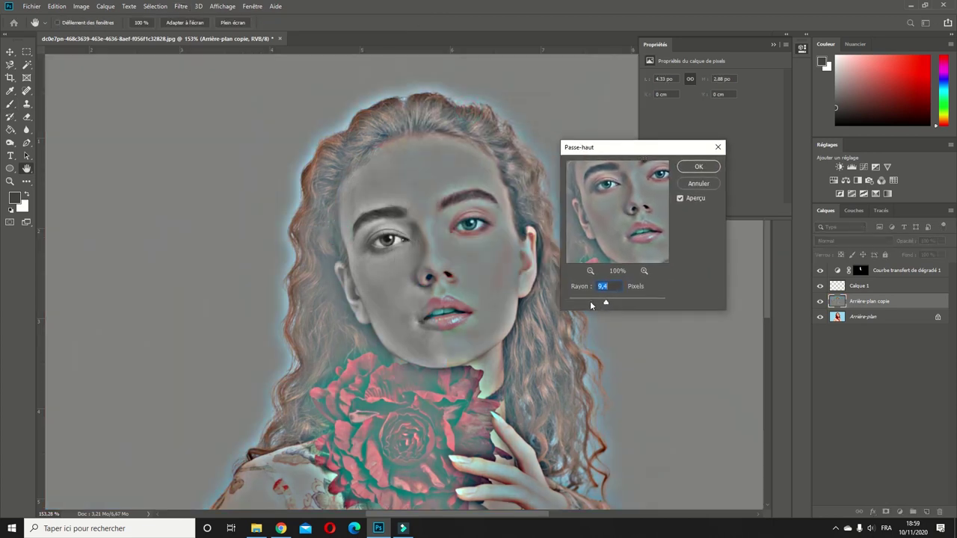
pyautogui.moveTo(591, 305); pyautogui.dragTo(596, 302)
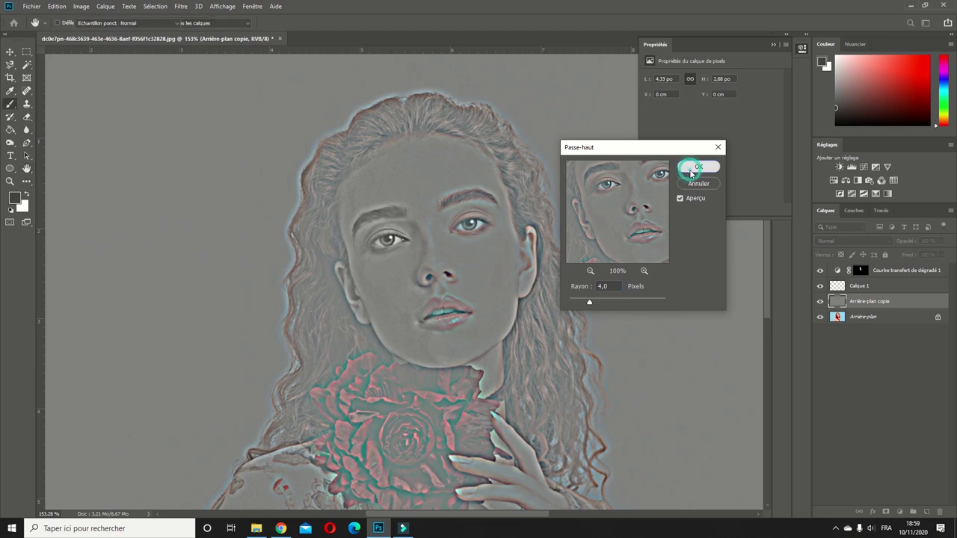
pyautogui.click(692, 169)
# Step: Set the high-pass layer's blend mode to Incrustation (Overlay)
pyautogui.click(839, 244)
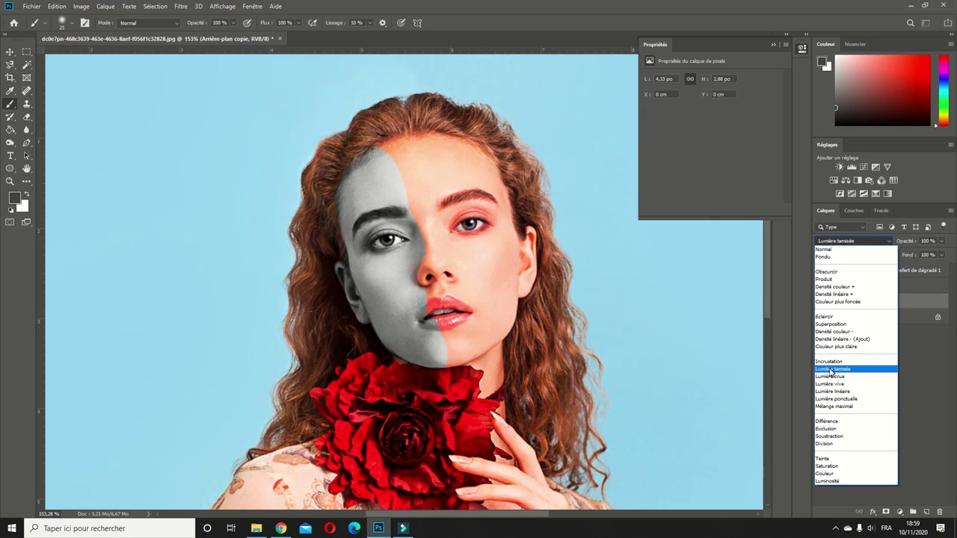
pyautogui.click(829, 361)
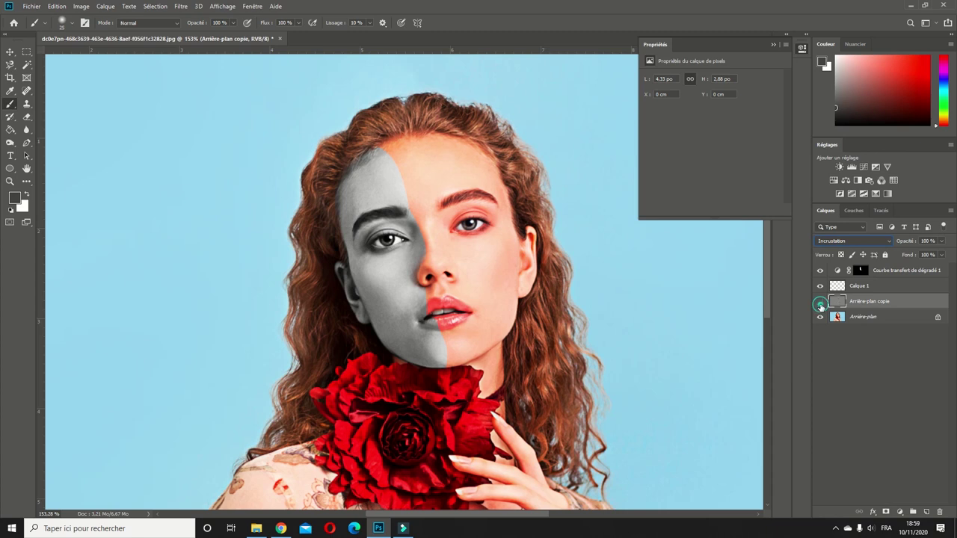
pyautogui.click(12, 142)
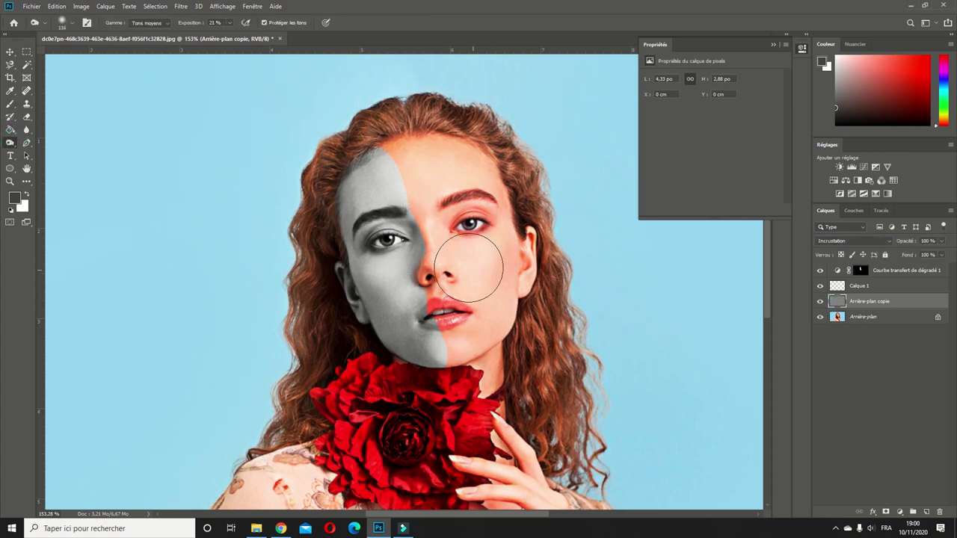
# Step: Set the Dodge brush to about 52 px with a low exposure of around 5%
pyautogui.moveTo(498, 275)
pyautogui.mouseDown()
pyautogui.moveTo(459, 277)
pyautogui.moveTo(515, 293)
pyautogui.mouseUp()
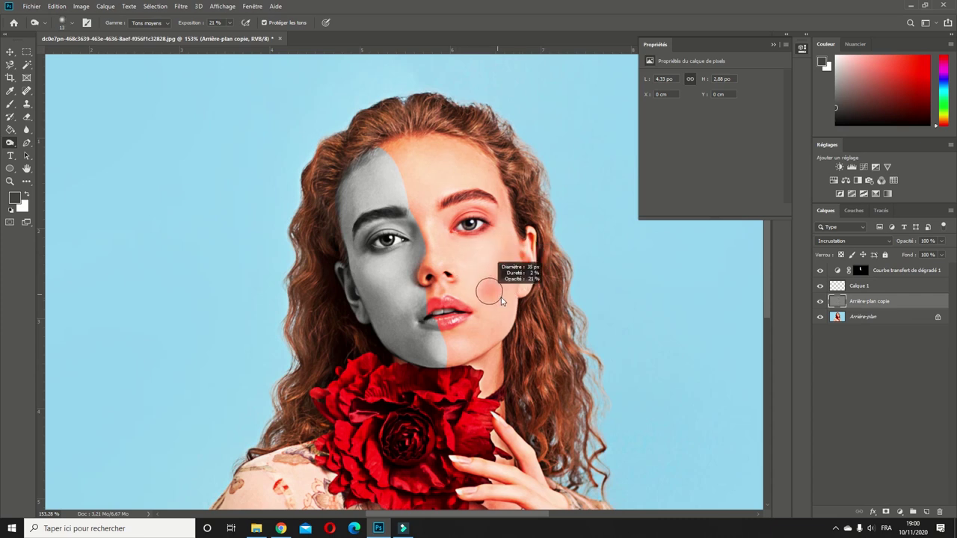
pyautogui.moveTo(387, 305); pyautogui.dragTo(377, 314)
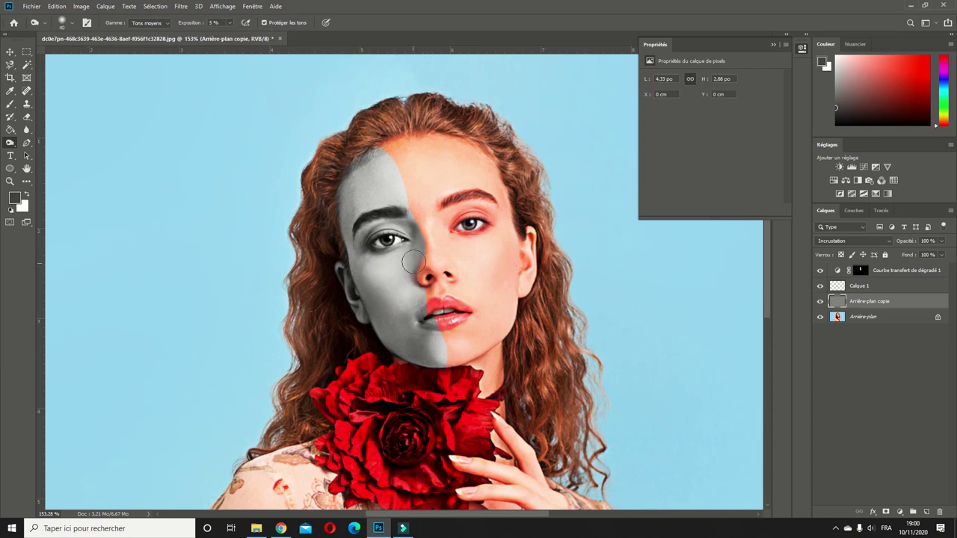
pyautogui.moveTo(385, 320); pyautogui.dragTo(396, 321)
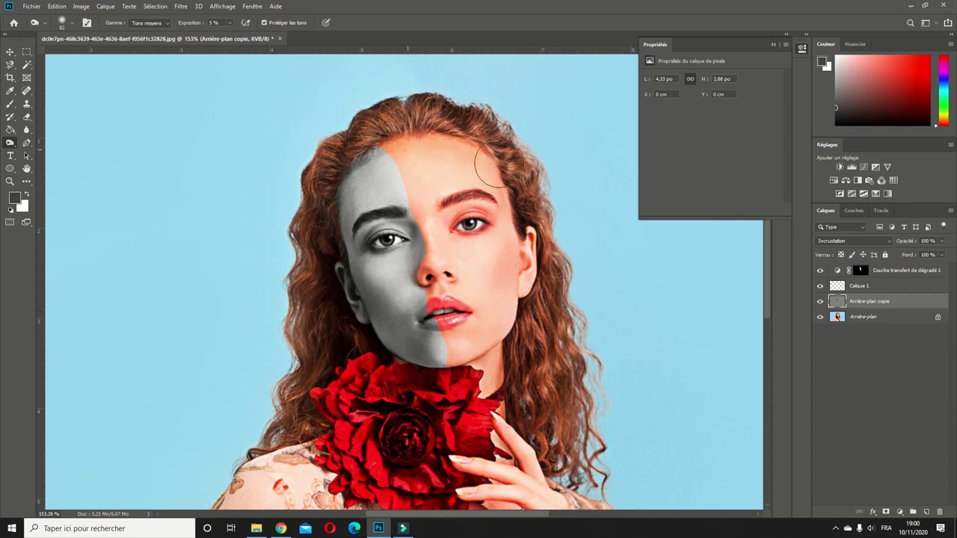
pyautogui.moveTo(201, 26); pyautogui.dragTo(204, 27)
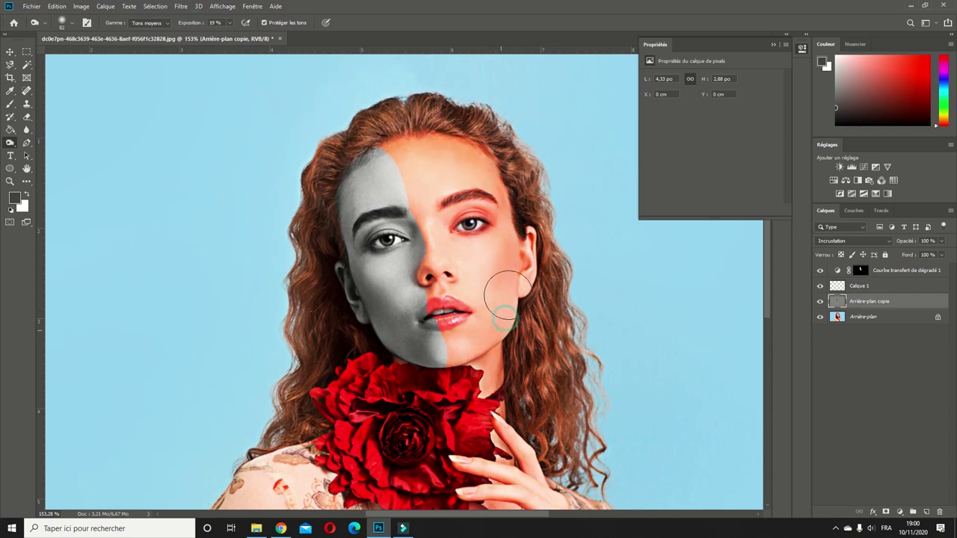
# Step: Shift the Hue/Saturation adjustment's hue to -5
pyautogui.scroll(-3, 471, 321)
pyautogui.scroll(2, 469, 321)
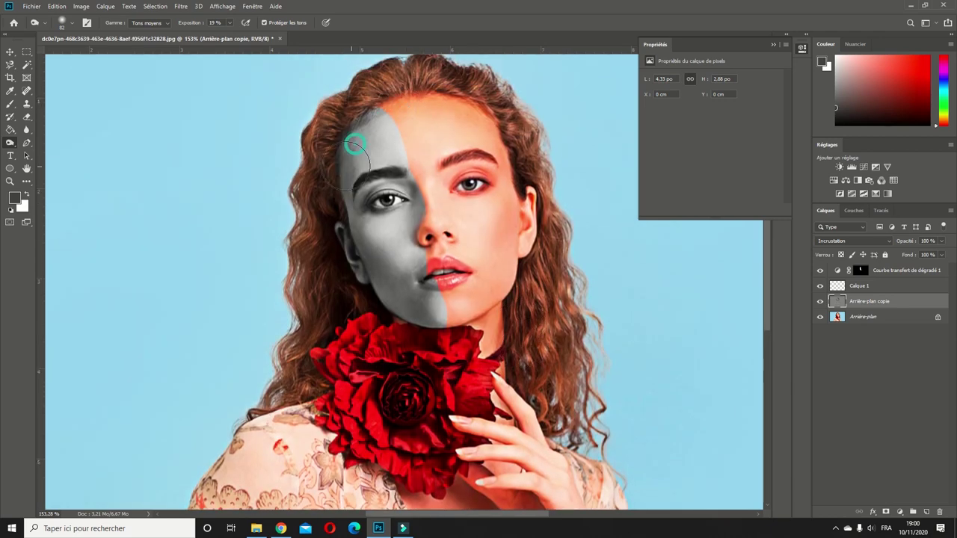
pyautogui.scroll(-2, 402, 205)
pyautogui.scroll(-2, 402, 205)
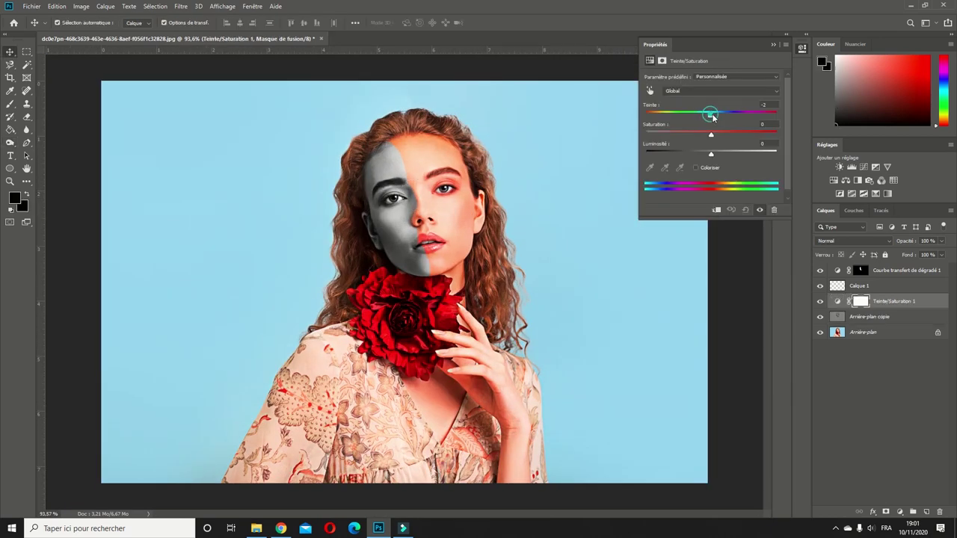
pyautogui.moveTo(712, 118); pyautogui.dragTo(718, 120)
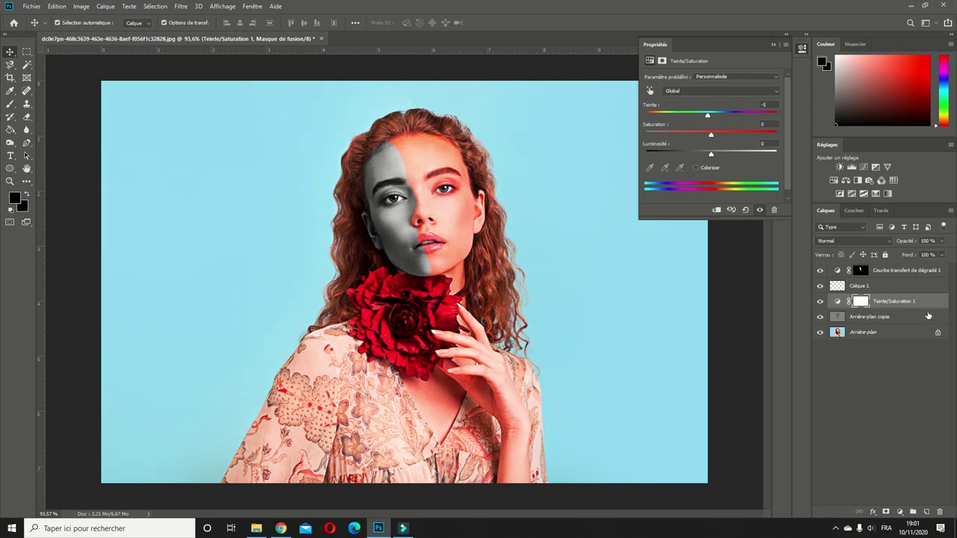
# Step: Lower the Hue/Saturation saturation to -30 and lightness to -5
pyautogui.moveTo(712, 135); pyautogui.dragTo(700, 136)
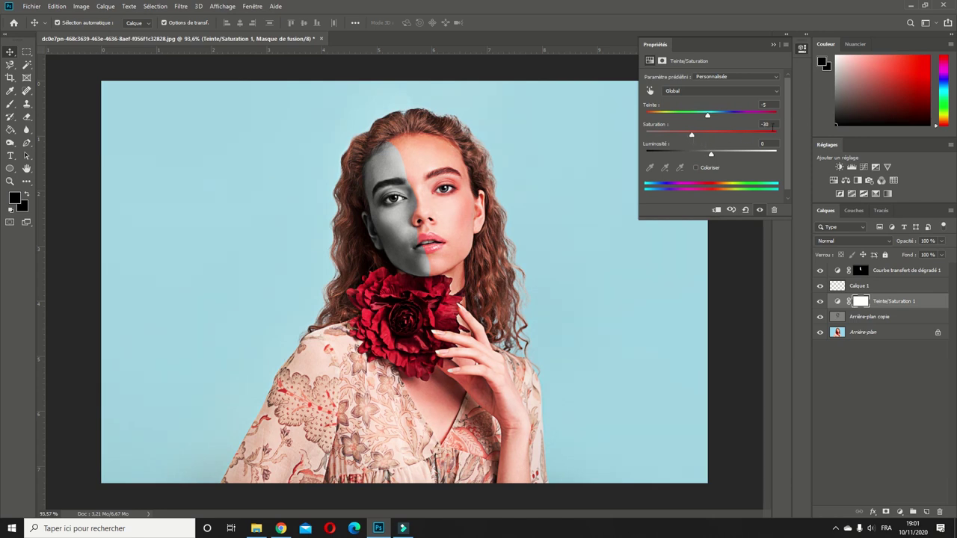
pyautogui.moveTo(711, 157); pyautogui.dragTo(712, 156)
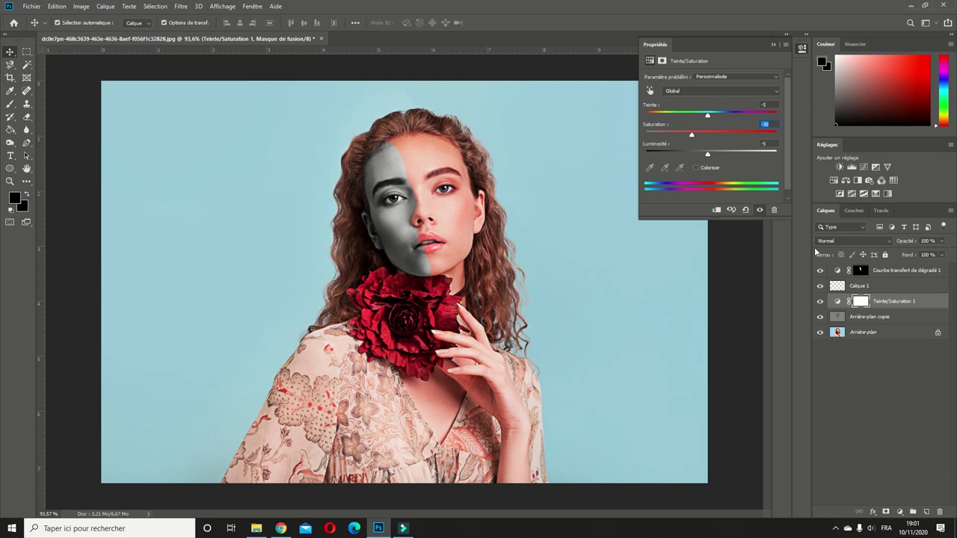
# Step: Bring the red paint splash into the portrait and move its layer to the top
pyautogui.click(770, 46)
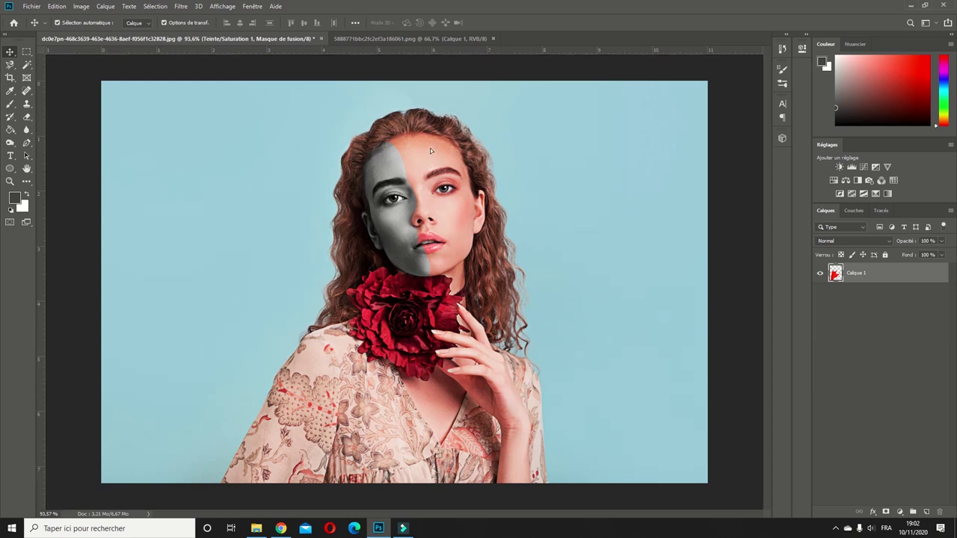
pyautogui.moveTo(245, 36); pyautogui.dragTo(428, 211)
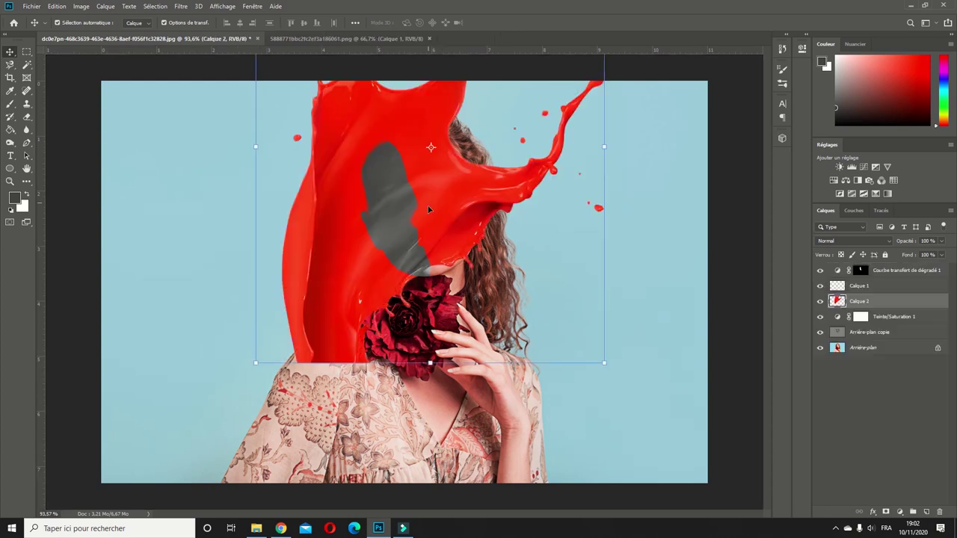
pyautogui.moveTo(900, 305); pyautogui.dragTo(901, 269)
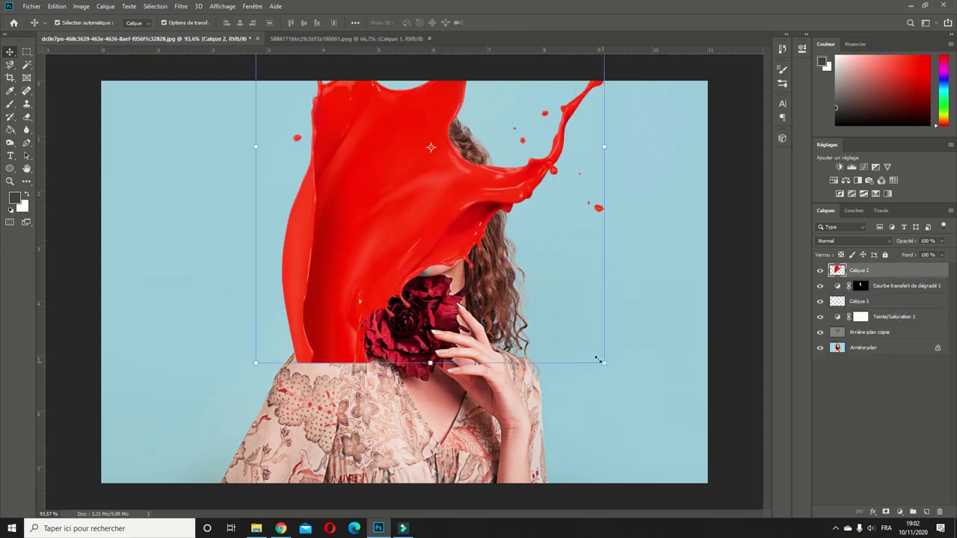
# Step: Scale the splash to about 43%, rotate it, and place it across the left forehead
pyautogui.hotkey('ctrl', 't')
pyautogui.moveTo(605, 363); pyautogui.dragTo(408, 187)
pyautogui.moveTo(343, 216); pyautogui.dragTo(493, 278)
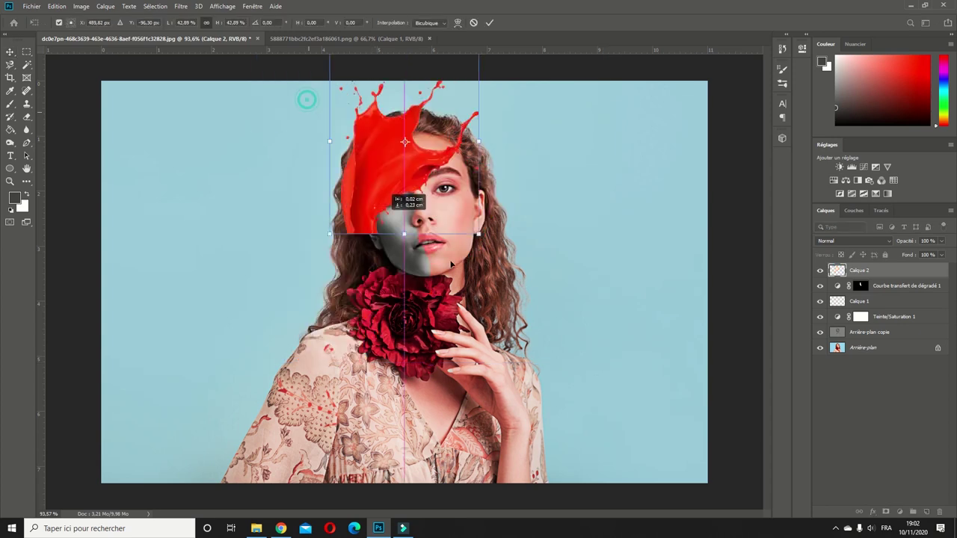
pyautogui.moveTo(550, 286)
pyautogui.mouseDown()
pyautogui.moveTo(371, 137)
pyautogui.moveTo(528, 81)
pyautogui.mouseUp()
pyautogui.moveTo(594, 208)
pyautogui.mouseDown()
pyautogui.moveTo(571, 199)
pyautogui.moveTo(480, 211)
pyautogui.moveTo(489, 220)
pyautogui.mouseUp()
pyautogui.keyDown('alt'); pyautogui.scroll(2, 442, 175); pyautogui.keyUp('alt')
pyautogui.keyDown('alt'); pyautogui.scroll(2, 441, 175); pyautogui.keyUp('alt')
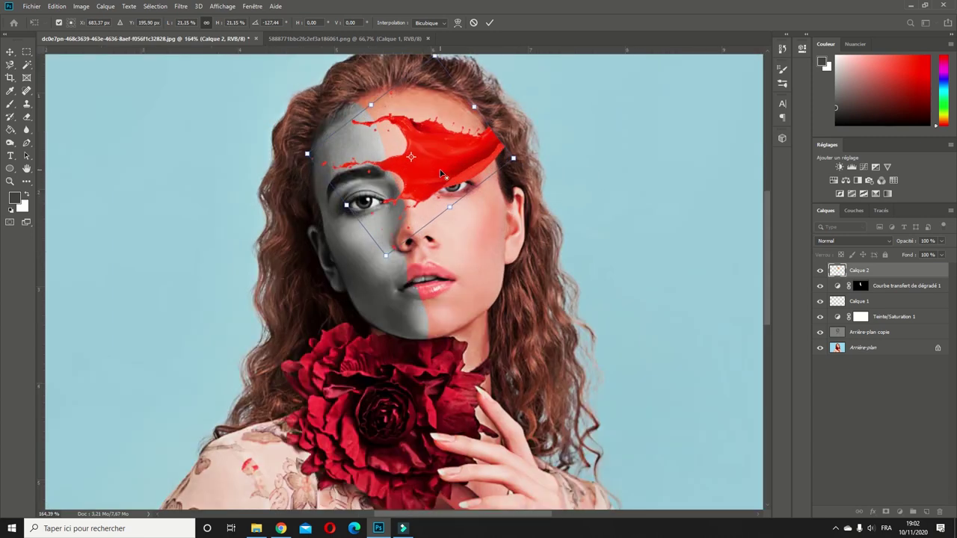
pyautogui.moveTo(448, 177)
pyautogui.mouseDown()
pyautogui.moveTo(417, 152)
pyautogui.moveTo(439, 139)
pyautogui.mouseUp()
pyautogui.moveTo(477, 173); pyautogui.dragTo(472, 184)
pyautogui.moveTo(417, 141)
pyautogui.mouseDown()
pyautogui.moveTo(408, 147)
pyautogui.moveTo(405, 132)
pyautogui.moveTo(400, 141)
pyautogui.mouseUp()
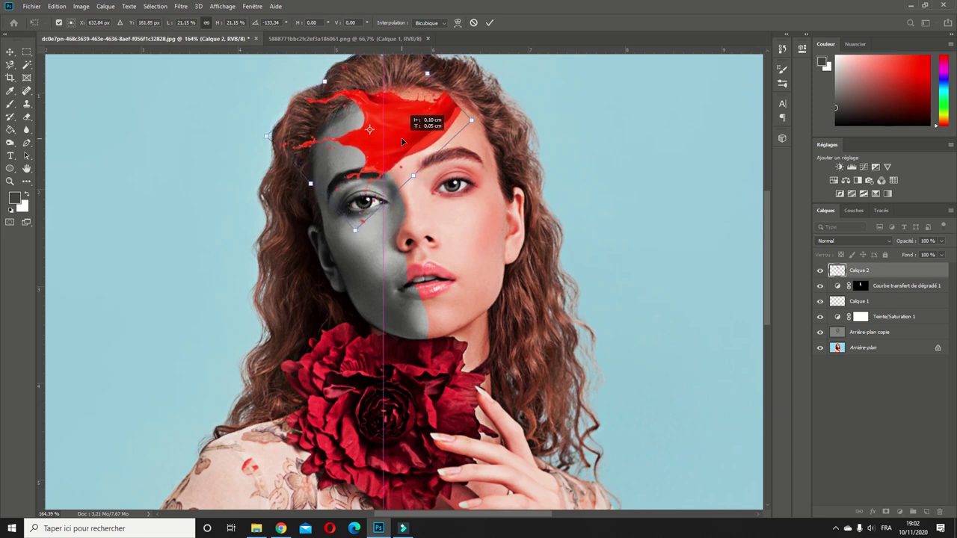
pyautogui.click(10, 53)
pyautogui.click(241, 139)
# Step: Return to the portrait and move the big red splash layer to the top
pyautogui.click(314, 38)
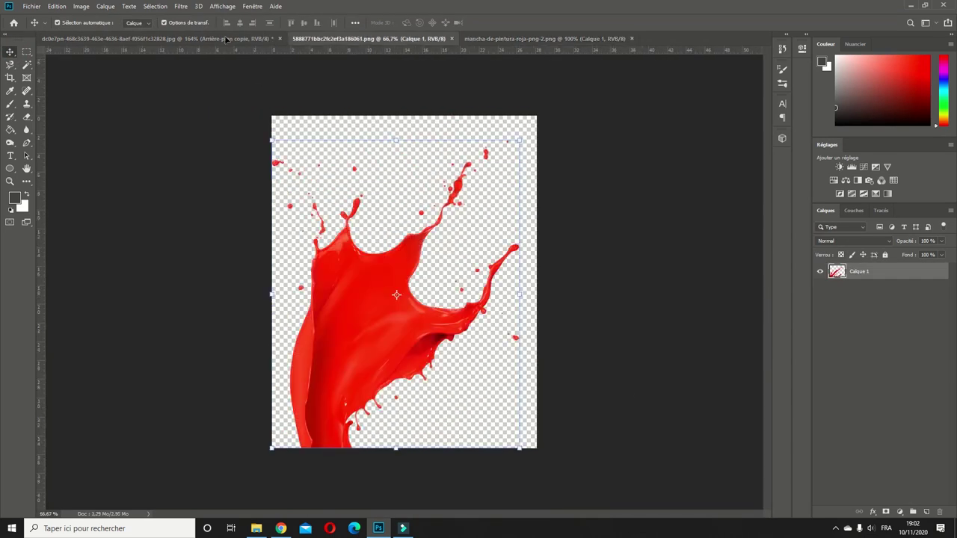
pyautogui.click(226, 38)
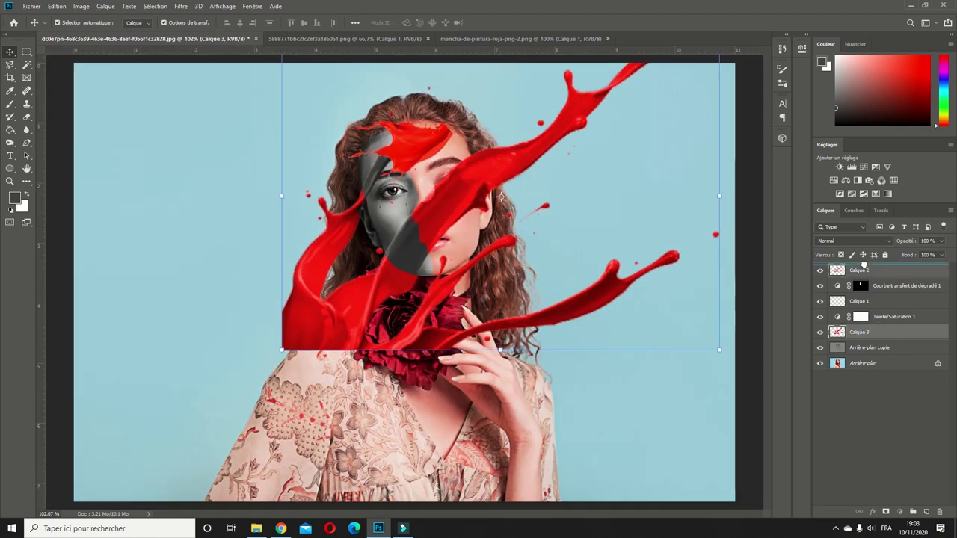
pyautogui.moveTo(864, 264); pyautogui.dragTo(864, 267)
# Step: Shrink the splash to about 23%, flip it horizontally, and rotate it -43° across the mouth
pyautogui.moveTo(717, 350); pyautogui.dragTo(383, 114)
pyautogui.moveTo(321, 100); pyautogui.dragTo(437, 182)
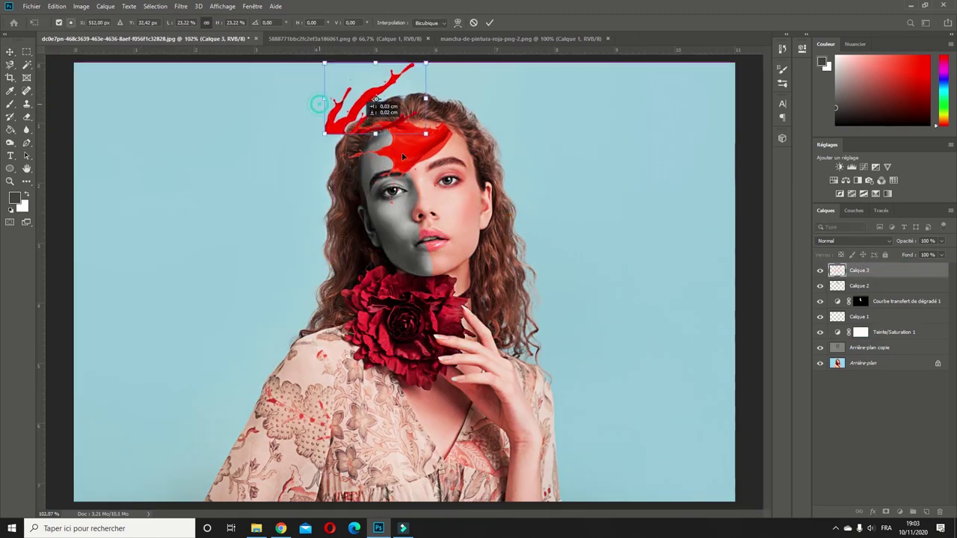
pyautogui.rightClick(462, 176)
pyautogui.click(478, 299)
pyautogui.scroll(2, 479, 168)
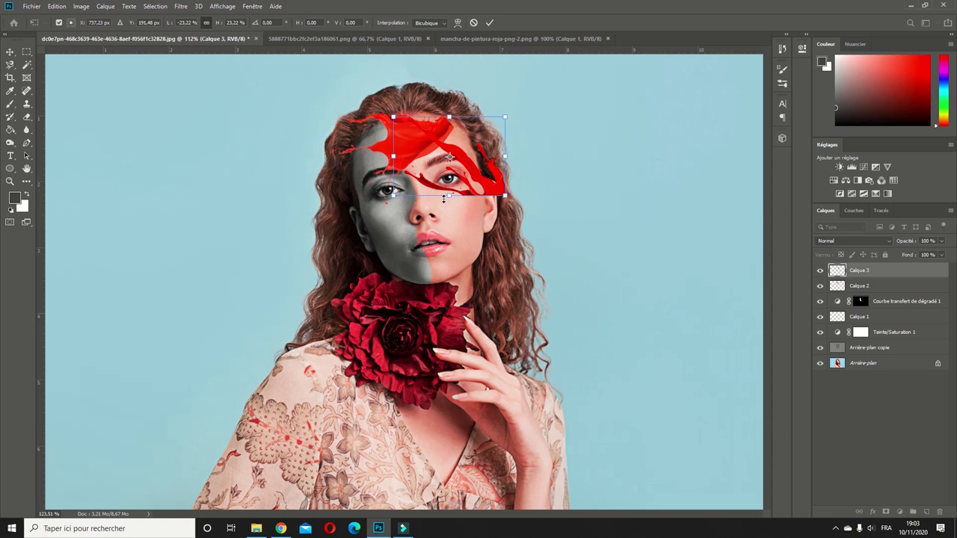
pyautogui.moveTo(487, 183); pyautogui.dragTo(426, 291)
pyautogui.moveTo(337, 292); pyautogui.dragTo(329, 224)
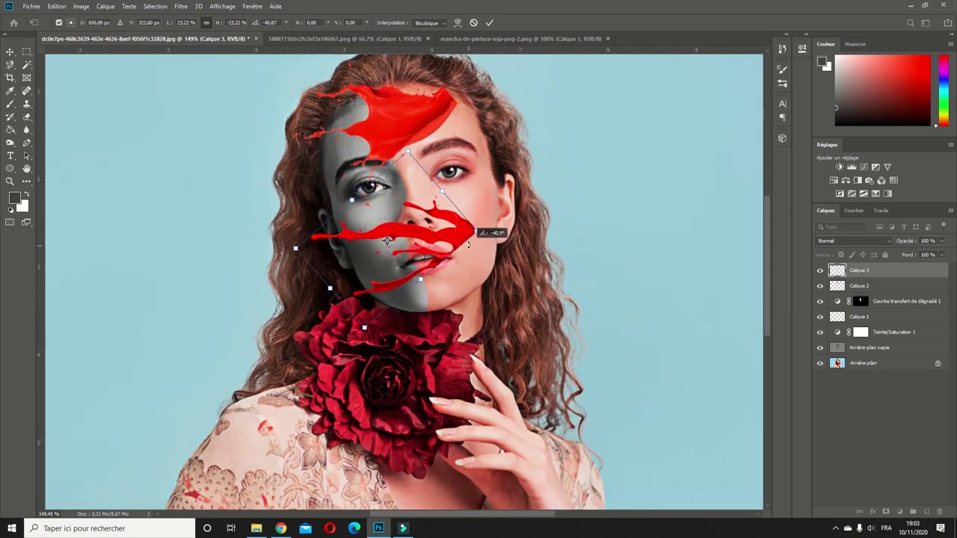
pyautogui.moveTo(486, 250); pyautogui.dragTo(502, 247)
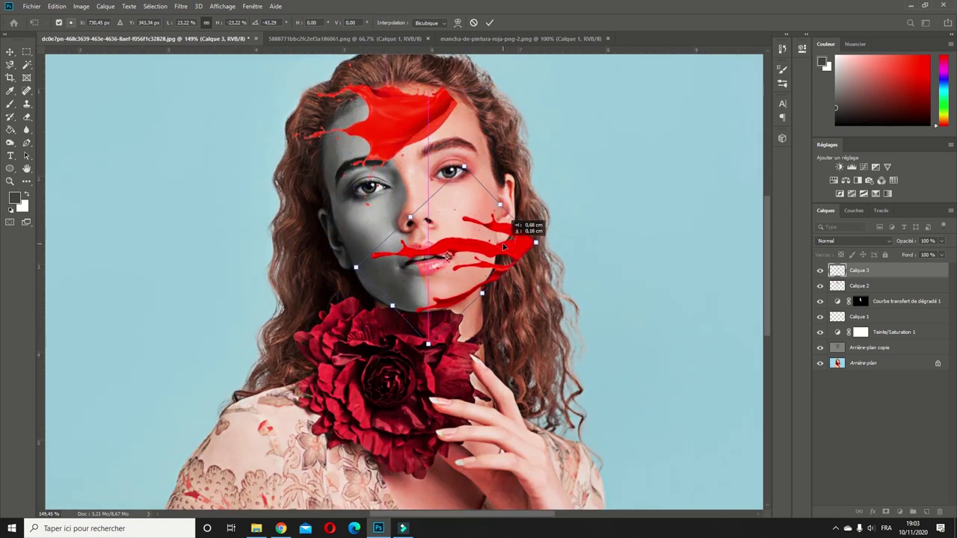
pyautogui.click(9, 53)
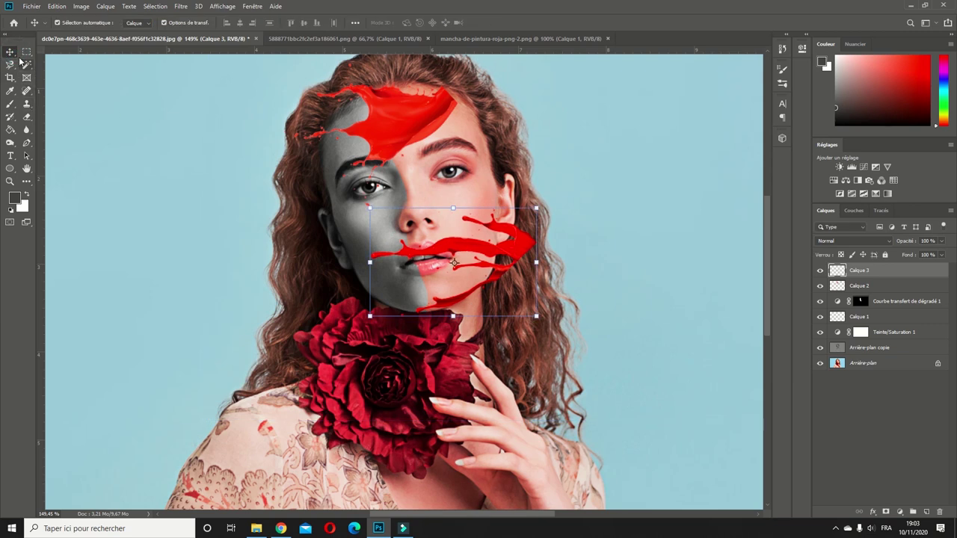
pyautogui.click(26, 116)
pyautogui.scroll(2, 389, 224)
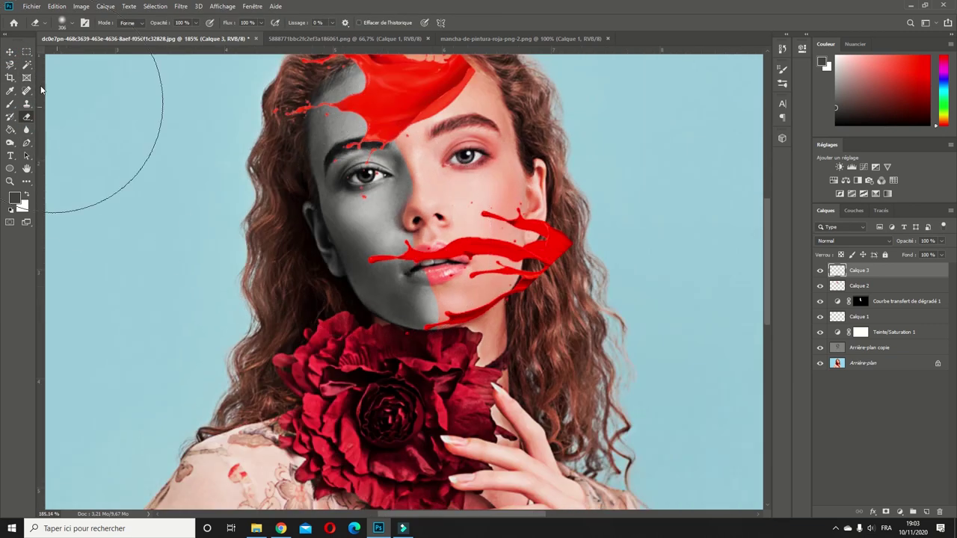
# Step: Pen-trace part of the mouth splash and copy it onto a new layer
pyautogui.click(27, 143)
pyautogui.click(570, 273)
pyautogui.click(556, 246)
pyautogui.click(467, 221)
pyautogui.click(578, 176)
pyautogui.moveTo(570, 273); pyautogui.dragTo(612, 268)
pyautogui.click(130, 22)
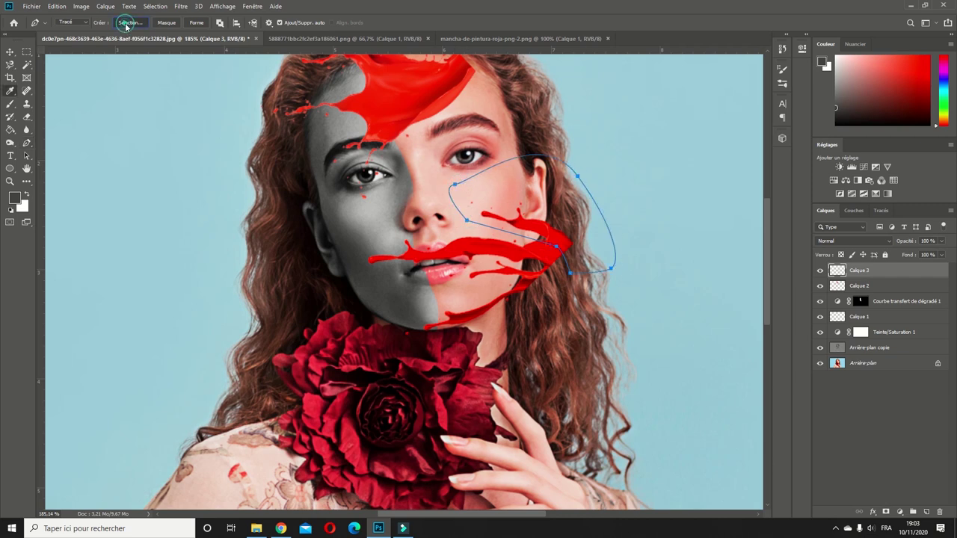
pyautogui.click(560, 141)
pyautogui.hotkey('ctrl', 'j')
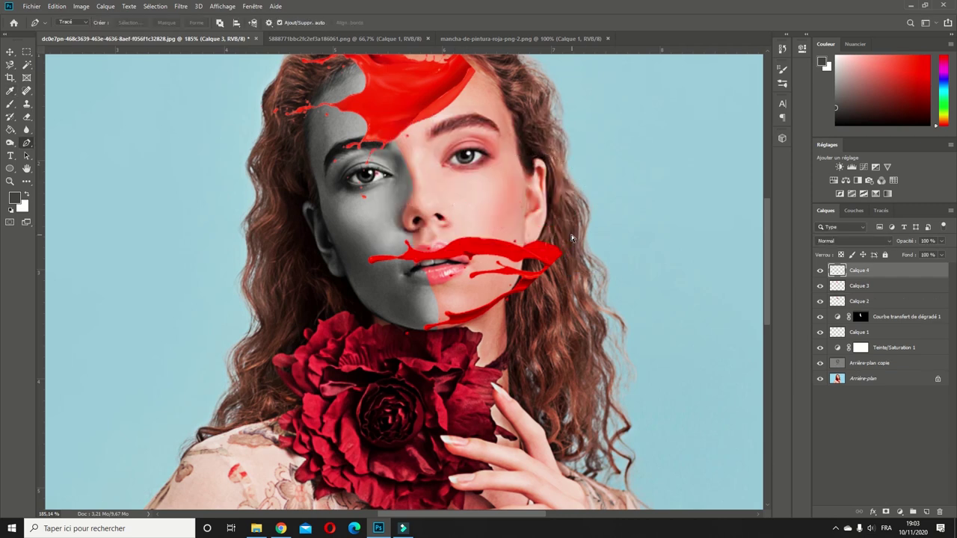
# Step: Scale the copied piece, rotate it about -78°, and flip it horizontally
pyautogui.hotkey('ctrl', 't')
pyautogui.moveTo(377, 281)
pyautogui.mouseDown()
pyautogui.moveTo(438, 217)
pyautogui.moveTo(431, 178)
pyautogui.mouseUp()
pyautogui.moveTo(449, 213); pyautogui.dragTo(448, 120)
pyautogui.rightClick(381, 179)
pyautogui.click(428, 302)
pyautogui.moveTo(386, 190); pyautogui.dragTo(408, 187)
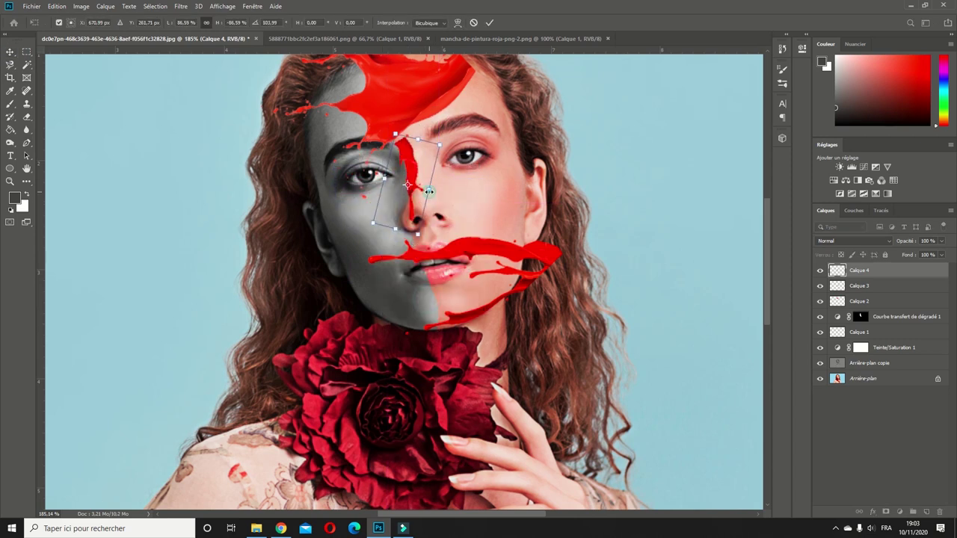
# Step: Flip the piece vertically, rotate and shrink it, and place it under the grey-side eye
pyautogui.rightClick(408, 190)
pyautogui.click(447, 323)
pyautogui.moveTo(449, 258)
pyautogui.mouseDown()
pyautogui.moveTo(423, 255)
pyautogui.moveTo(428, 306)
pyautogui.moveTo(441, 326)
pyautogui.mouseUp()
pyautogui.moveTo(454, 378); pyautogui.dragTo(404, 335)
pyautogui.moveTo(469, 329)
pyautogui.mouseDown()
pyautogui.moveTo(424, 240)
pyautogui.moveTo(438, 269)
pyautogui.moveTo(427, 177)
pyautogui.moveTo(428, 191)
pyautogui.mouseUp()
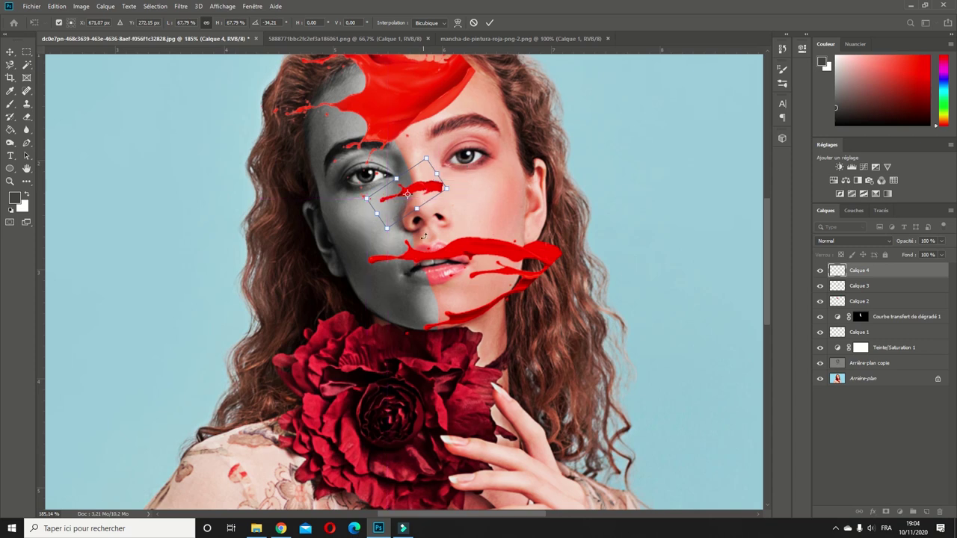
pyautogui.click(17, 50)
pyautogui.click(493, 258)
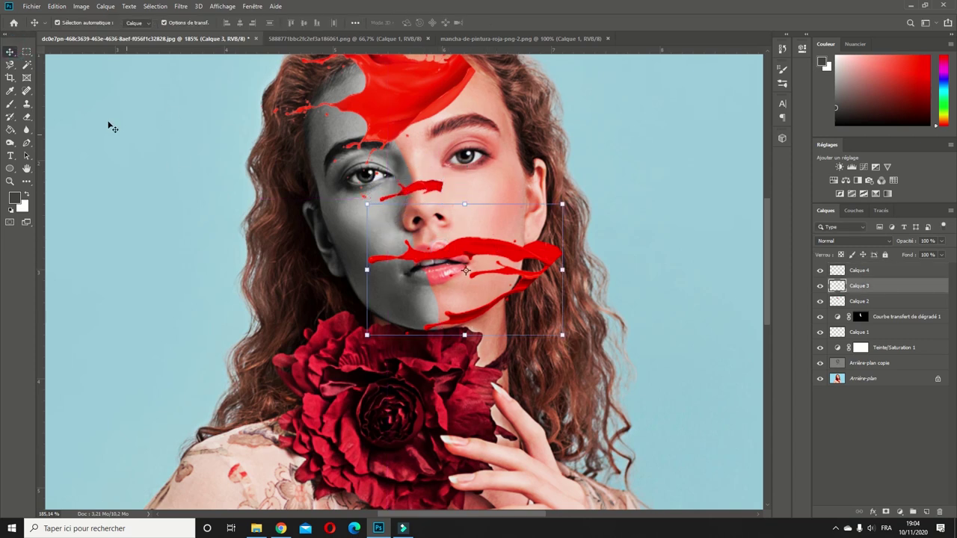
# Step: Copy a rectangle of the chin splash onto a new layer
pyautogui.click(26, 51)
pyautogui.moveTo(368, 282); pyautogui.dragTo(493, 337)
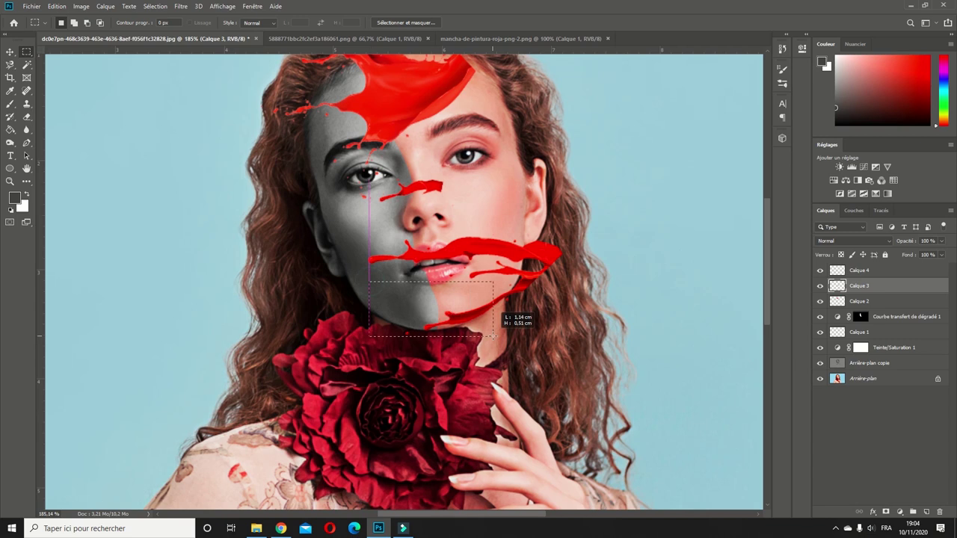
pyautogui.hotkey('ctrl', 'j')
# Step: Enlarge and rotate the chin piece so it runs along the jawline
pyautogui.click(10, 52)
pyautogui.moveTo(418, 288)
pyautogui.mouseDown()
pyautogui.moveTo(440, 330)
pyautogui.moveTo(448, 321)
pyautogui.mouseUp()
pyautogui.scroll(3, 418, 314)
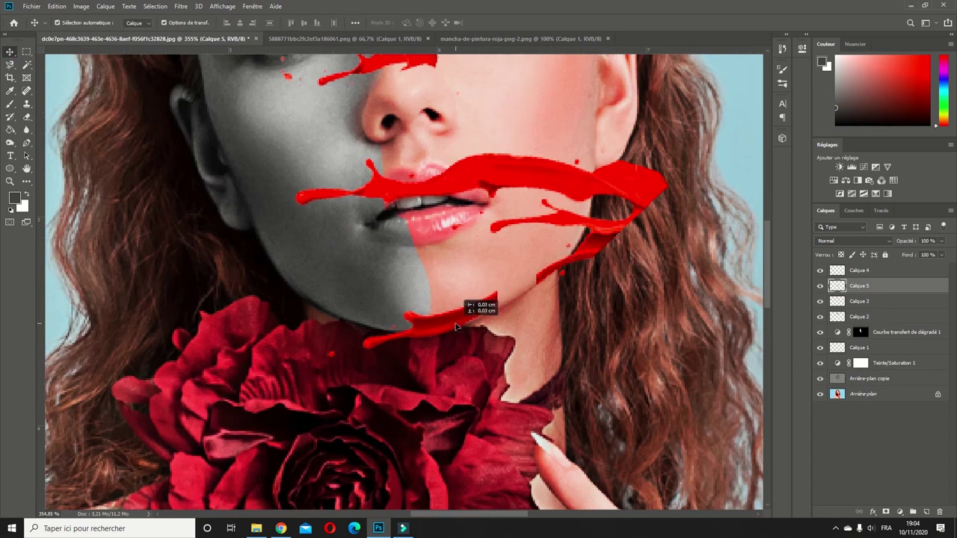
pyautogui.moveTo(497, 359)
pyautogui.mouseDown()
pyautogui.moveTo(527, 370)
pyautogui.moveTo(527, 385)
pyautogui.mouseUp()
pyautogui.moveTo(457, 320); pyautogui.dragTo(461, 321)
pyautogui.press('Return')
pyautogui.scroll(-3, 419, 299)
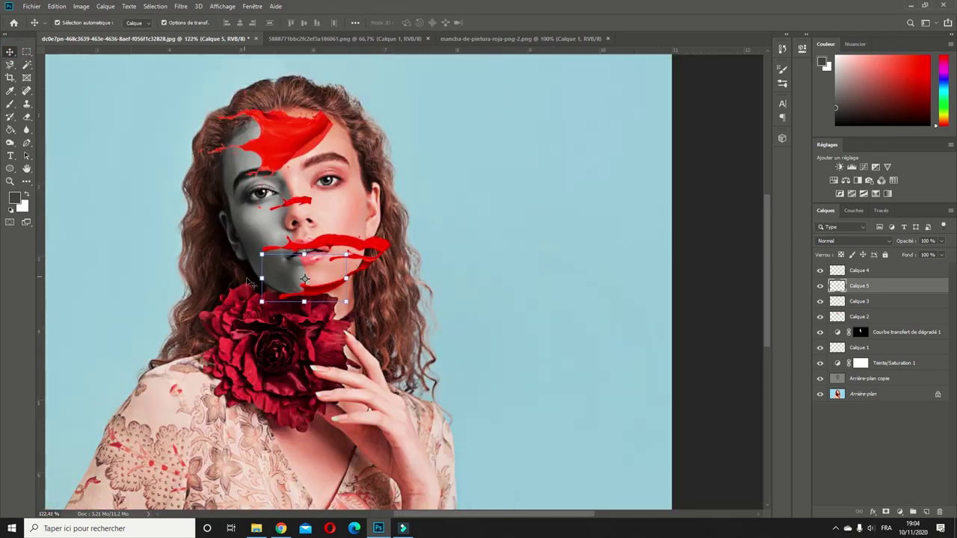
pyautogui.scroll(2, 380, 249)
# Step: Nudge the mouth splash slightly up and to the right
pyautogui.click(379, 249)
pyautogui.moveTo(389, 228); pyautogui.dragTo(399, 225)
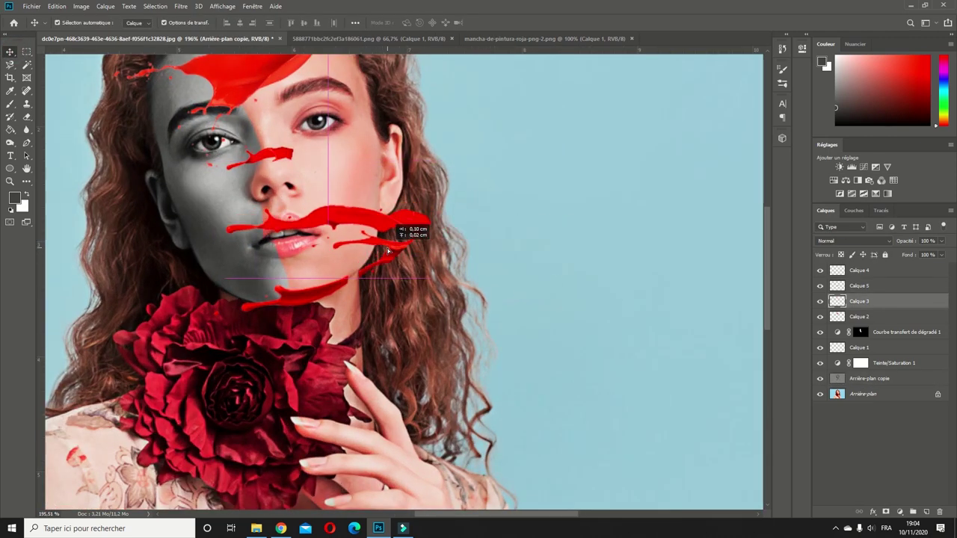
pyautogui.click(25, 142)
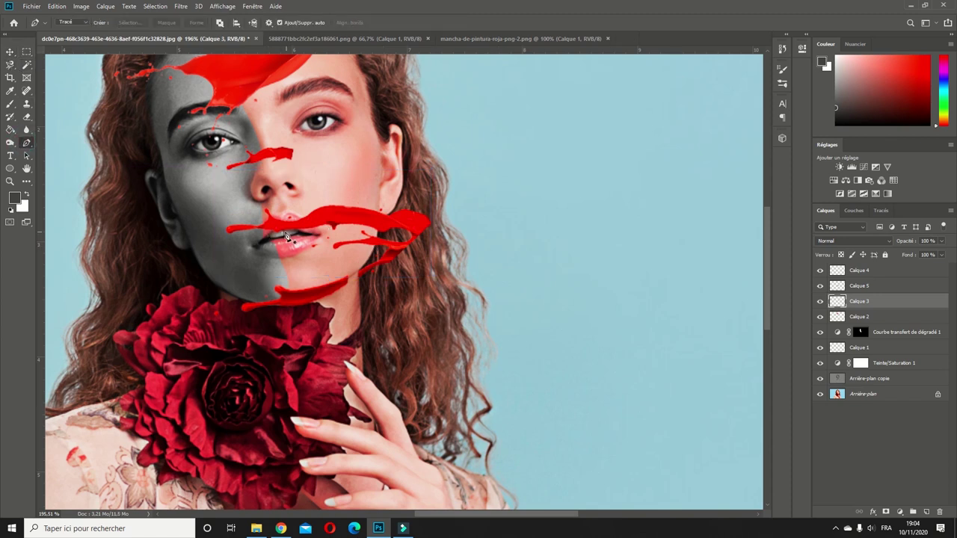
# Step: Cut the mouth splash's right-hand trail onto its own layer, move it, then delete it
pyautogui.moveTo(342, 272); pyautogui.dragTo(314, 268)
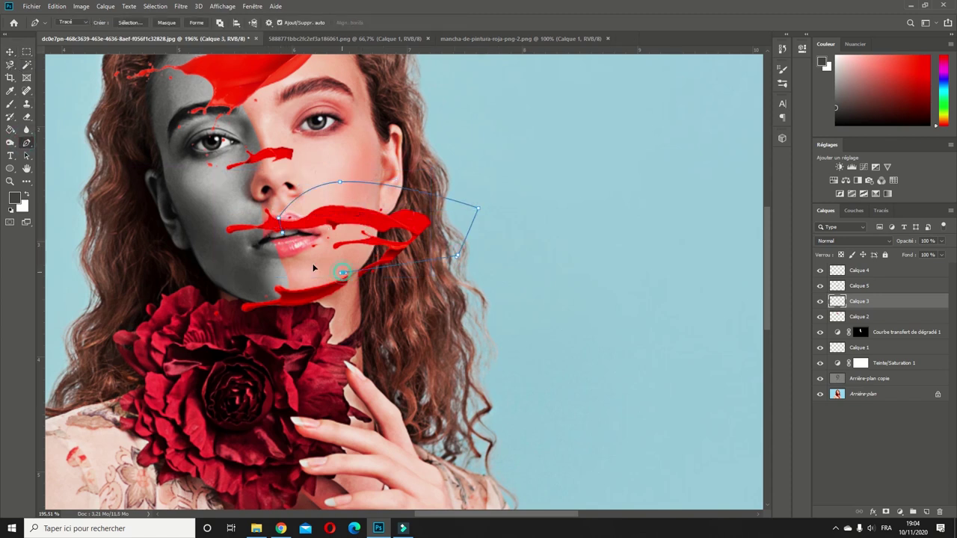
pyautogui.click(548, 138)
pyautogui.press('v')
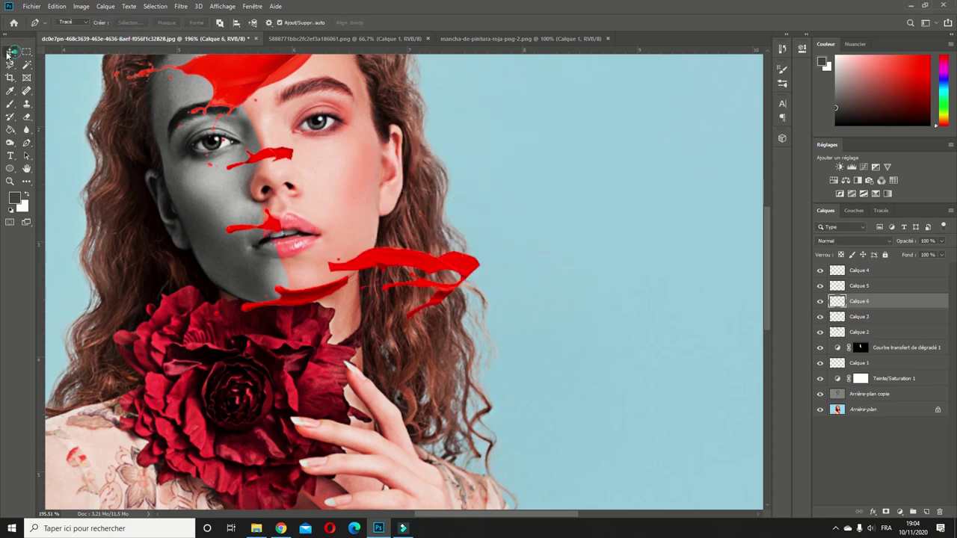
pyautogui.moveTo(480, 286); pyautogui.dragTo(480, 286)
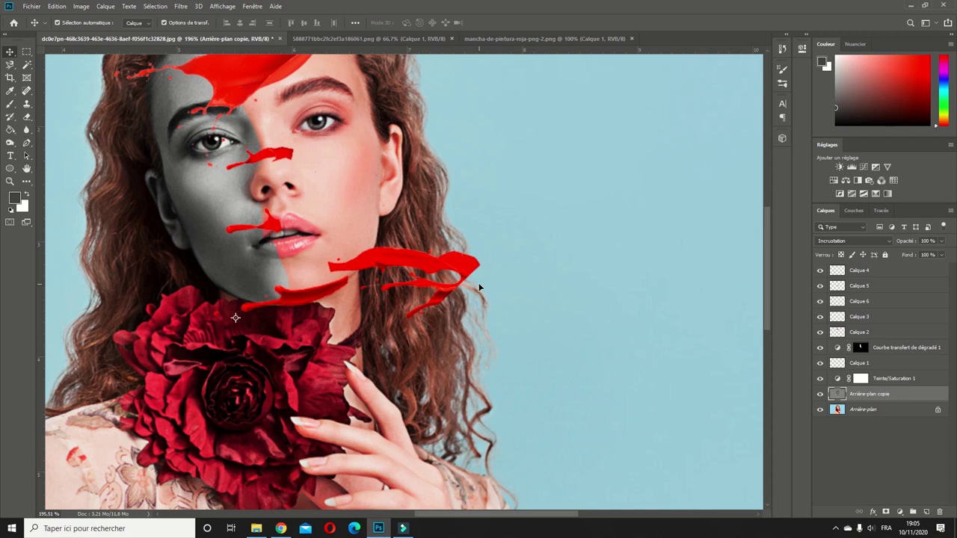
pyautogui.moveTo(391, 282); pyautogui.dragTo(412, 246)
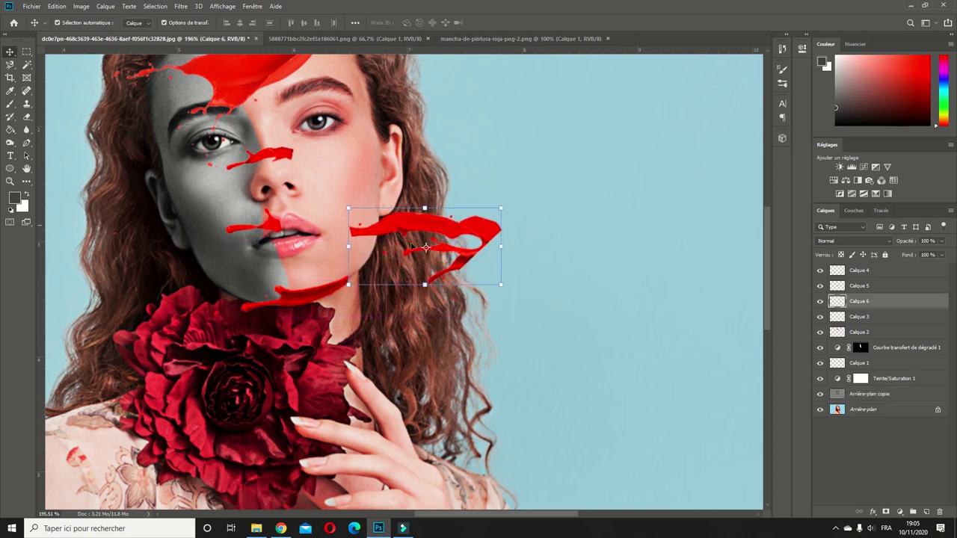
pyautogui.scroll(2, 355, 284)
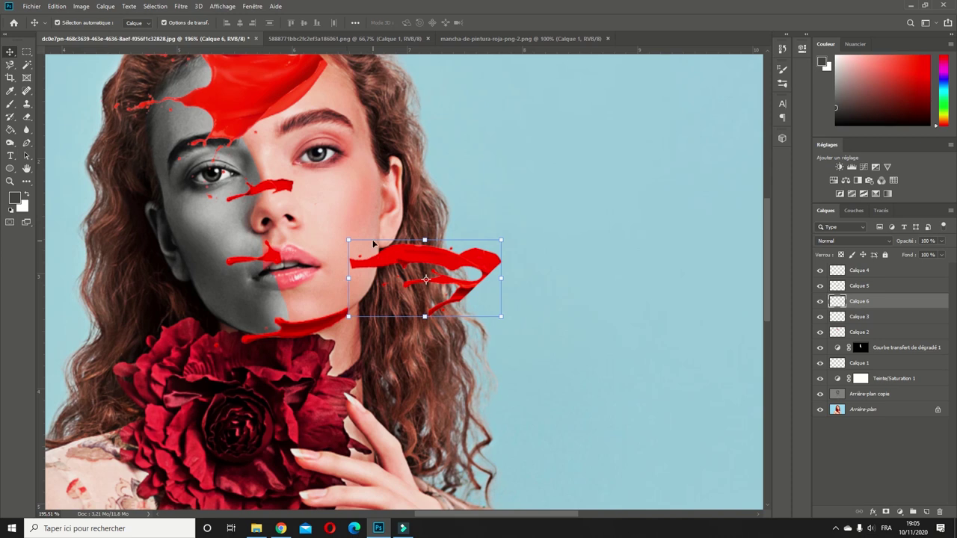
pyautogui.press('Delete')
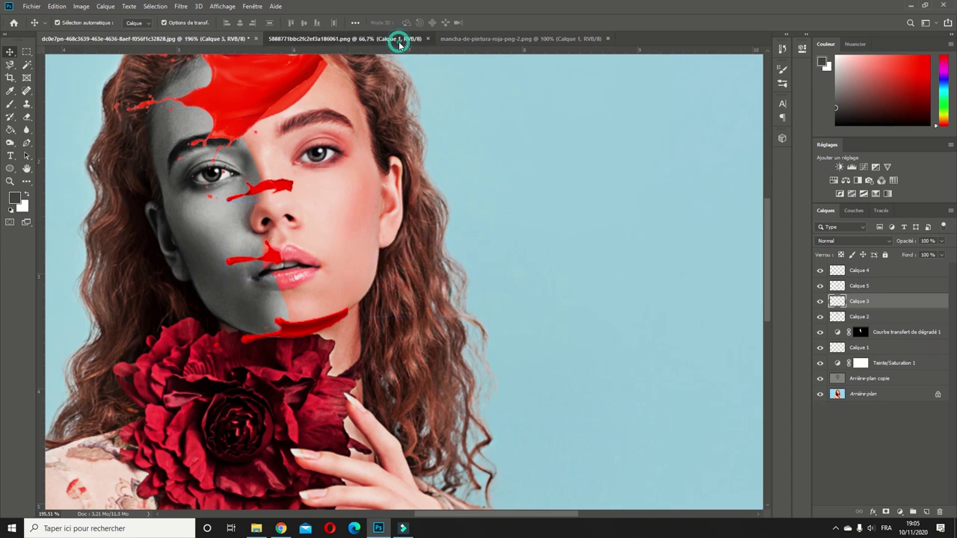
# Step: Bring another red splash into the portrait, shrink it, and flip it horizontally
pyautogui.click(405, 39)
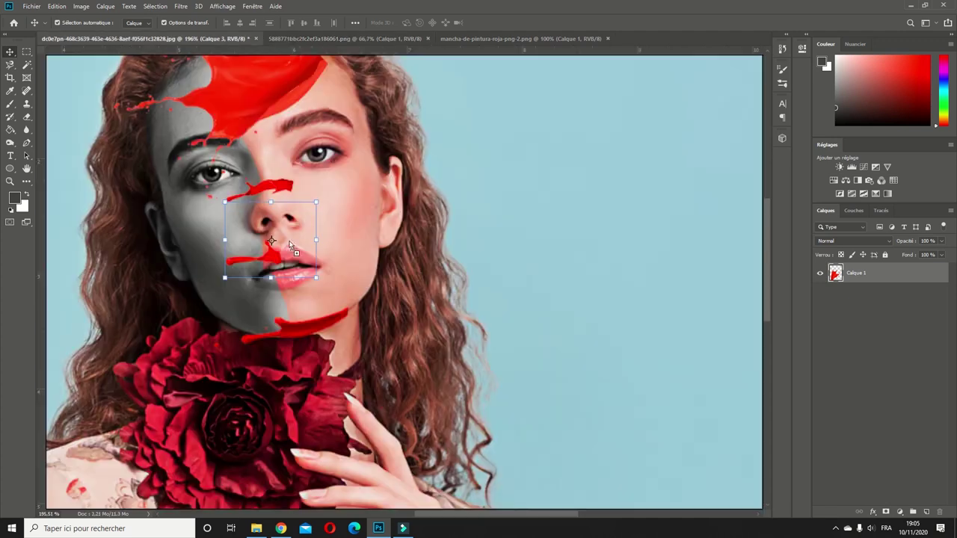
pyautogui.moveTo(357, 284); pyautogui.dragTo(456, 224)
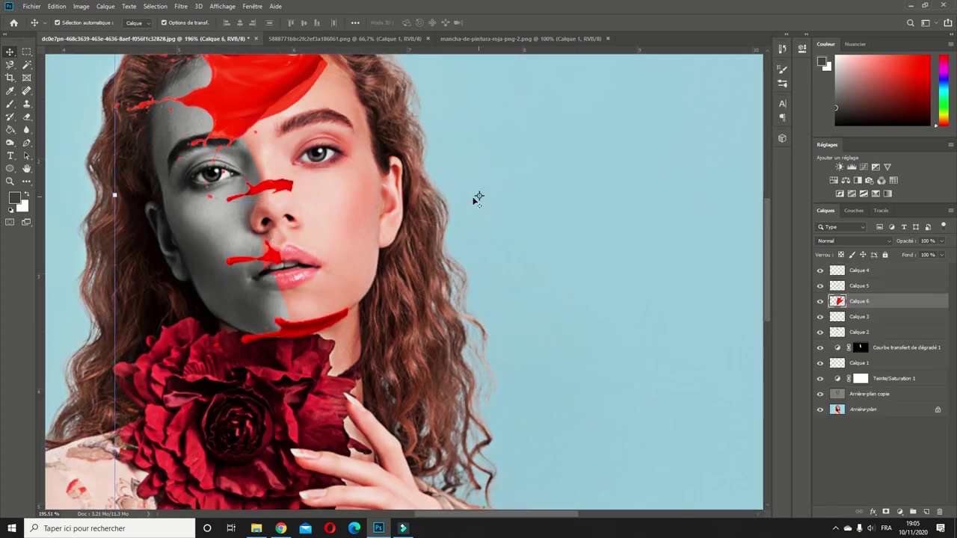
pyautogui.moveTo(702, 206); pyautogui.dragTo(427, 200)
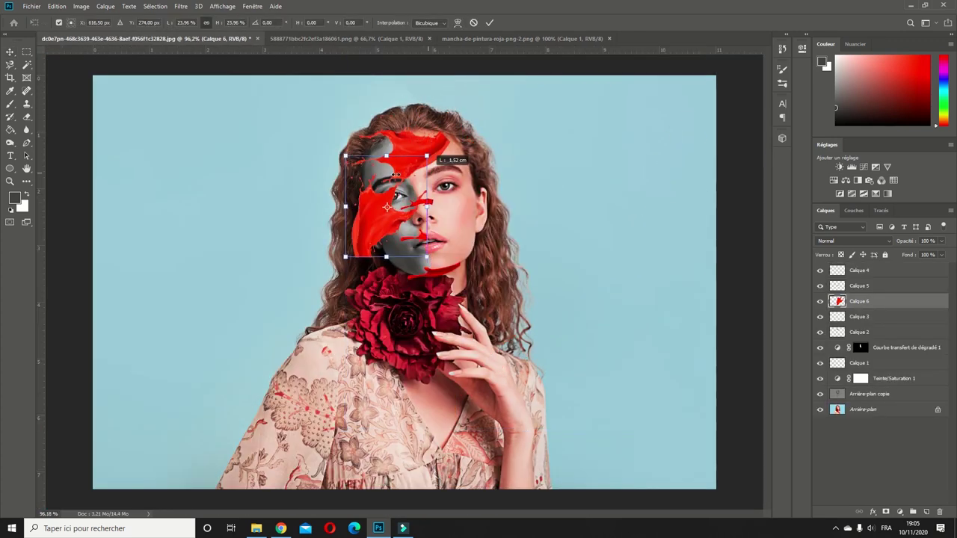
pyautogui.hotkey('ctrl', 't')
pyautogui.scroll(3, 474, 230)
pyautogui.rightClick(490, 193)
pyautogui.click(522, 321)
# Step: Rotate the splash to about -97° over the right eye, then move the small streak onto the lips
pyautogui.moveTo(505, 227)
pyautogui.mouseDown()
pyautogui.moveTo(431, 202)
pyautogui.moveTo(431, 168)
pyautogui.mouseUp()
pyautogui.moveTo(442, 226)
pyautogui.mouseDown()
pyautogui.moveTo(390, 234)
pyautogui.moveTo(479, 205)
pyautogui.mouseUp()
pyautogui.moveTo(419, 132); pyautogui.dragTo(420, 175)
pyautogui.moveTo(490, 196); pyautogui.dragTo(502, 194)
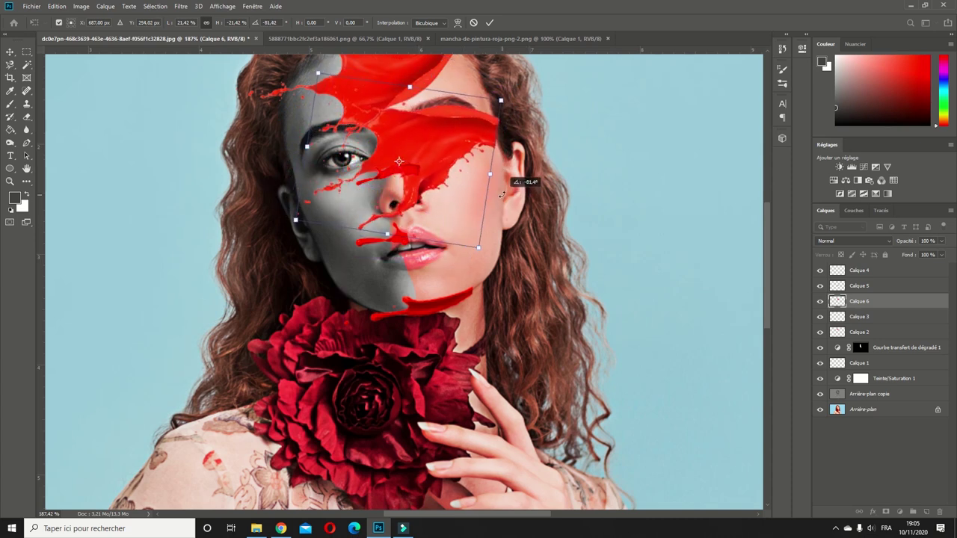
pyautogui.moveTo(417, 142); pyautogui.dragTo(417, 147)
pyautogui.moveTo(516, 202); pyautogui.dragTo(563, 229)
pyautogui.moveTo(416, 141); pyautogui.dragTo(419, 172)
pyautogui.press('Return')
pyautogui.moveTo(408, 244)
pyautogui.mouseDown()
pyautogui.moveTo(409, 265)
pyautogui.moveTo(417, 261)
pyautogui.mouseUp()
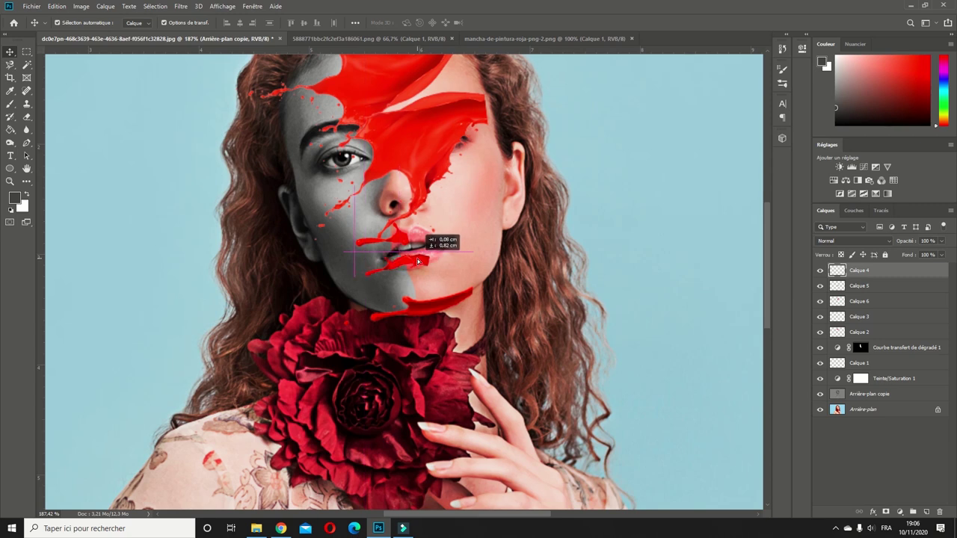
# Step: Enlarge the large face splash from its corner, shift it right, and duplicate it
pyautogui.click(416, 143)
pyautogui.scroll(2, 396, 212)
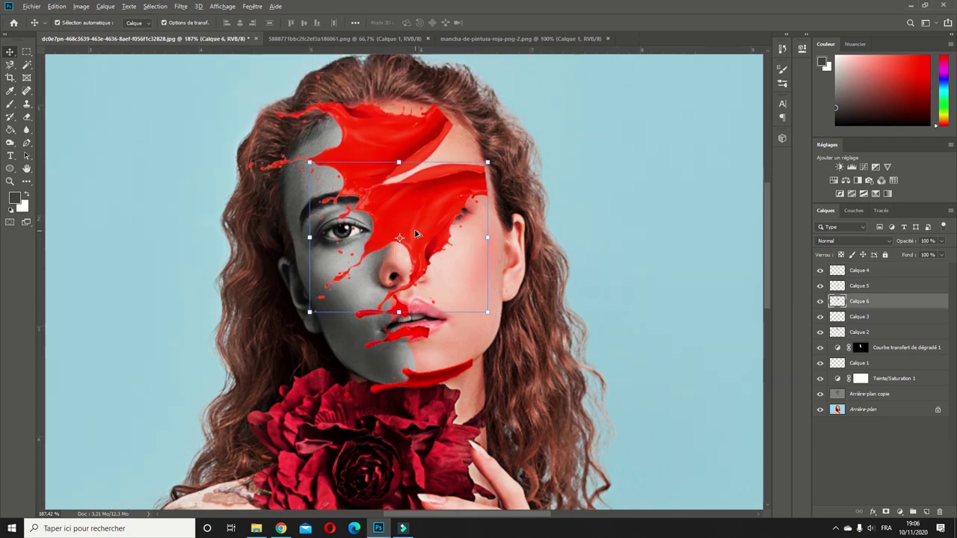
pyautogui.moveTo(311, 315); pyautogui.dragTo(281, 335)
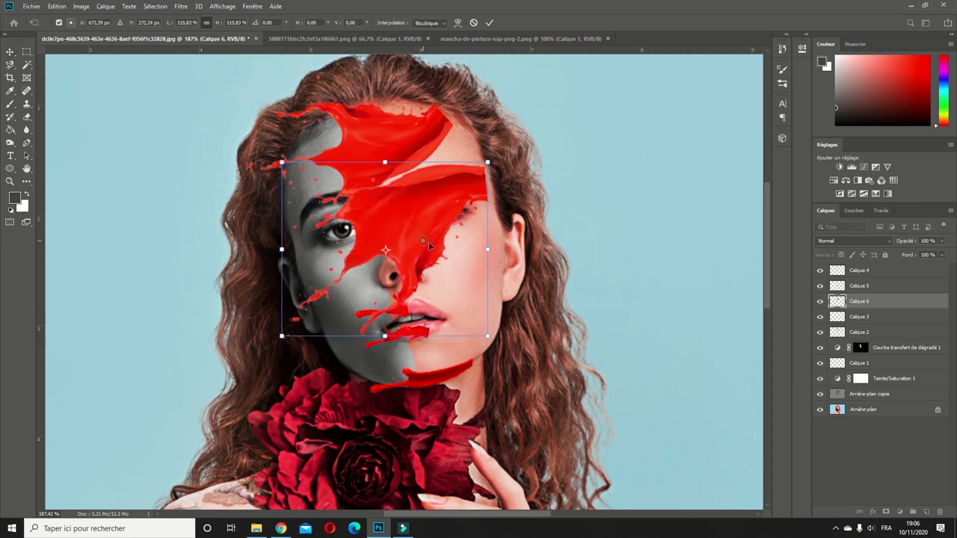
pyautogui.moveTo(423, 238)
pyautogui.mouseDown()
pyautogui.moveTo(442, 241)
pyautogui.moveTo(319, 342)
pyautogui.mouseUp()
pyautogui.click(11, 52)
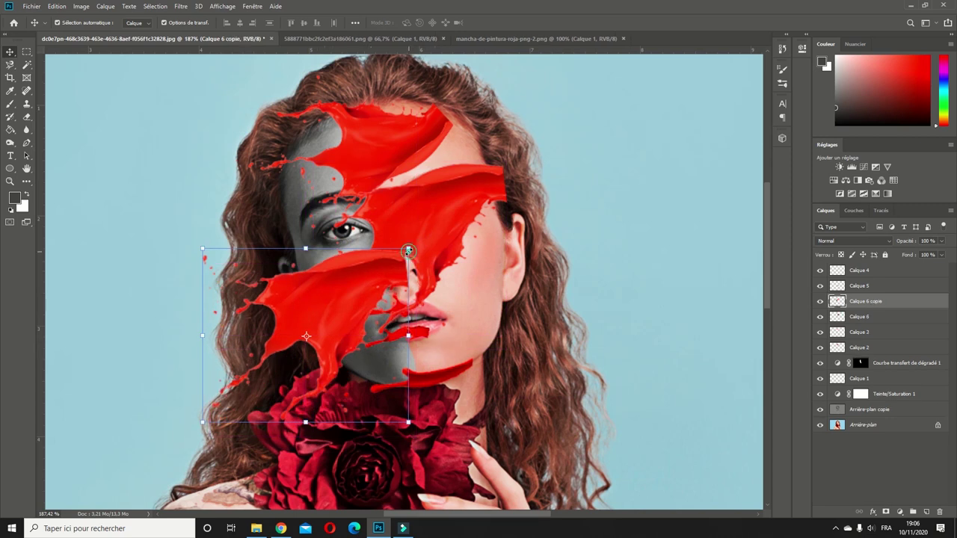
# Step: Rotate the duplicate splash to about -12.6° over the lower right cheek and jaw
pyautogui.moveTo(408, 251); pyautogui.dragTo(299, 426)
pyautogui.moveTo(359, 321)
pyautogui.mouseDown()
pyautogui.moveTo(422, 346)
pyautogui.moveTo(452, 180)
pyautogui.mouseUp()
pyautogui.moveTo(430, 322)
pyautogui.mouseDown()
pyautogui.moveTo(486, 299)
pyautogui.moveTo(483, 345)
pyautogui.mouseUp()
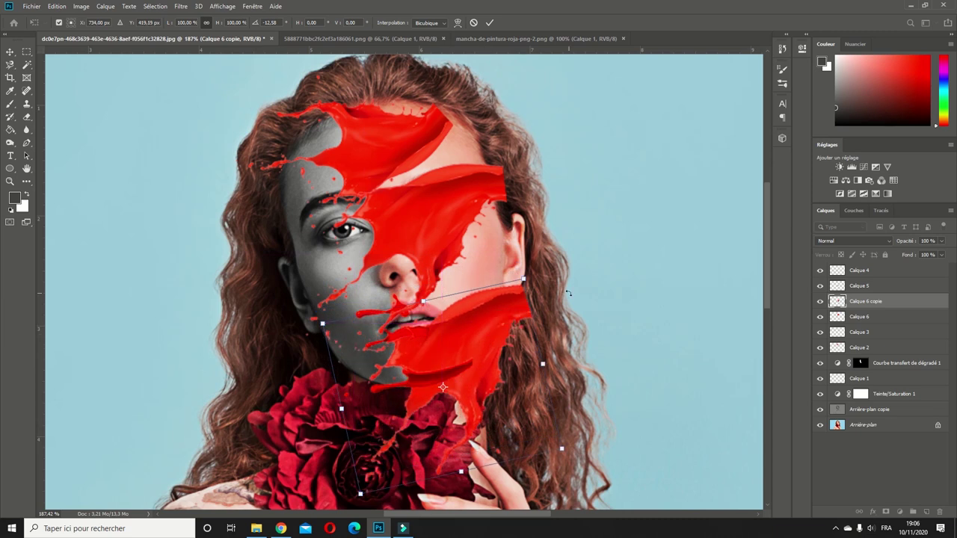
pyautogui.moveTo(569, 293); pyautogui.dragTo(577, 288)
pyautogui.press('Return')
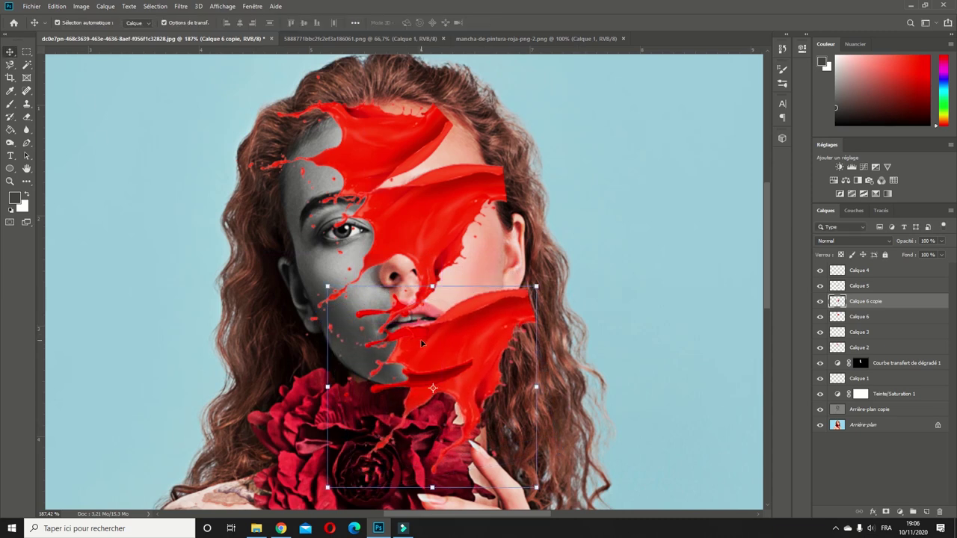
pyautogui.click(423, 332)
# Step: Outline a piece of the forehead splash with a Pen path and convert it to an unfeathered selection
pyautogui.click(455, 383)
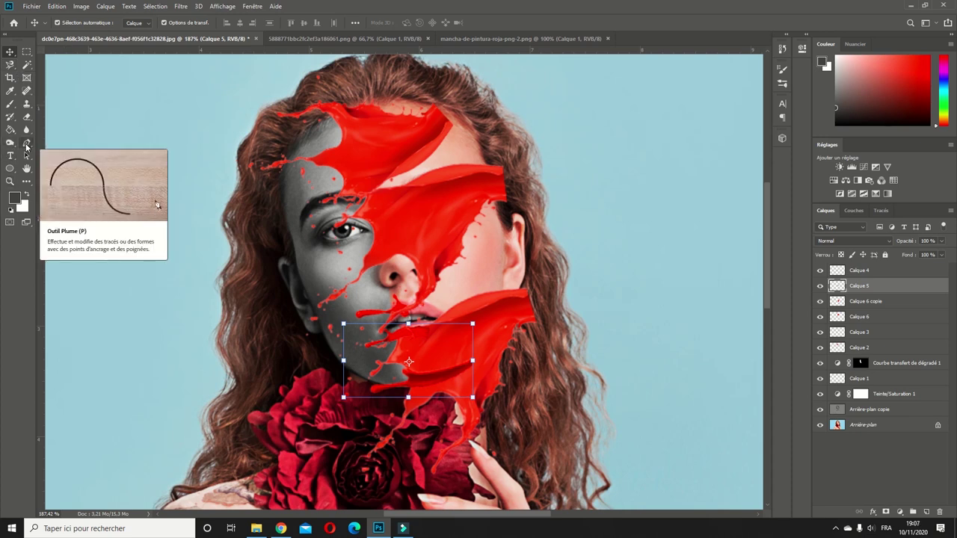
pyautogui.click(26, 144)
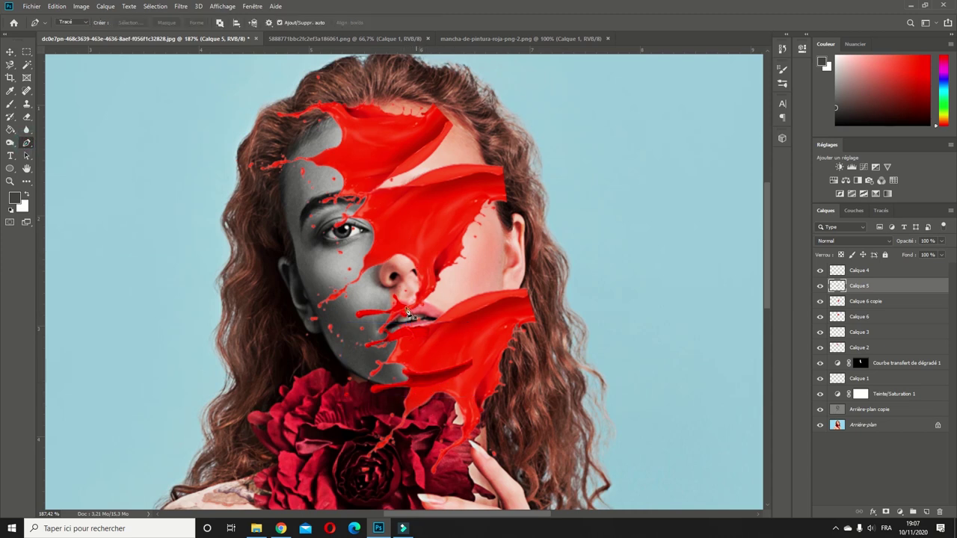
pyautogui.click(390, 129)
pyautogui.click(333, 128)
pyautogui.click(306, 98)
pyautogui.click(322, 79)
pyautogui.click(419, 110)
pyautogui.click(390, 128)
pyautogui.click(130, 22)
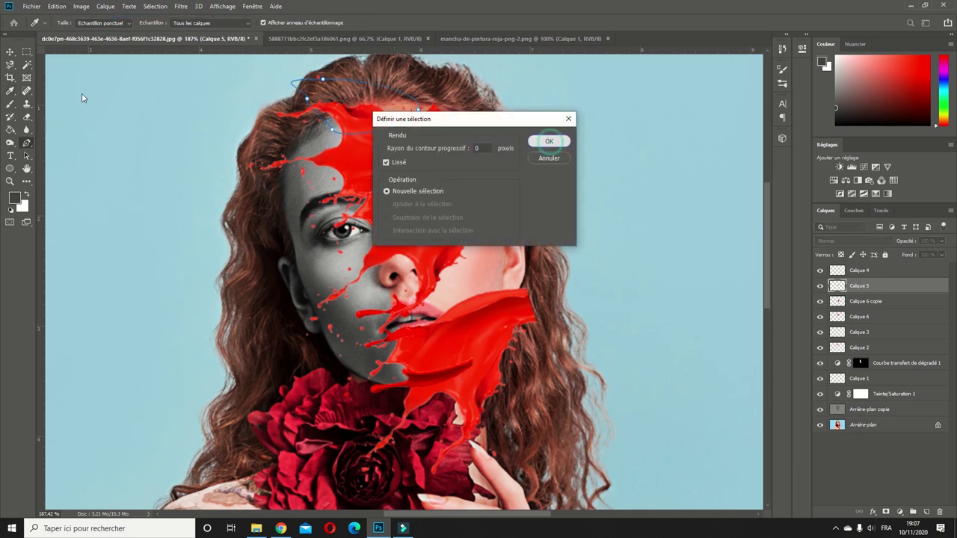
pyautogui.press('Return')
# Step: Copy the piece from Calque 2, paste it as a new layer, and rotate it onto the cheek
pyautogui.press('v')
pyautogui.click(404, 175)
pyautogui.click(56, 6)
pyautogui.click(74, 71)
pyautogui.click(57, 6)
pyautogui.click(75, 99)
pyautogui.moveTo(356, 109); pyautogui.dragTo(353, 296)
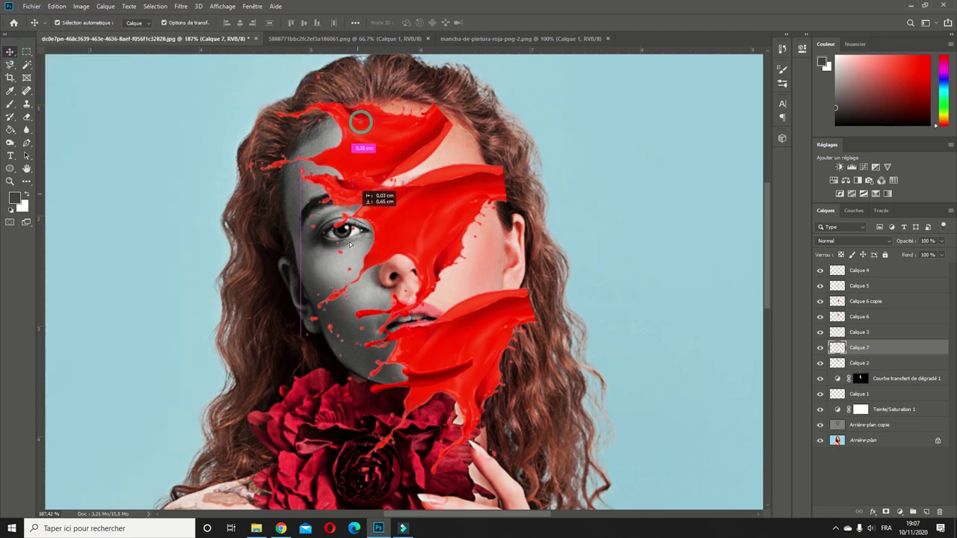
pyautogui.moveTo(402, 322)
pyautogui.mouseDown()
pyautogui.moveTo(386, 282)
pyautogui.moveTo(409, 326)
pyautogui.moveTo(401, 296)
pyautogui.moveTo(417, 289)
pyautogui.mouseUp()
# Step: Commit the pasted piece and nudge the upper red splash into place
pyautogui.press('Return')
pyautogui.click(132, 252)
pyautogui.scroll(-3, 404, 284)
pyautogui.scroll(3, 404, 175)
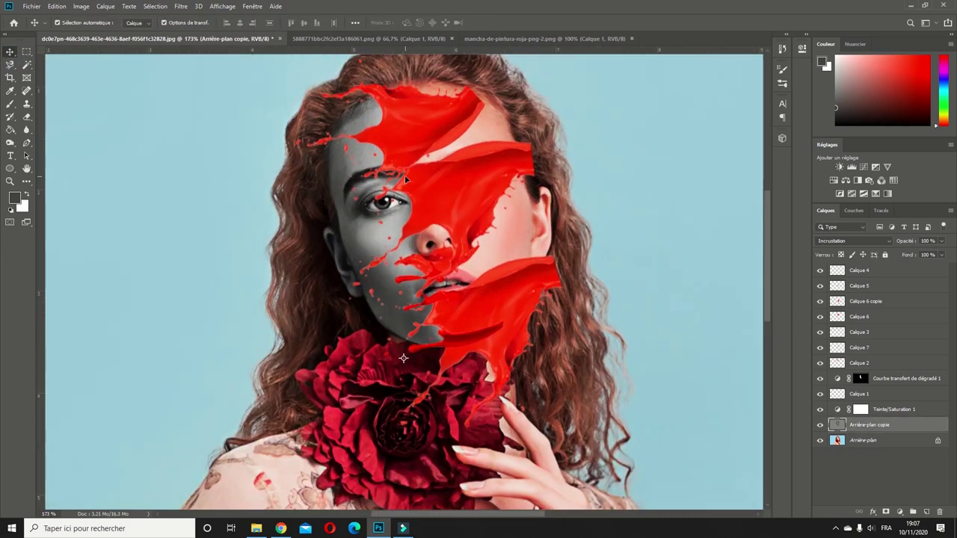
pyautogui.scroll(2, 404, 174)
pyautogui.moveTo(405, 175); pyautogui.dragTo(419, 160)
pyautogui.scroll(-3, 411, 190)
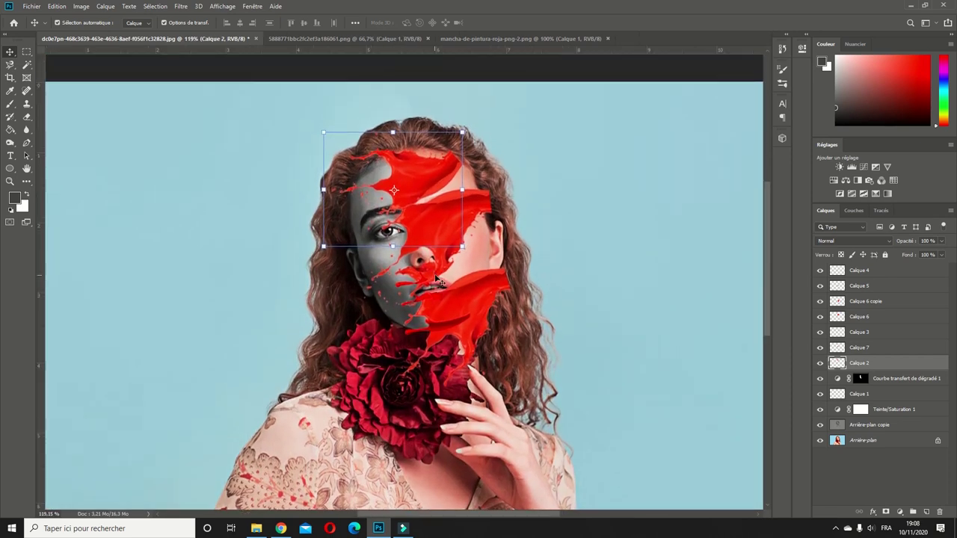
pyautogui.scroll(2, 437, 279)
# Step: Merge splash layers Calque 4 to Calque 2 and add Hue/Saturation at hue +26, saturation +27
pyautogui.click(465, 350)
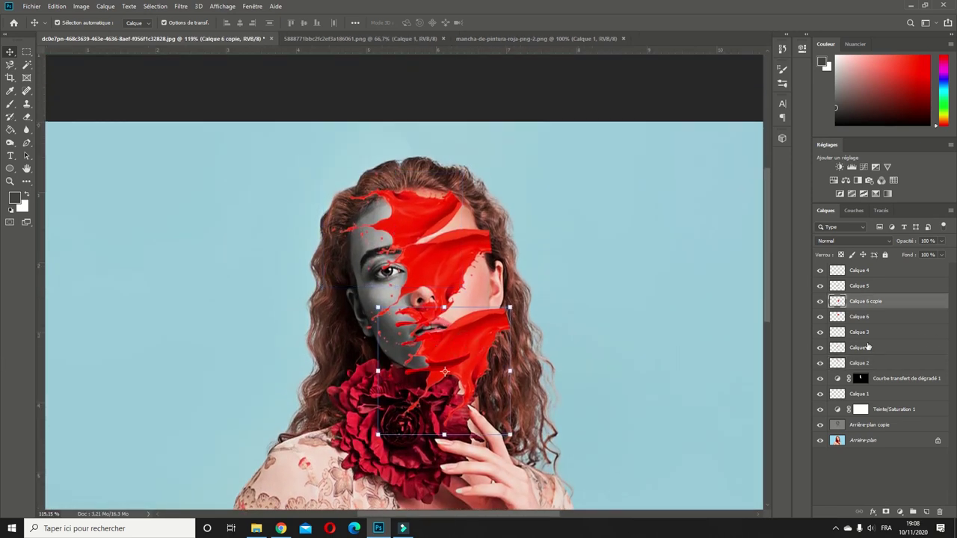
pyautogui.click(866, 362)
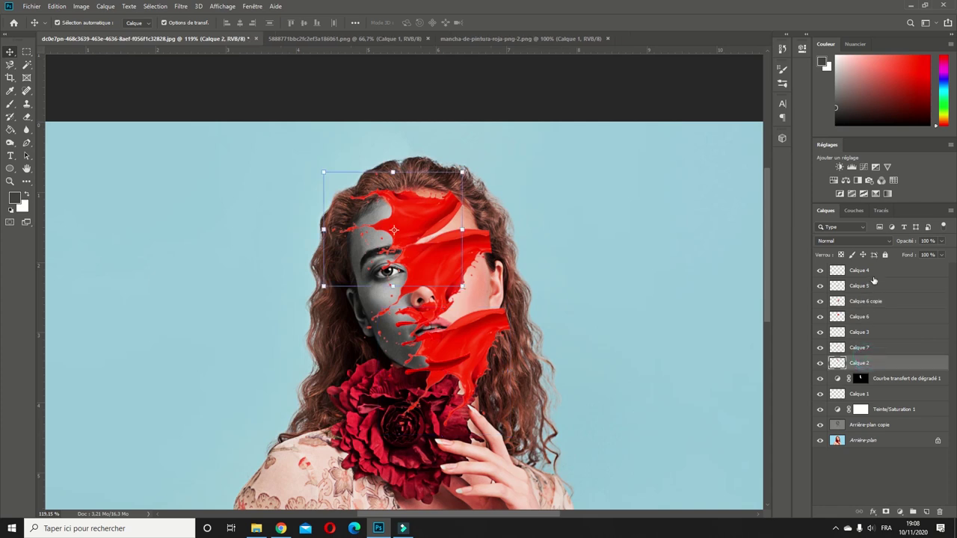
pyautogui.keyDown('shift'); pyautogui.click(876, 272); pyautogui.keyUp('shift')
pyautogui.rightClick(875, 269)
pyautogui.click(797, 392)
pyautogui.click(834, 180)
pyautogui.moveTo(711, 114)
pyautogui.mouseDown()
pyautogui.moveTo(673, 118)
pyautogui.moveTo(741, 119)
pyautogui.moveTo(690, 134)
pyautogui.moveTo(719, 134)
pyautogui.moveTo(729, 118)
pyautogui.mouseUp()
# Step: Clip the Hue/Saturation layer to the splash and add a clipped, brightening Curves layer
pyautogui.rightClick(887, 270)
pyautogui.click(778, 314)
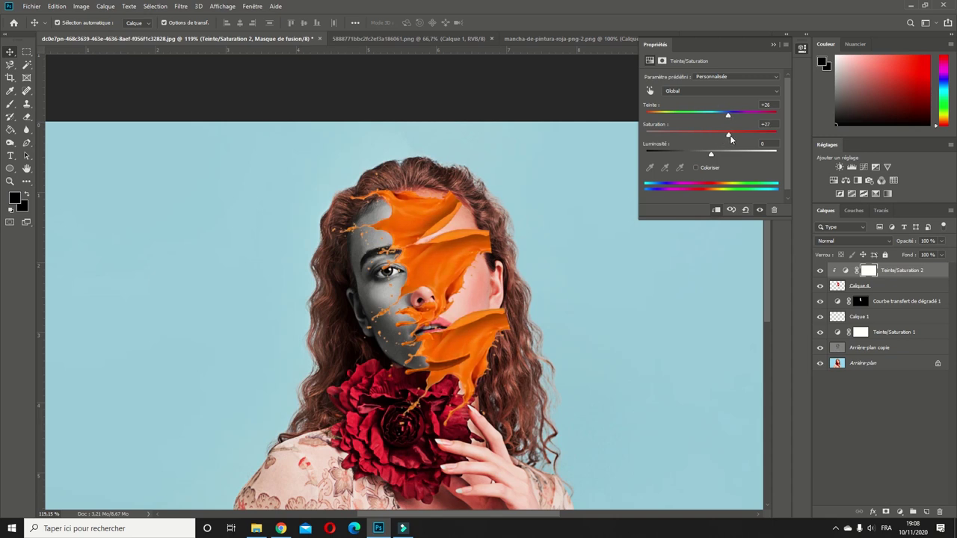
pyautogui.moveTo(704, 135); pyautogui.dragTo(714, 134)
pyautogui.click(865, 166)
pyautogui.rightClick(894, 270)
pyautogui.click(785, 284)
pyautogui.moveTo(719, 156); pyautogui.dragTo(713, 141)
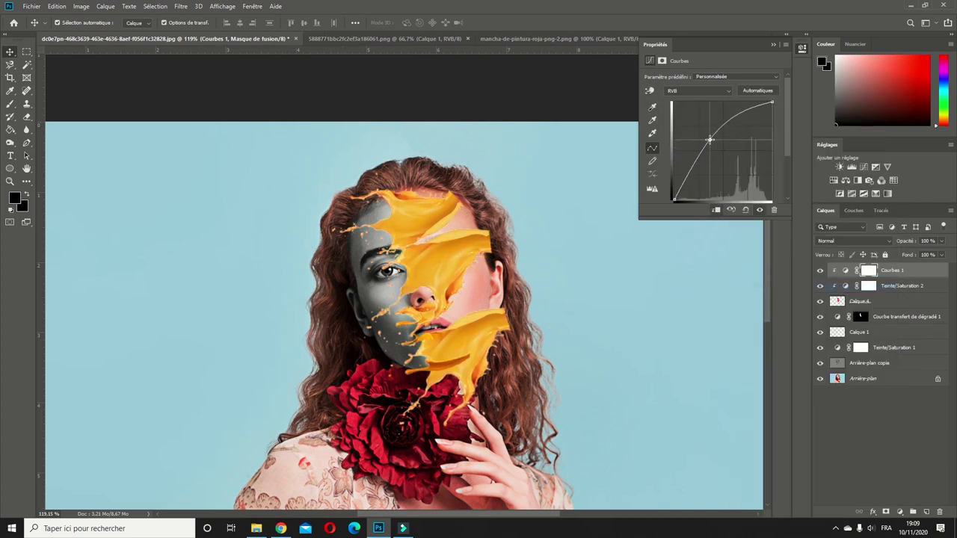
# Step: Retune the Hue/Saturation to hue +5 and saturation -69 for a peach skin tone
pyautogui.click(840, 287)
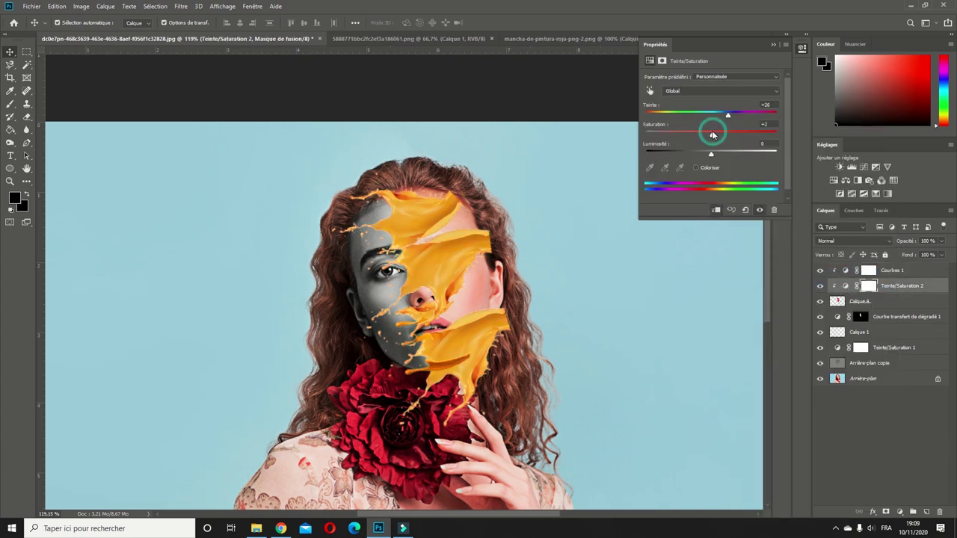
pyautogui.moveTo(724, 117); pyautogui.dragTo(717, 118)
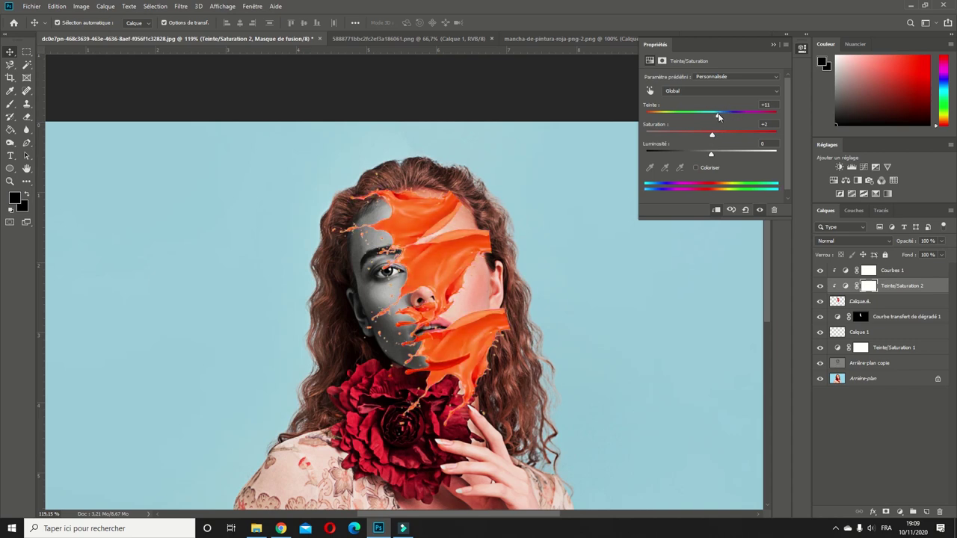
pyautogui.moveTo(705, 135); pyautogui.dragTo(681, 132)
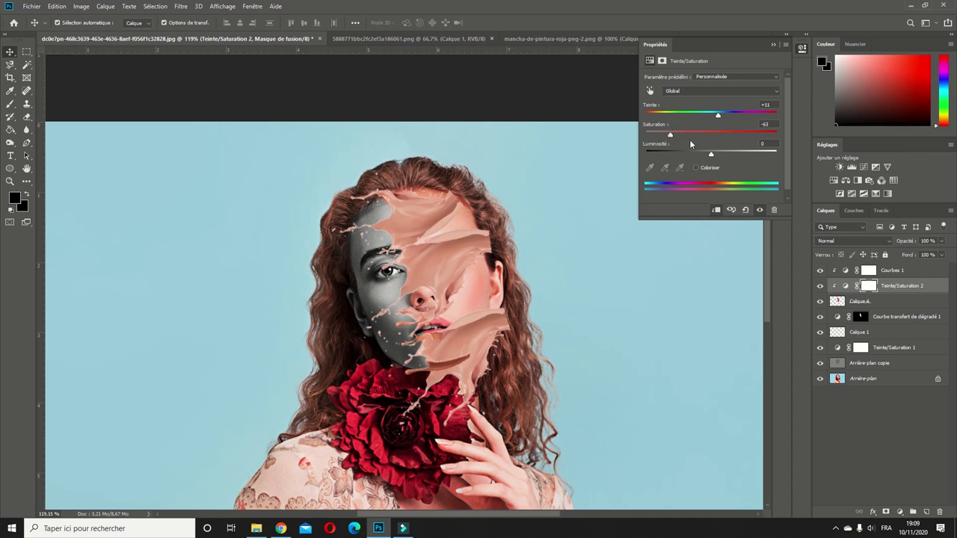
pyautogui.moveTo(667, 135); pyautogui.dragTo(666, 135)
pyautogui.moveTo(718, 116); pyautogui.dragTo(715, 117)
pyautogui.click(764, 105)
pyautogui.click(867, 270)
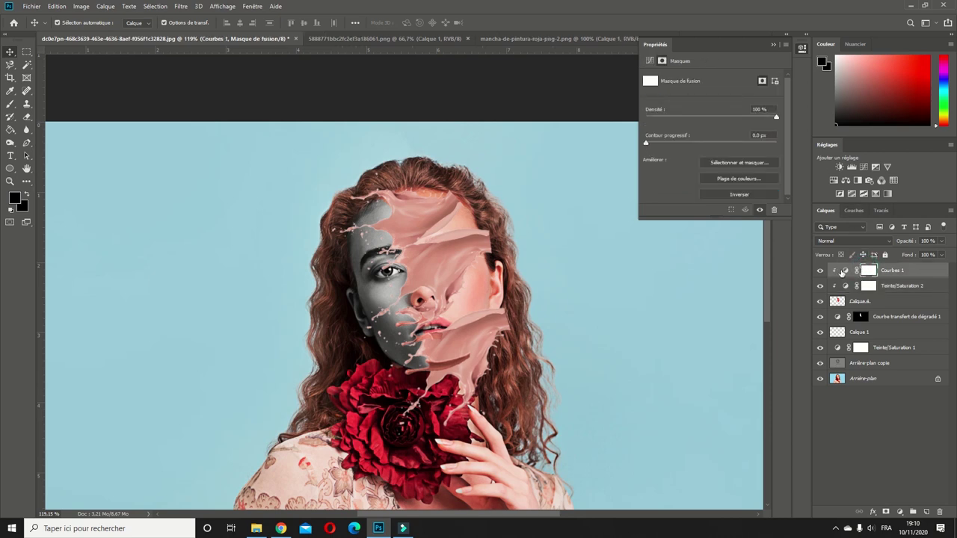
# Step: Tweak the Courbes 1 curve, then merge Courbes 1, Teinte/Saturation 2 and Calque 4
pyautogui.click(845, 271)
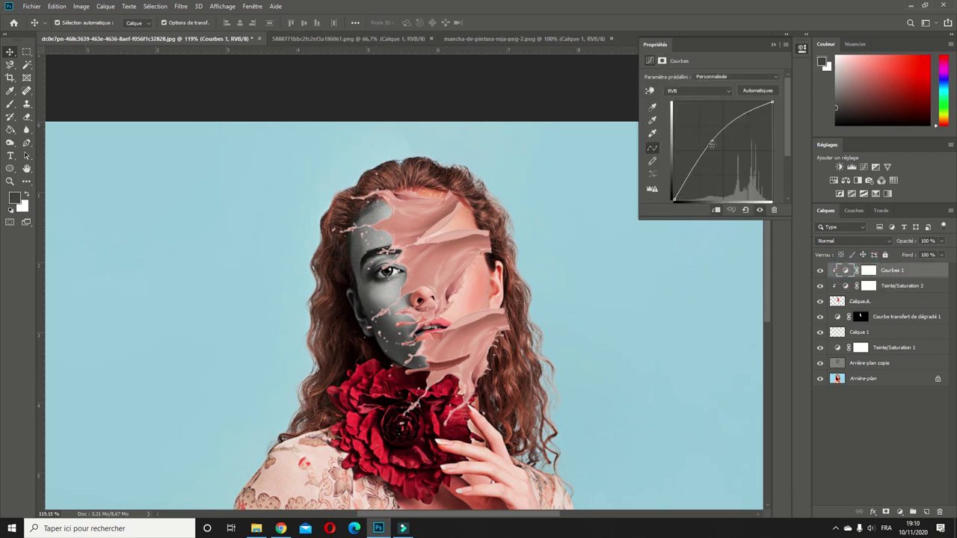
pyautogui.moveTo(710, 139); pyautogui.dragTo(709, 140)
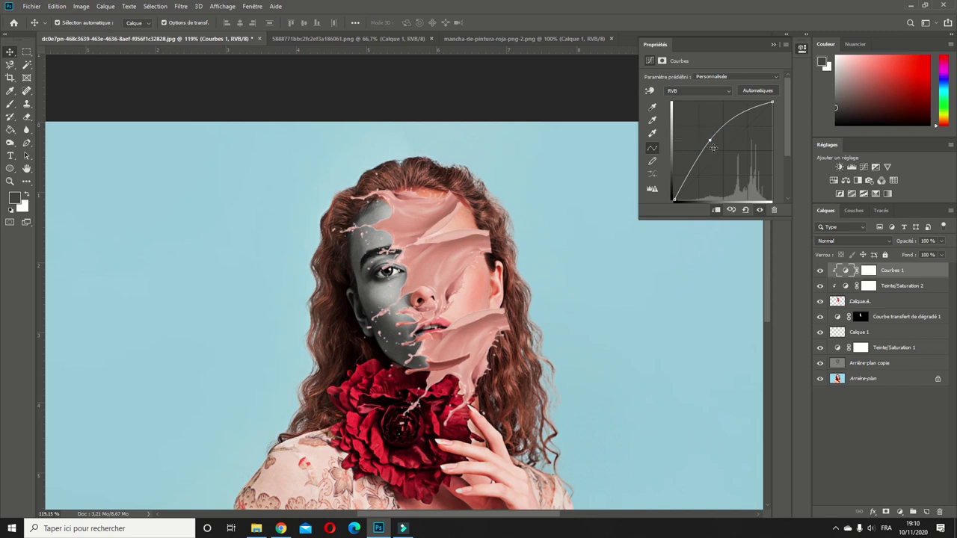
pyautogui.keyDown('shift'); pyautogui.click(905, 285); pyautogui.keyUp('shift')
pyautogui.keyDown('shift'); pyautogui.click(895, 303); pyautogui.keyUp('shift')
pyautogui.rightClick(896, 303)
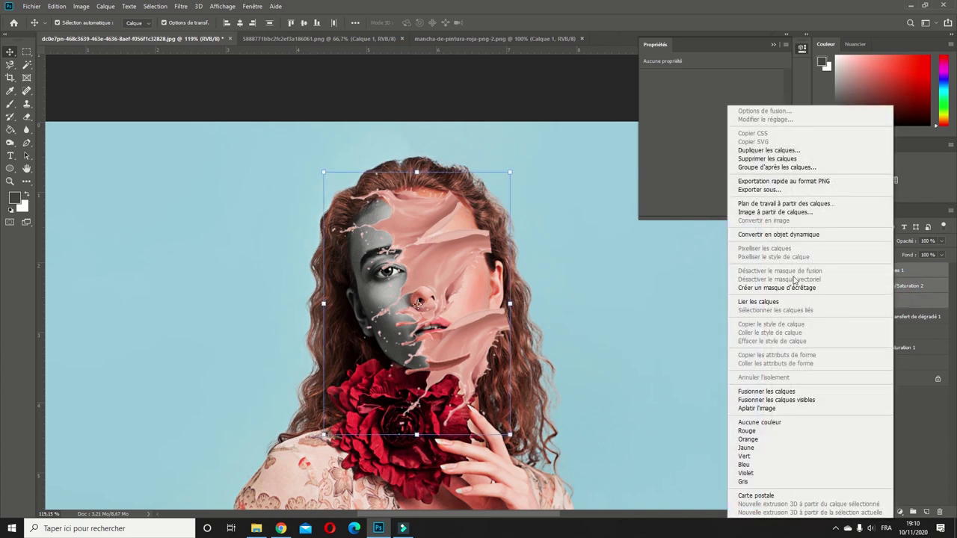
pyautogui.click(783, 391)
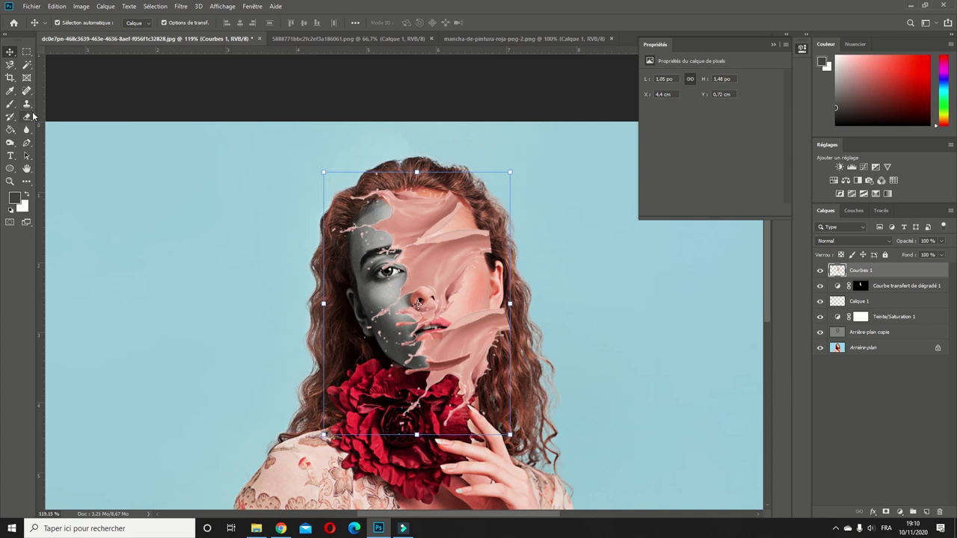
pyautogui.click(31, 117)
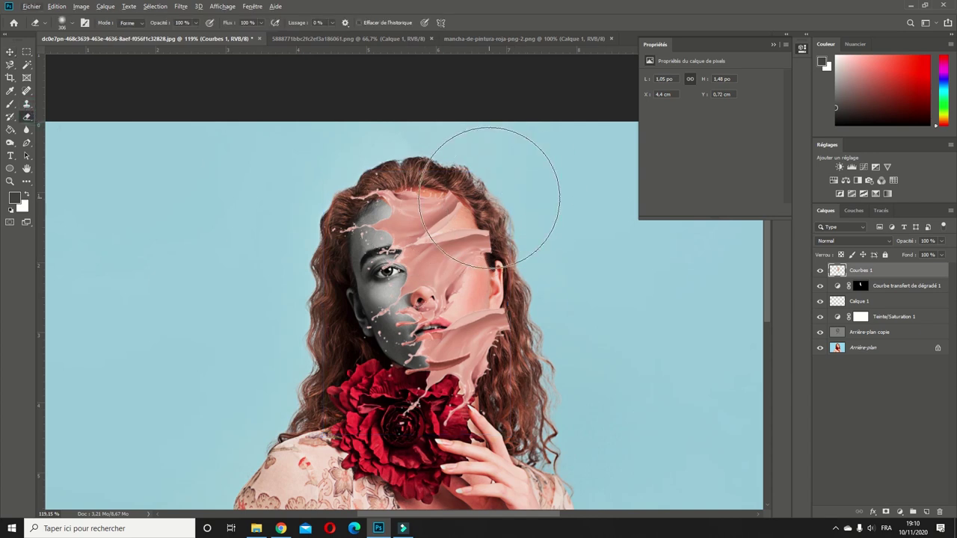
# Step: Shrink the soft eraser and erase peach paint from the forehead
pyautogui.moveTo(439, 189); pyautogui.dragTo(385, 196)
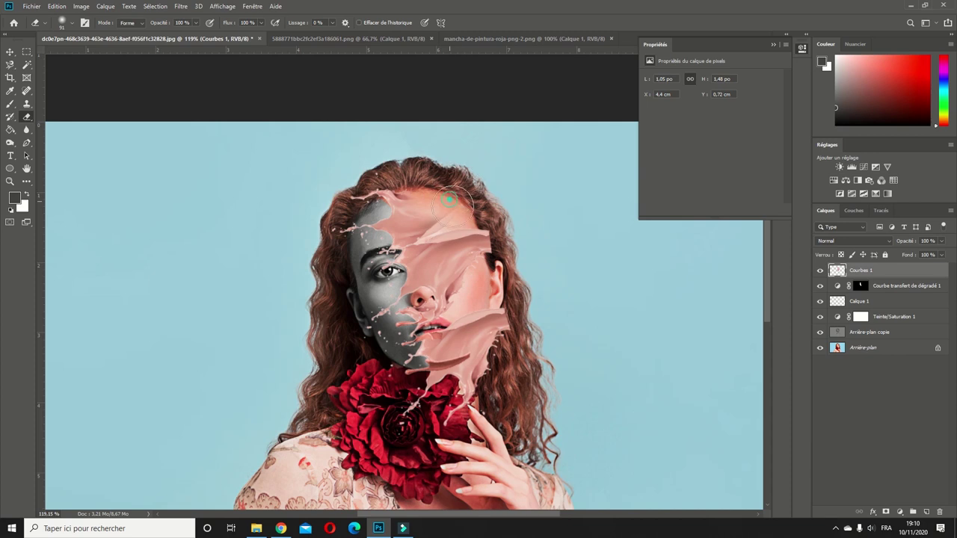
pyautogui.moveTo(448, 198)
pyautogui.mouseDown()
pyautogui.moveTo(441, 232)
pyautogui.moveTo(466, 278)
pyautogui.moveTo(516, 333)
pyautogui.mouseUp()
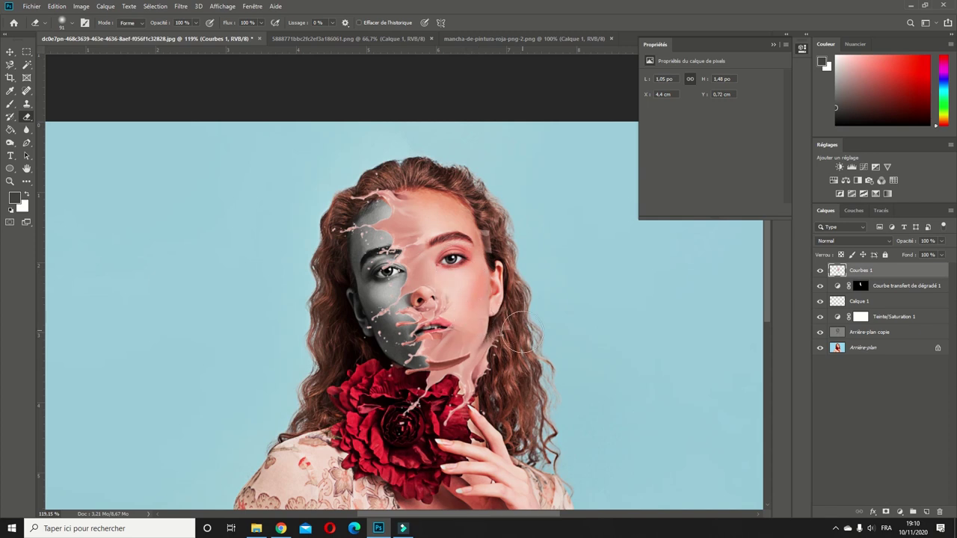
pyautogui.scroll(5, 471, 307)
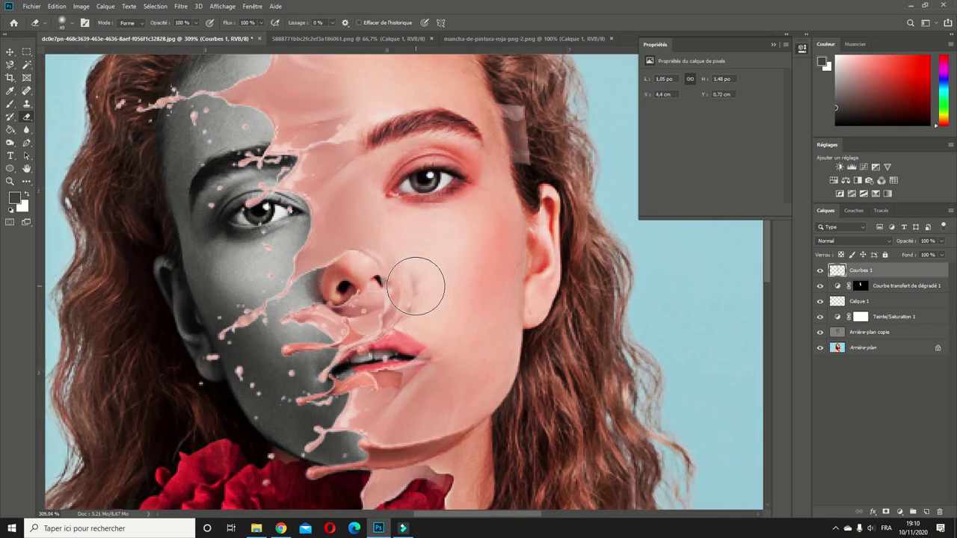
pyautogui.scroll(3, 397, 232)
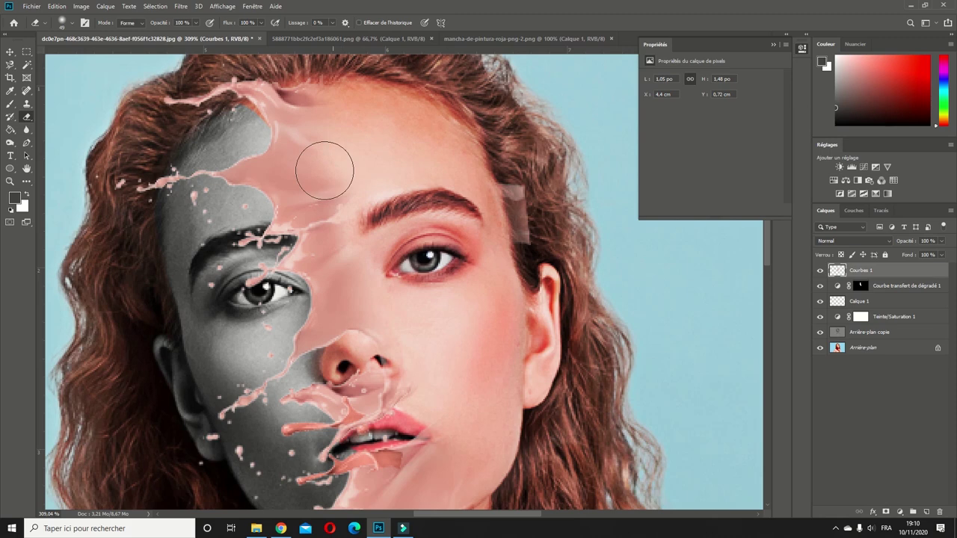
pyautogui.moveTo(317, 149); pyautogui.dragTo(295, 160)
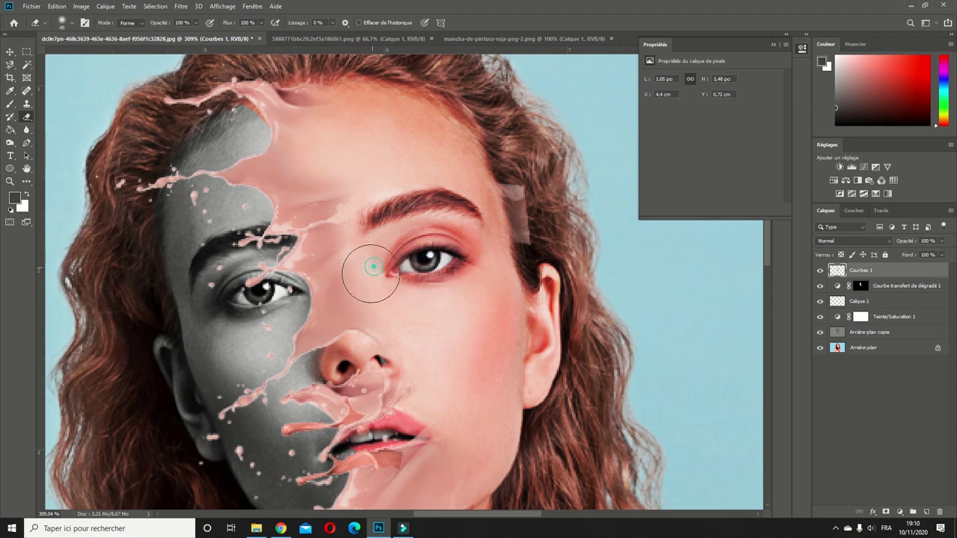
# Step: Erase the peach paint covering the lower lip
pyautogui.scroll(-2, 419, 359)
pyautogui.scroll(-2, 449, 404)
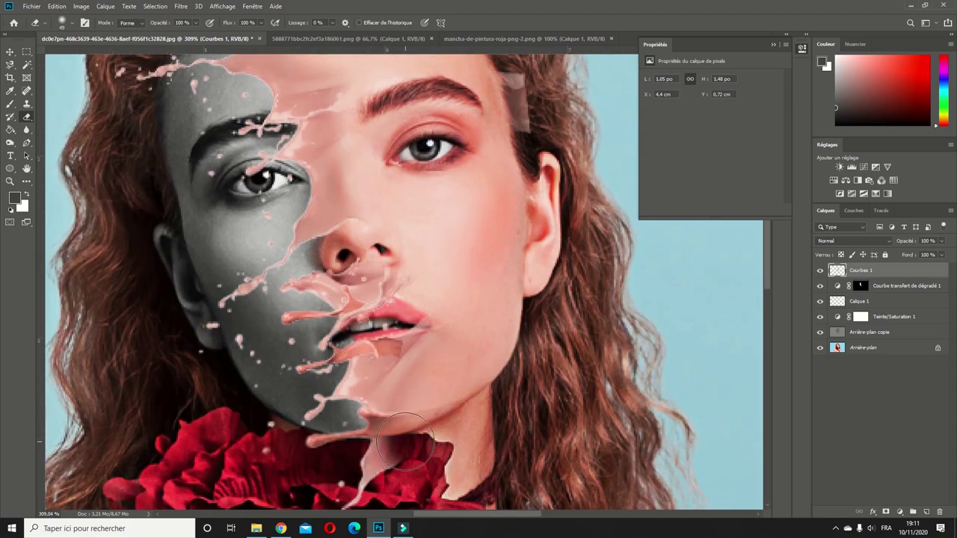
pyautogui.keyDown('alt'); pyautogui.scroll(1, 396, 337); pyautogui.keyUp('alt')
pyautogui.moveTo(402, 305); pyautogui.dragTo(359, 291)
pyautogui.scroll(1, 336, 246)
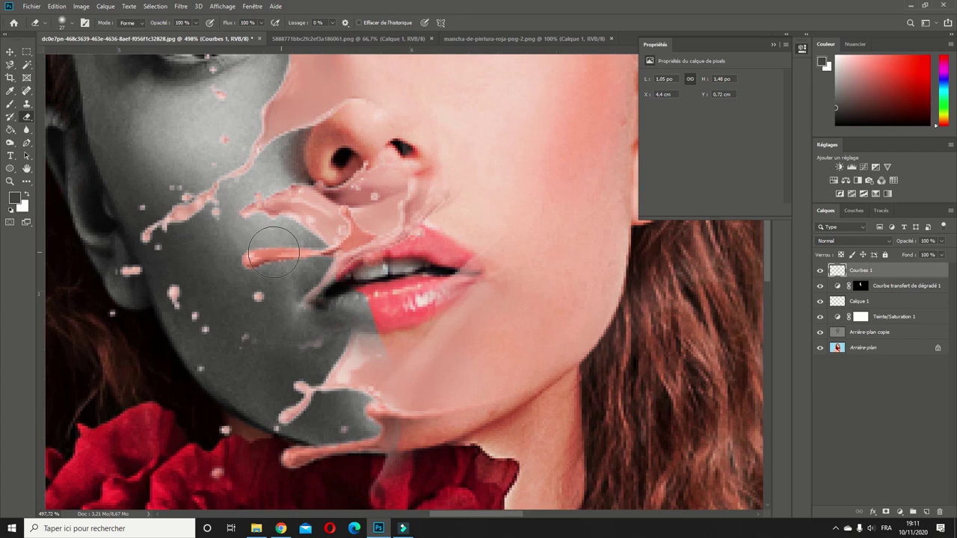
pyautogui.scroll(1, 336, 247)
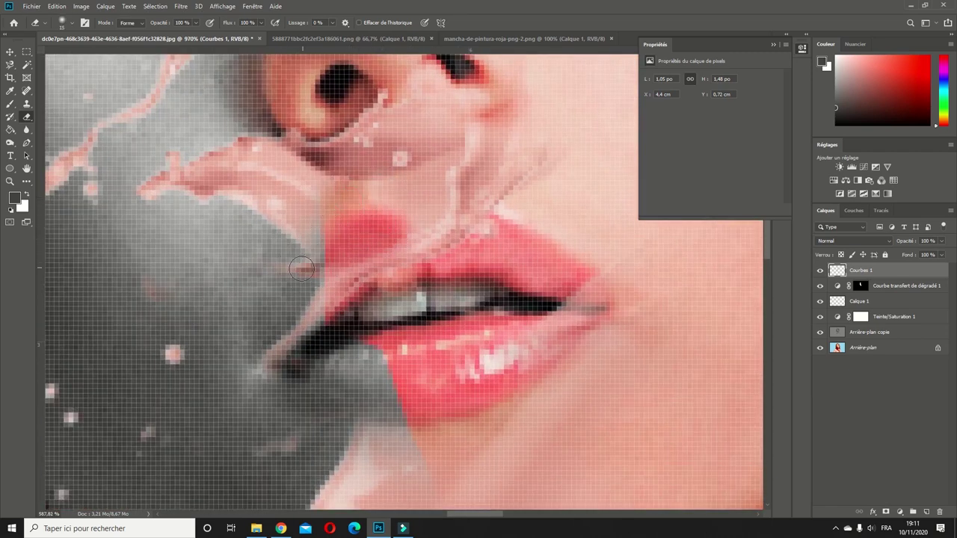
pyautogui.scroll(-2, 363, 222)
pyautogui.scroll(-2, 441, 138)
pyautogui.scroll(2, 441, 139)
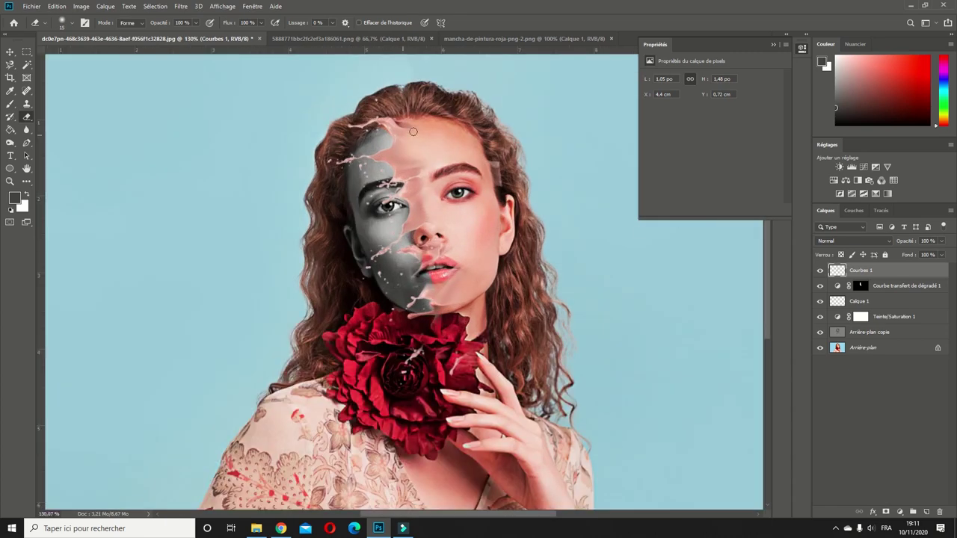
pyautogui.scroll(1, 413, 132)
# Step: Add a new Curves adjustment layer, Courbes 2
pyautogui.click(864, 168)
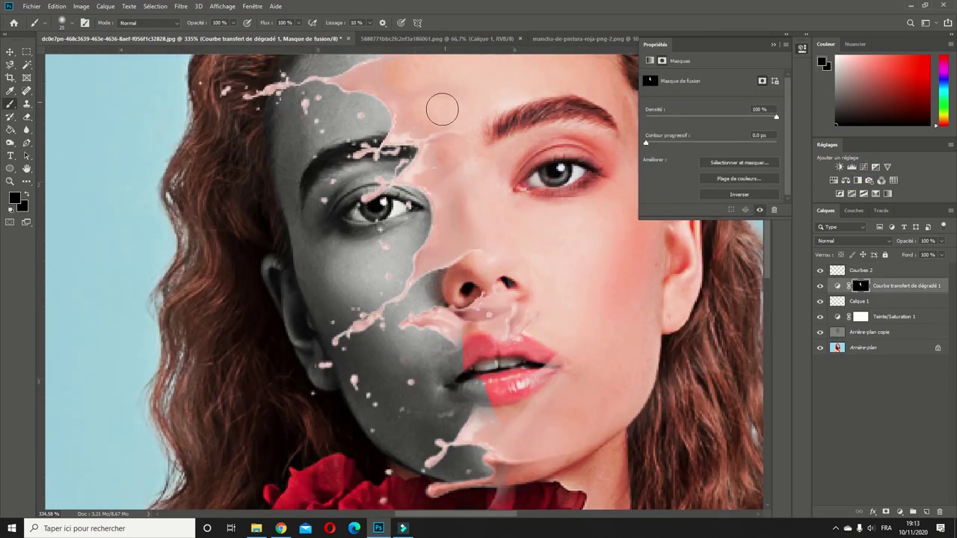
pyautogui.scroll(-2, 463, 202)
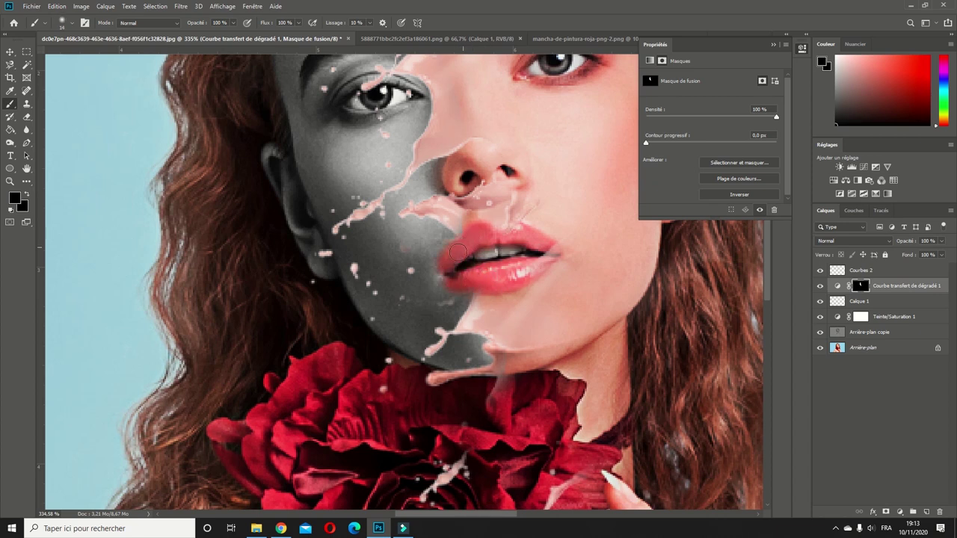
pyautogui.scroll(1, 459, 253)
pyautogui.scroll(1, 461, 209)
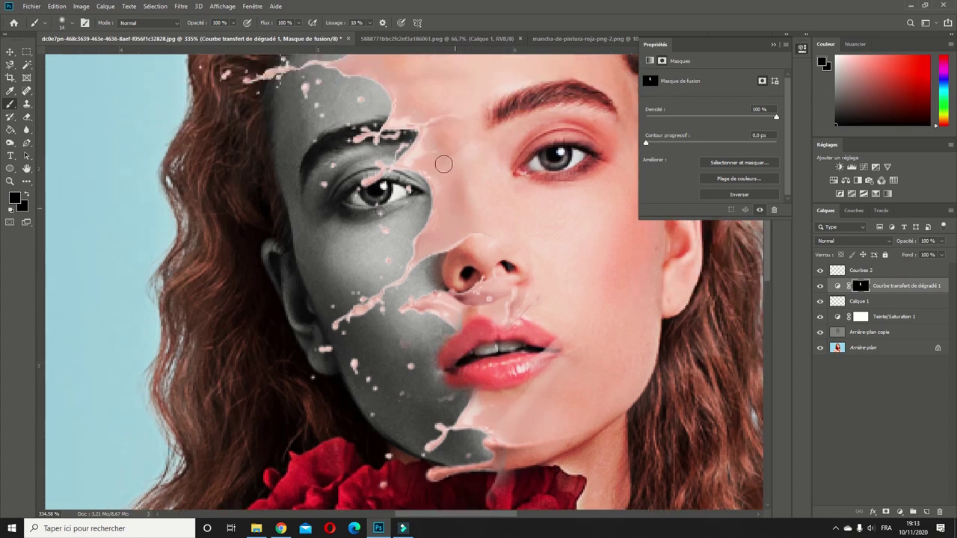
pyautogui.scroll(-2, 400, 95)
pyautogui.scroll(-1, 474, 216)
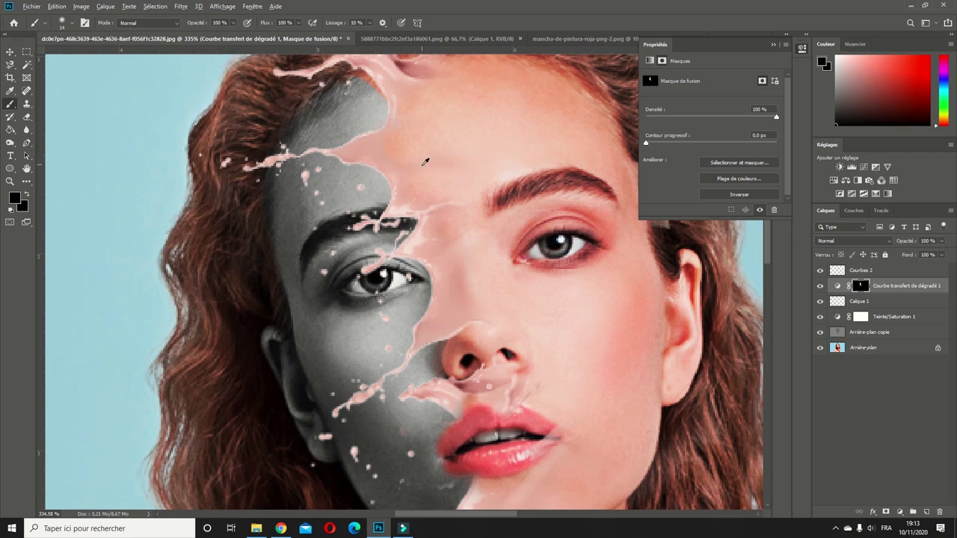
pyautogui.scroll(-2, 427, 156)
pyautogui.scroll(3, 430, 232)
# Step: Zoom in and target the Courbe transfert de dégradé 1 mask with the Eraser
pyautogui.hotkey('alt', '[')
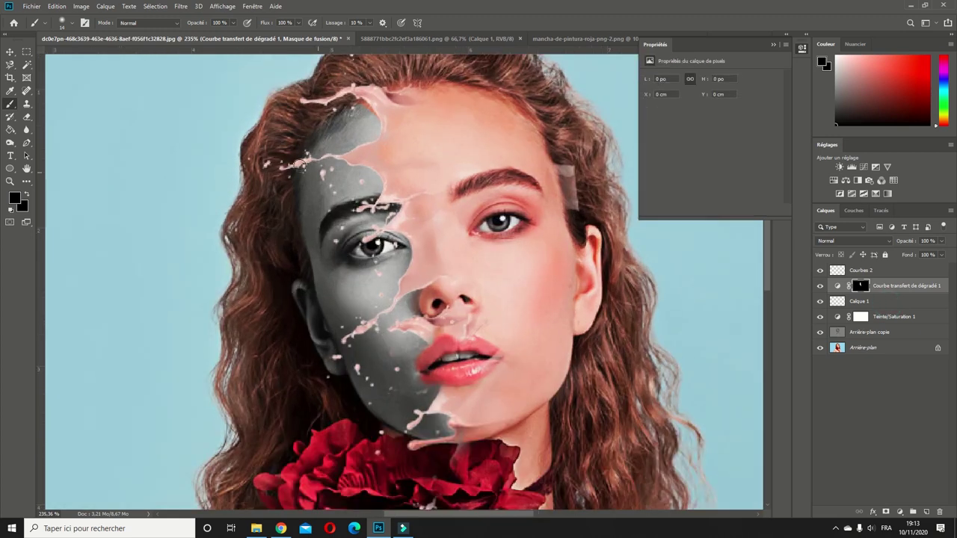
pyautogui.press('e')
pyautogui.click(875, 270)
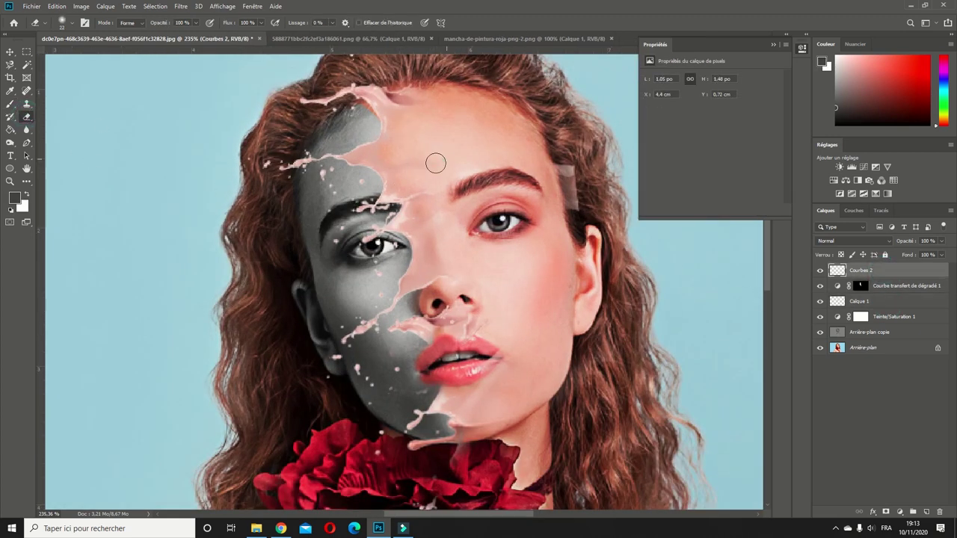
pyautogui.scroll(-1, 501, 292)
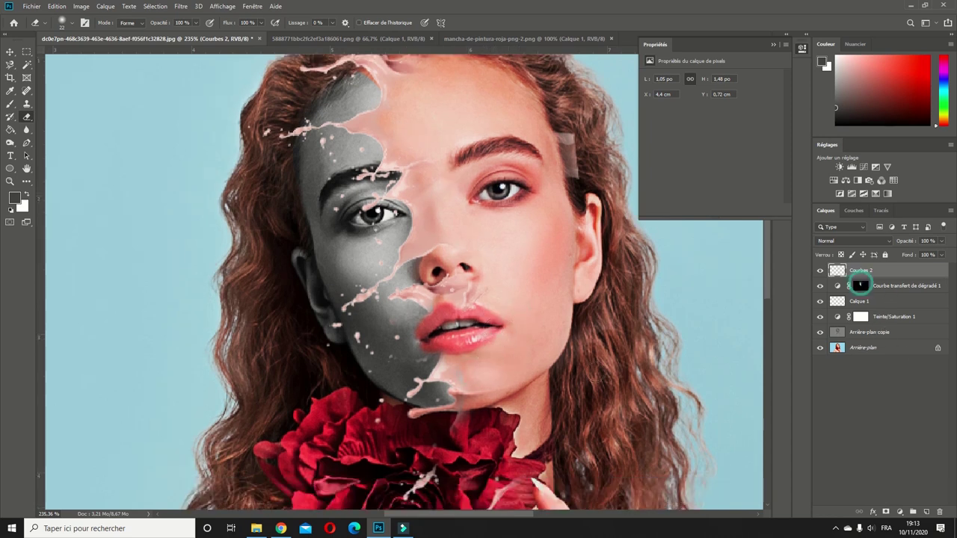
pyautogui.click(860, 285)
pyautogui.scroll(-1, 486, 392)
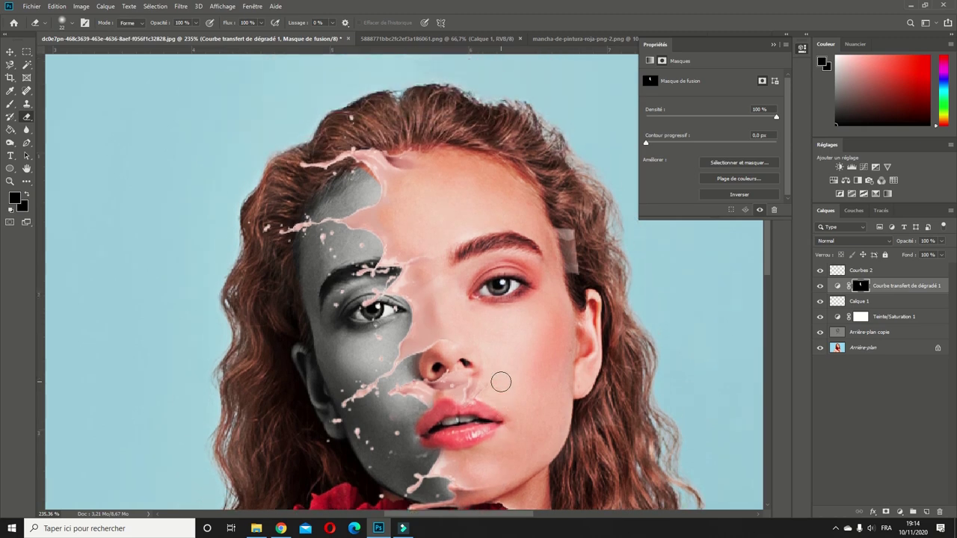
pyautogui.scroll(-1, 501, 381)
pyautogui.scroll(1, 501, 382)
pyautogui.scroll(-1, 501, 382)
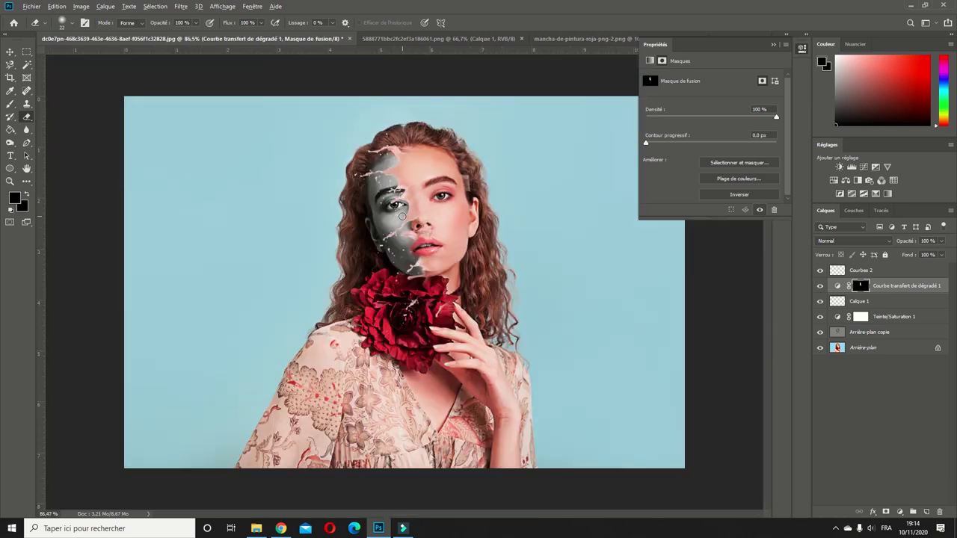
pyautogui.scroll(1, 403, 217)
pyautogui.scroll(1, 411, 183)
pyautogui.scroll(2, 437, 261)
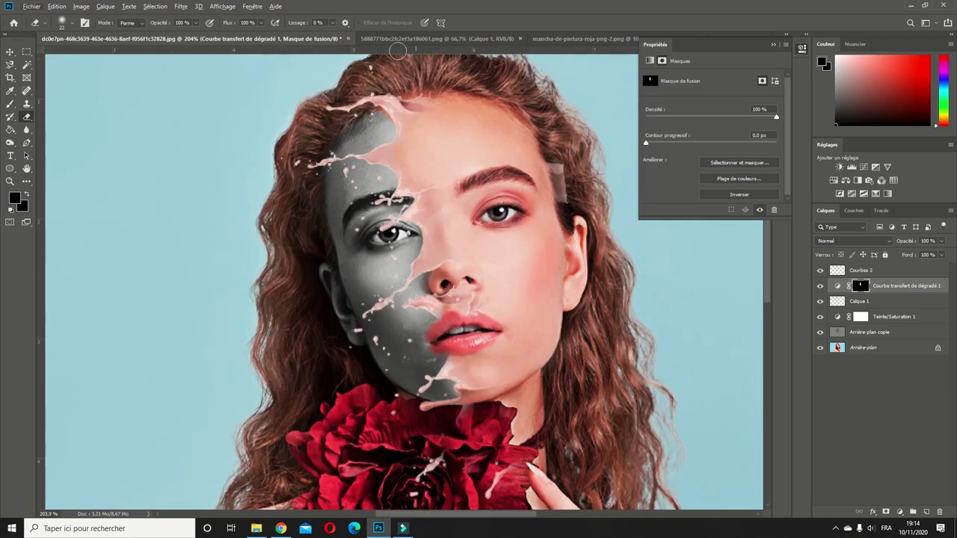
# Step: Trace the lower-right splash in the second splash image with the Pen and make a selection
pyautogui.click(382, 38)
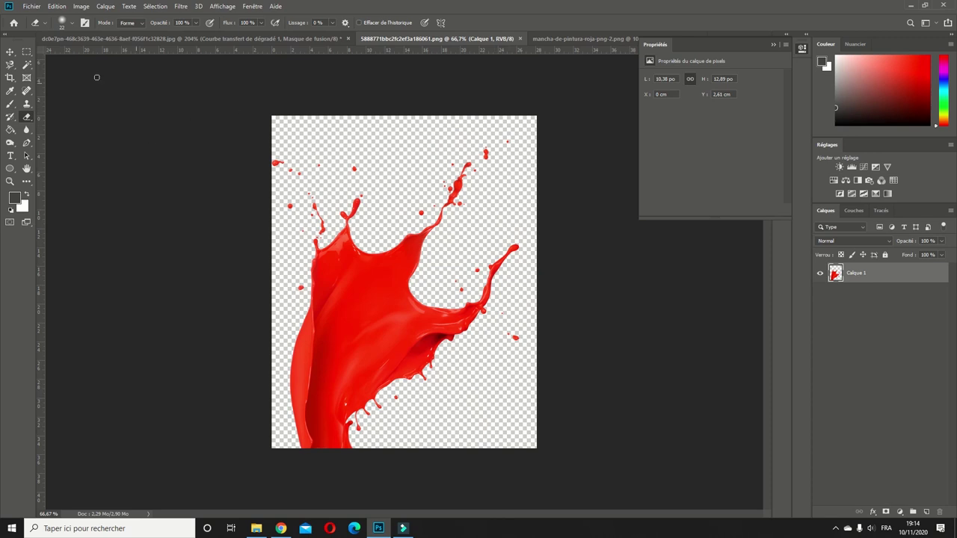
pyautogui.click(25, 144)
pyautogui.click(583, 38)
pyautogui.click(478, 429)
pyautogui.click(428, 408)
pyautogui.click(467, 342)
pyautogui.click(604, 335)
pyautogui.click(595, 397)
pyautogui.click(477, 428)
pyautogui.click(130, 23)
pyautogui.click(546, 142)
# Step: Copy the selected splash and paste it into the portrait document
pyautogui.click(57, 6)
pyautogui.click(63, 76)
pyautogui.click(436, 38)
pyautogui.click(186, 38)
pyautogui.click(57, 6)
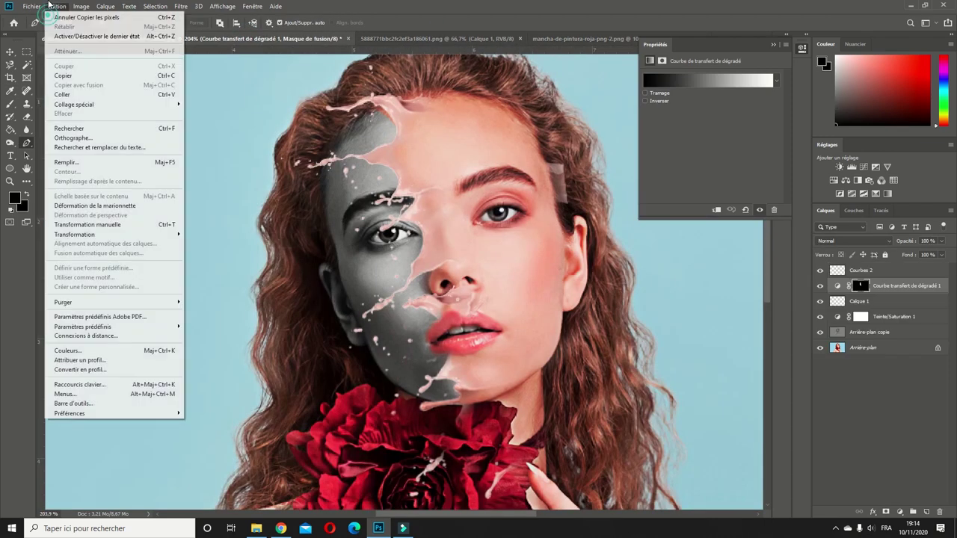
pyautogui.click(63, 94)
# Step: Shrink the pasted splash to about a quarter, flip it roughly upside down, and place it on the lips
pyautogui.hotkey('ctrl', 't')
pyautogui.moveTo(587, 374); pyautogui.dragTo(289, 294)
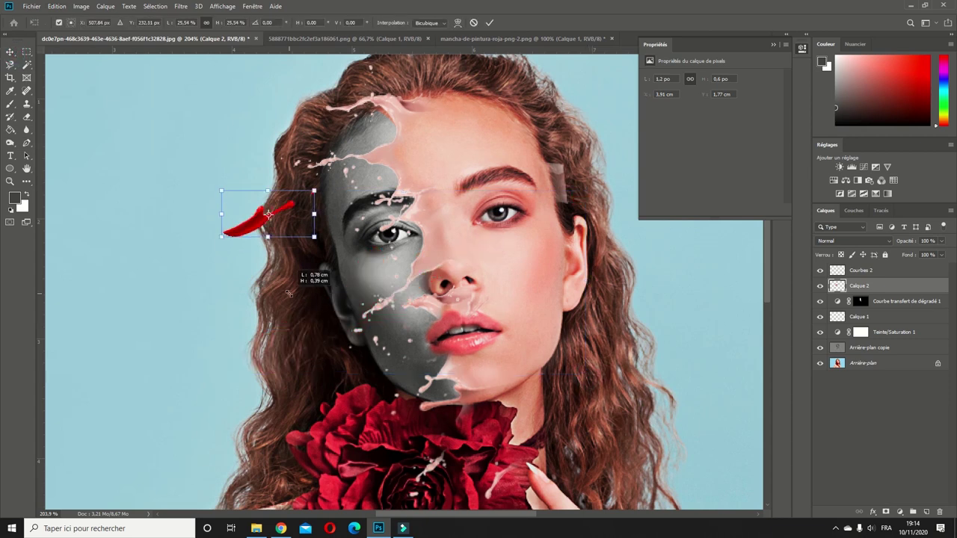
pyautogui.moveTo(267, 214); pyautogui.dragTo(414, 329)
pyautogui.moveTo(361, 305); pyautogui.dragTo(469, 364)
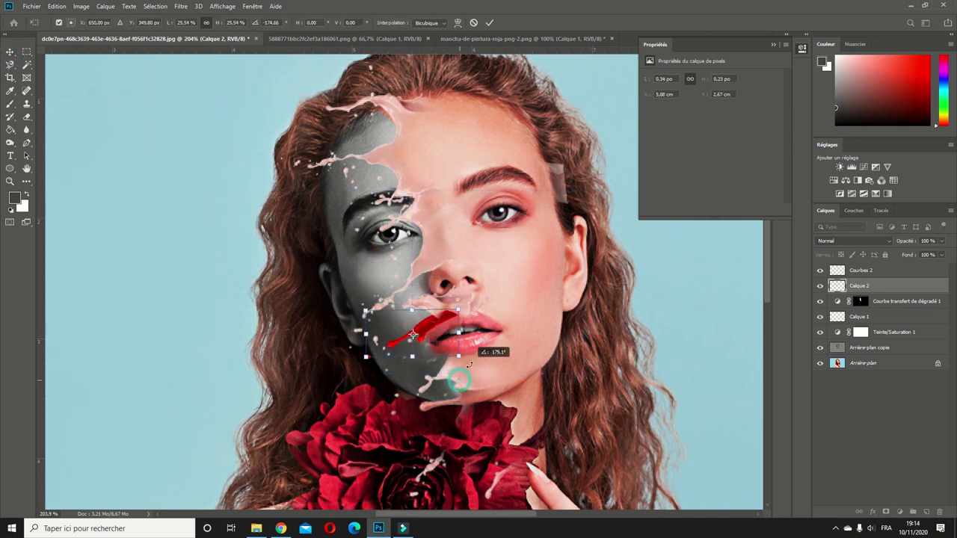
pyautogui.scroll(2, 415, 343)
pyautogui.press('Return')
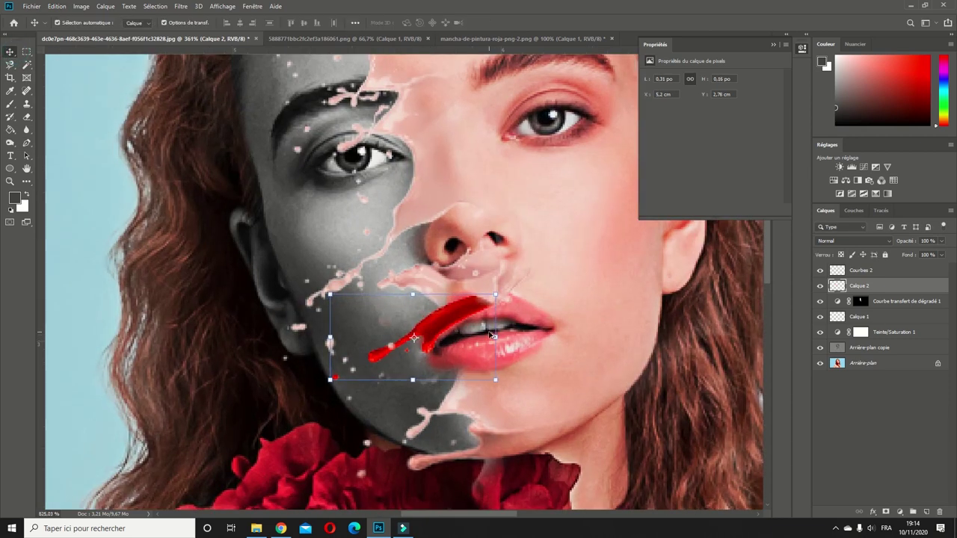
pyautogui.scroll(3, 442, 318)
pyautogui.moveTo(186, 266); pyautogui.dragTo(132, 240)
pyautogui.moveTo(418, 299)
pyautogui.mouseDown()
pyautogui.moveTo(437, 314)
pyautogui.moveTo(496, 295)
pyautogui.moveTo(545, 297)
pyautogui.moveTo(442, 337)
pyautogui.moveTo(519, 284)
pyautogui.moveTo(430, 338)
pyautogui.mouseUp()
pyautogui.click(27, 117)
# Step: Add a new layer below Calque 1 and brush red paint over the lips
pyautogui.hotkey('ctrl', '0')
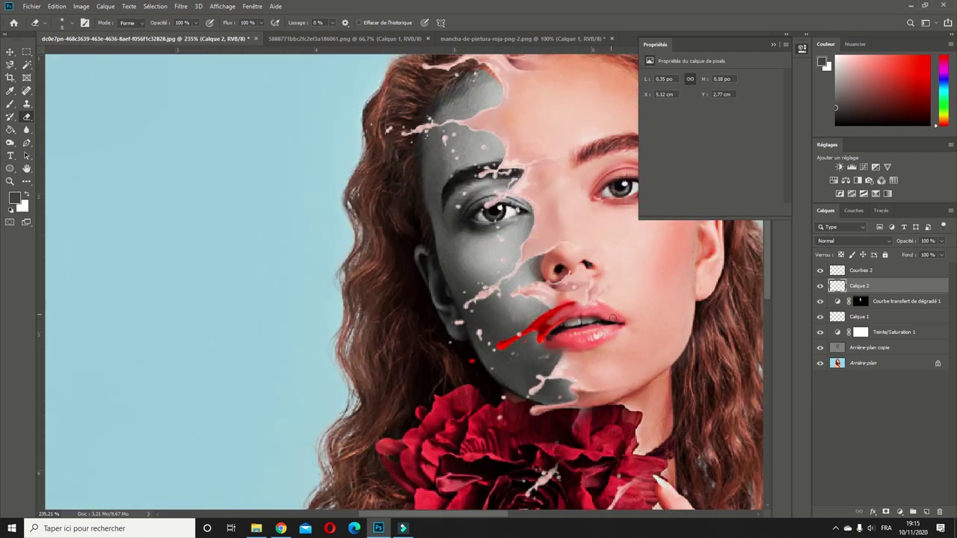
pyautogui.click(926, 512)
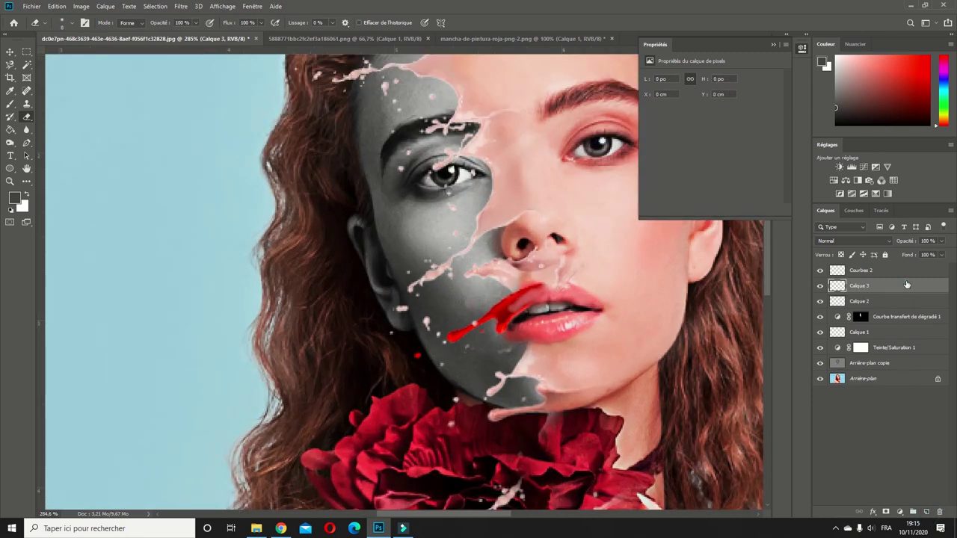
pyautogui.moveTo(908, 284); pyautogui.dragTo(905, 335)
pyautogui.click(15, 199)
pyautogui.click(853, 342)
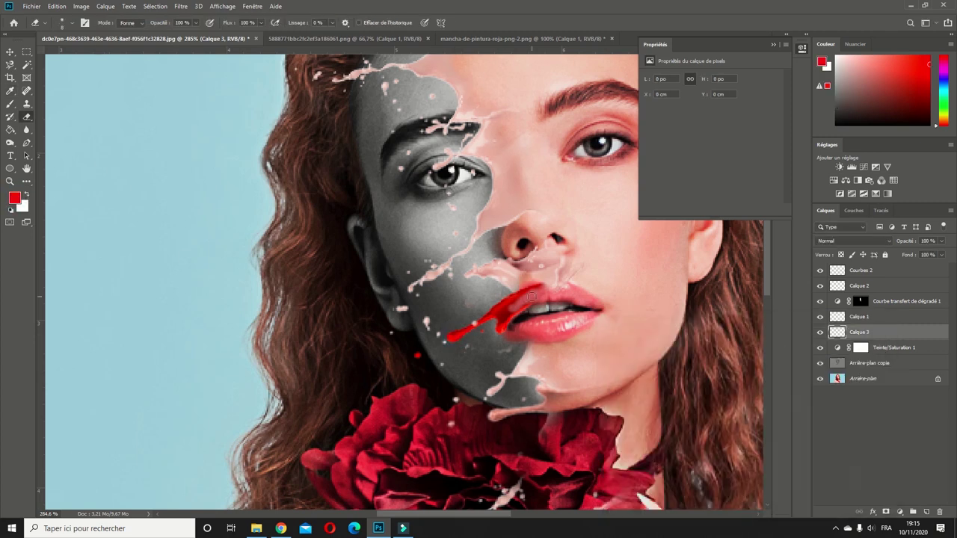
pyautogui.click(9, 104)
pyautogui.moveTo(541, 293)
pyautogui.mouseDown()
pyautogui.moveTo(591, 299)
pyautogui.moveTo(561, 326)
pyautogui.mouseUp()
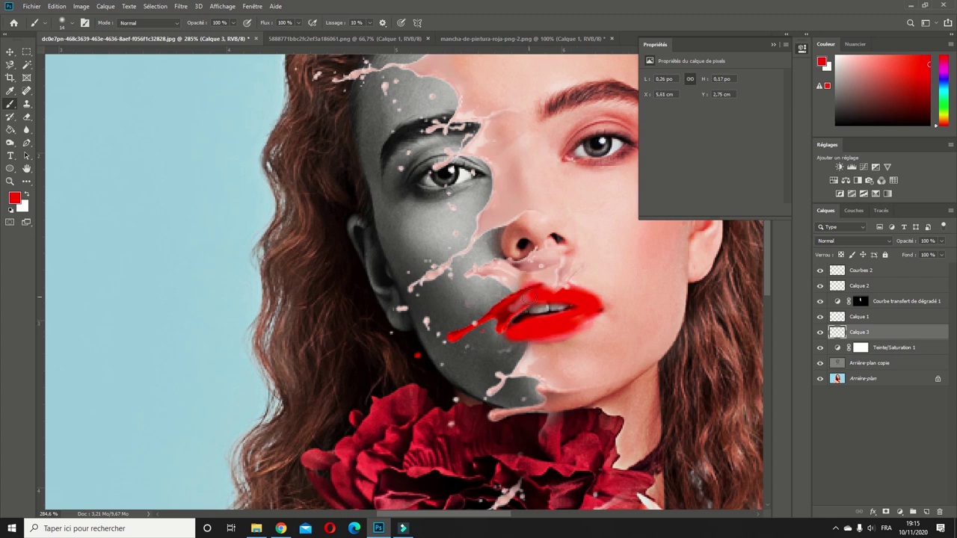
# Step: Try Produit, then set the red lips layer's blend mode to Lumière tamisée
pyautogui.click(852, 240)
pyautogui.click(827, 280)
pyautogui.click(821, 330)
pyautogui.click(853, 240)
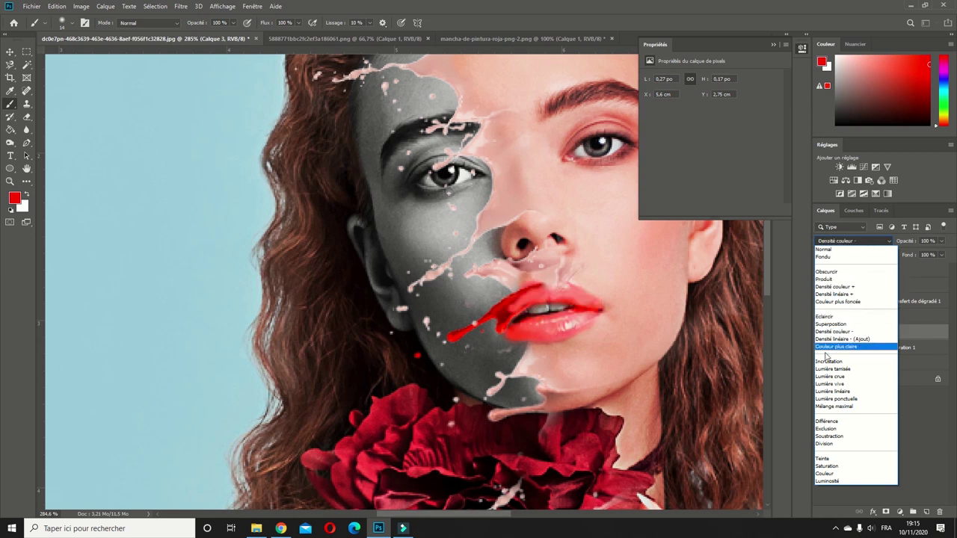
pyautogui.click(832, 368)
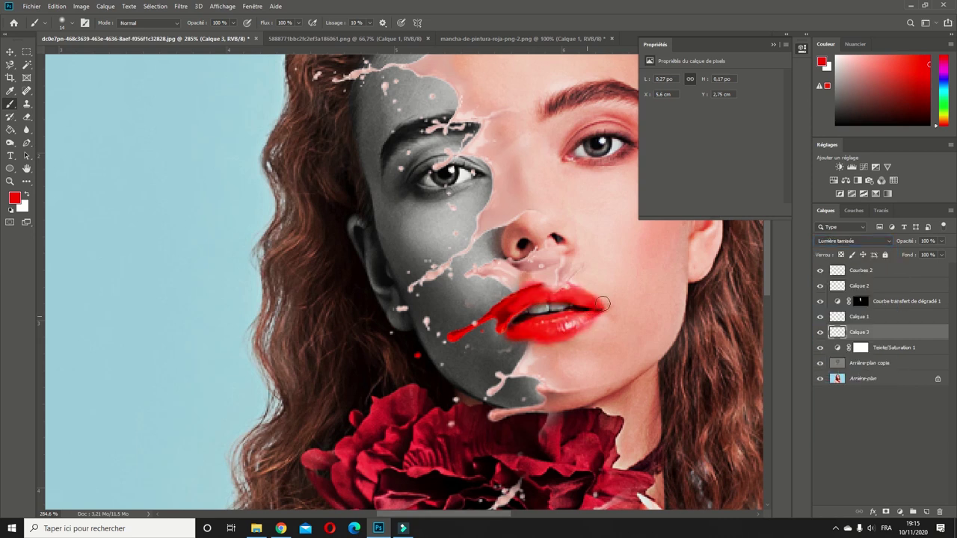
pyautogui.scroll(-5, 529, 306)
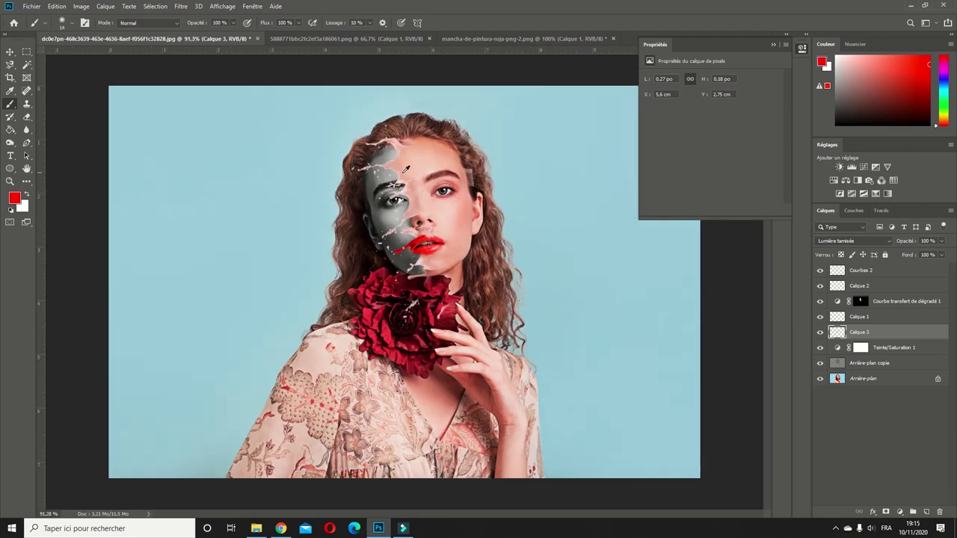
pyautogui.scroll(3, 426, 269)
pyautogui.scroll(2, 427, 269)
pyautogui.scroll(-2, 236, 177)
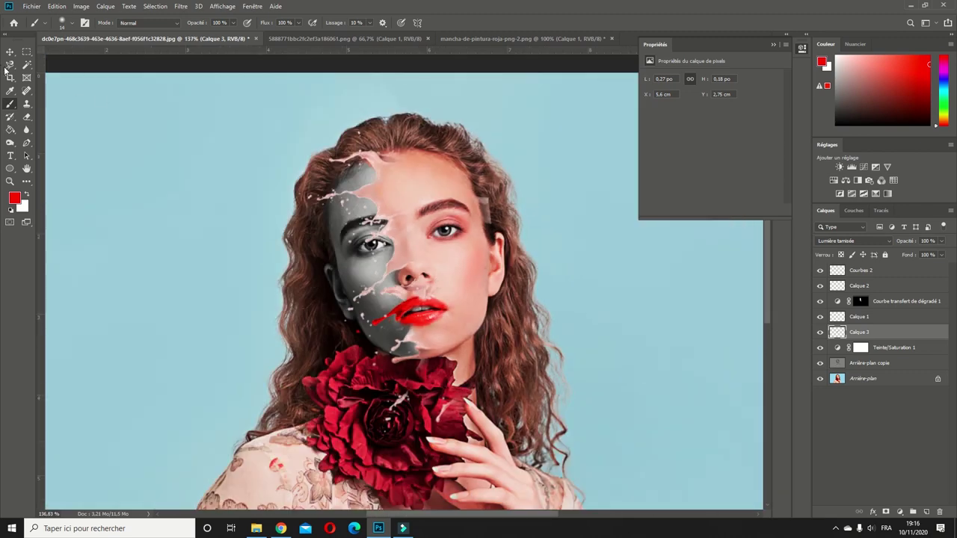
# Step: Toggle the red lips layer's visibility to compare the before and after
pyautogui.press('v')
pyautogui.scroll(-2, 261, 316)
pyautogui.scroll(4, 414, 273)
pyautogui.click(820, 332)
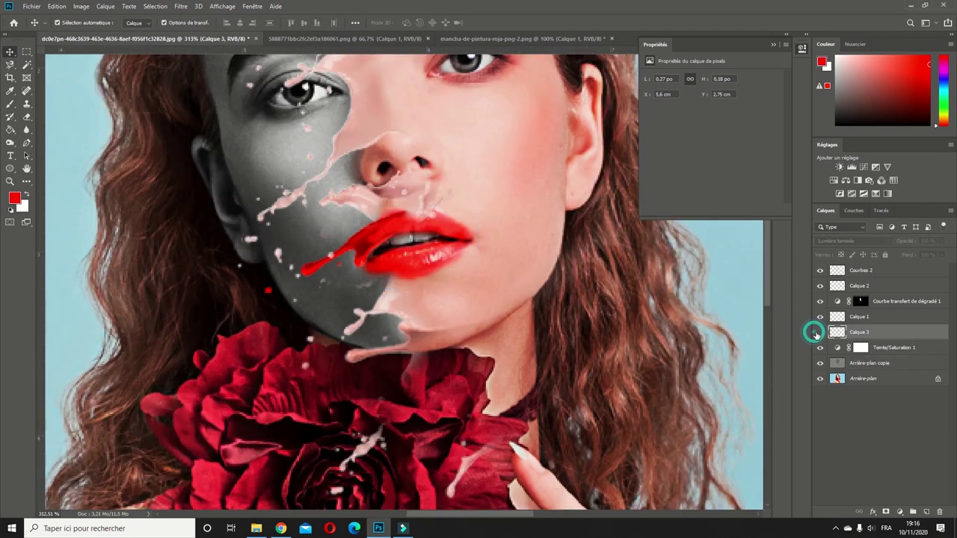
pyautogui.scroll(-2, 598, 351)
pyautogui.scroll(-1, 598, 352)
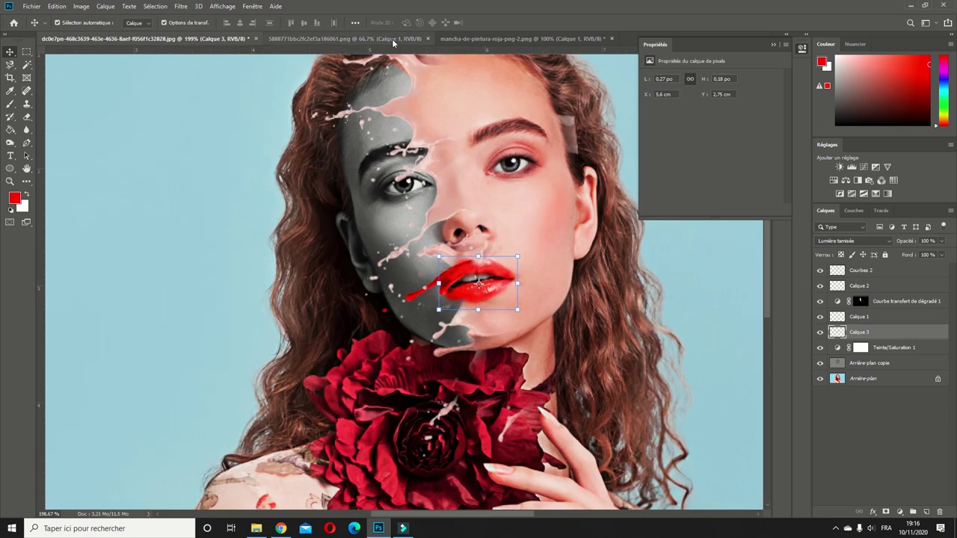
pyautogui.click(394, 39)
# Step: Delete the unwanted upper-left parts of the second splash image with rectangular selections
pyautogui.press('m')
pyautogui.click(517, 39)
pyautogui.click(352, 157)
pyautogui.moveTo(165, 194); pyautogui.dragTo(281, 336)
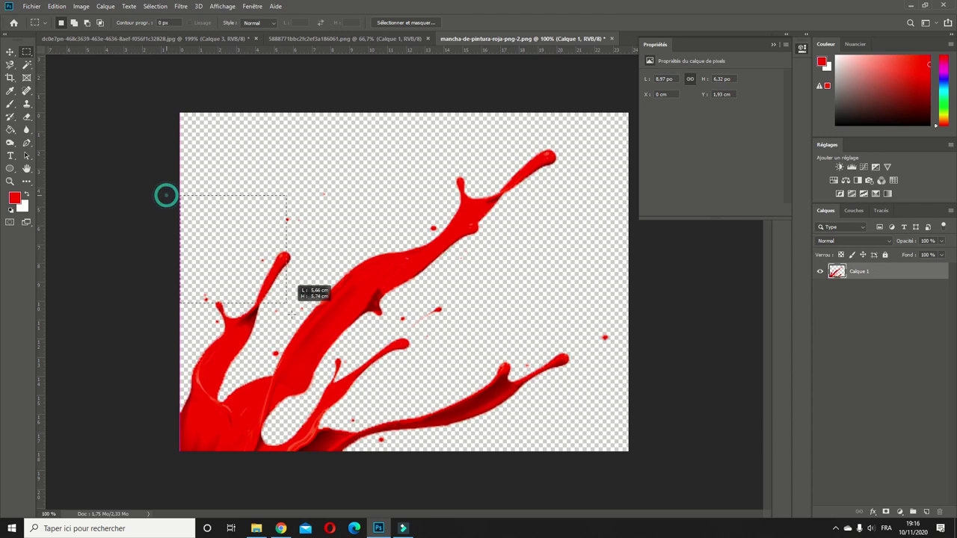
pyautogui.moveTo(246, 235); pyautogui.dragTo(311, 286)
pyautogui.moveTo(259, 199); pyautogui.dragTo(320, 224)
pyautogui.press('Delete')
pyautogui.hotkey('ctrl', 'd')
# Step: Bring the trimmed splash into the portrait above Calque 2 and shrink it
pyautogui.click(336, 38)
pyautogui.click(142, 38)
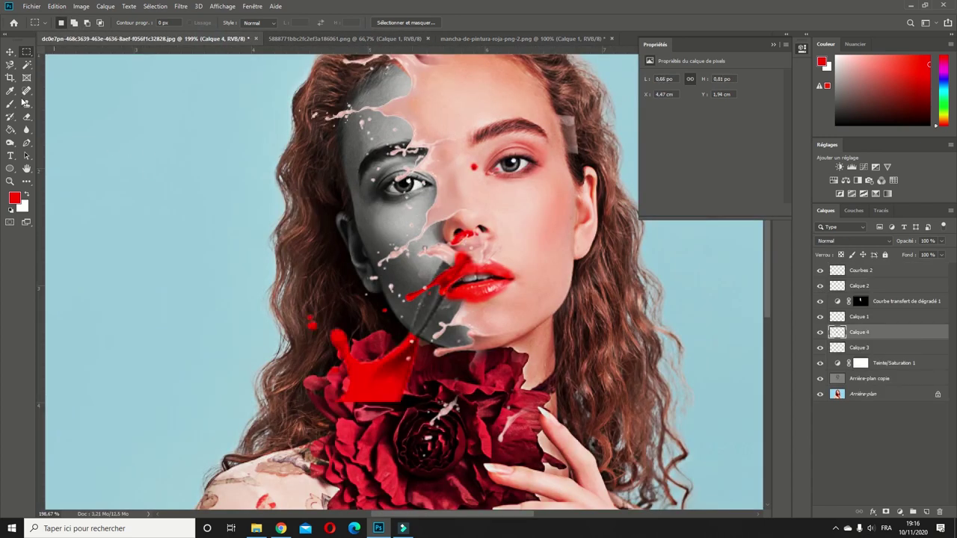
pyautogui.hotkey('ctrl', 't')
pyautogui.hotkey('ctrl', ']')
pyautogui.hotkey('ctrl', ']')
pyautogui.hotkey('ctrl', ']')
pyautogui.moveTo(501, 404)
pyautogui.mouseDown()
pyautogui.moveTo(363, 288)
pyautogui.moveTo(378, 225)
pyautogui.moveTo(468, 269)
pyautogui.moveTo(472, 312)
pyautogui.mouseUp()
pyautogui.press('Return')
# Step: Flip the splash vertically, rotate it to run from the lips, and erase the excess
pyautogui.scroll(5, 478, 276)
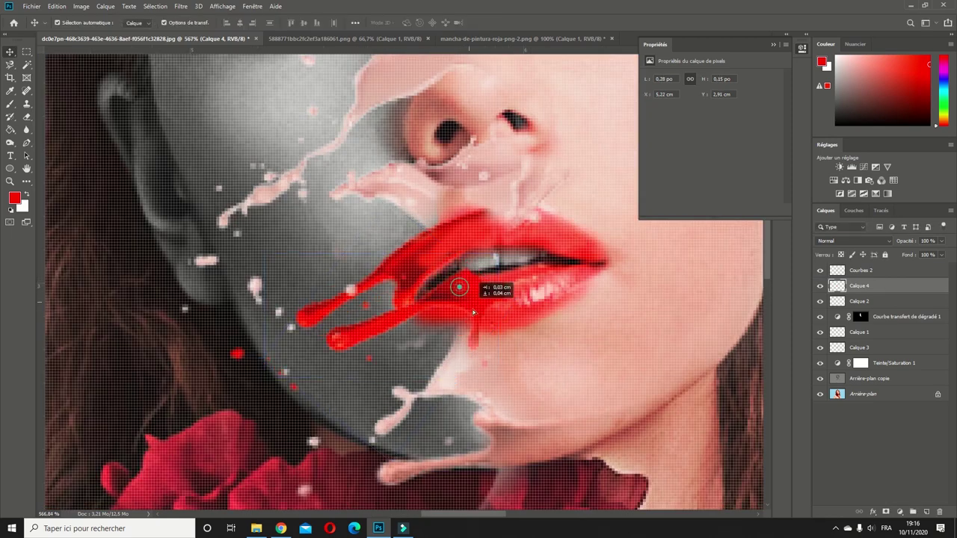
pyautogui.hotkey('ctrl', 't')
pyautogui.rightClick(468, 345)
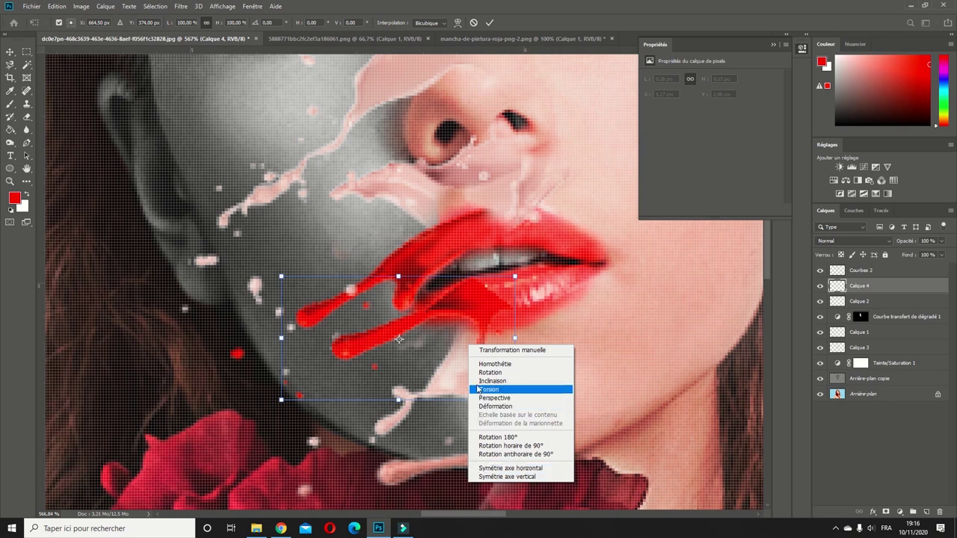
pyautogui.click(490, 476)
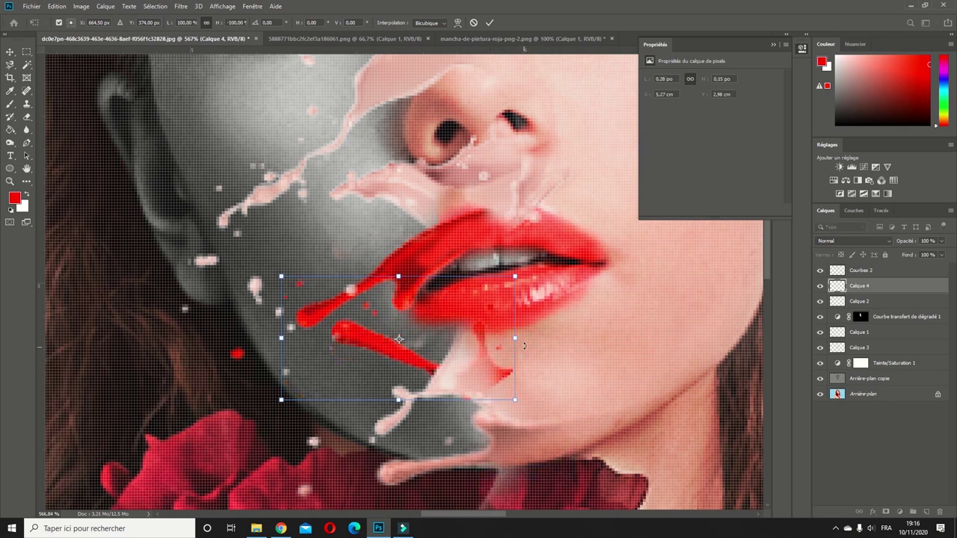
pyautogui.moveTo(400, 340); pyautogui.dragTo(479, 314)
pyautogui.moveTo(563, 290); pyautogui.dragTo(569, 308)
pyautogui.click(26, 117)
pyautogui.scroll(-3, 449, 299)
pyautogui.moveTo(553, 277); pyautogui.dragTo(494, 314)
# Step: Select Arrière-plan copie and add a new empty layer, Calque 5, above it
pyautogui.scroll(-3, 515, 299)
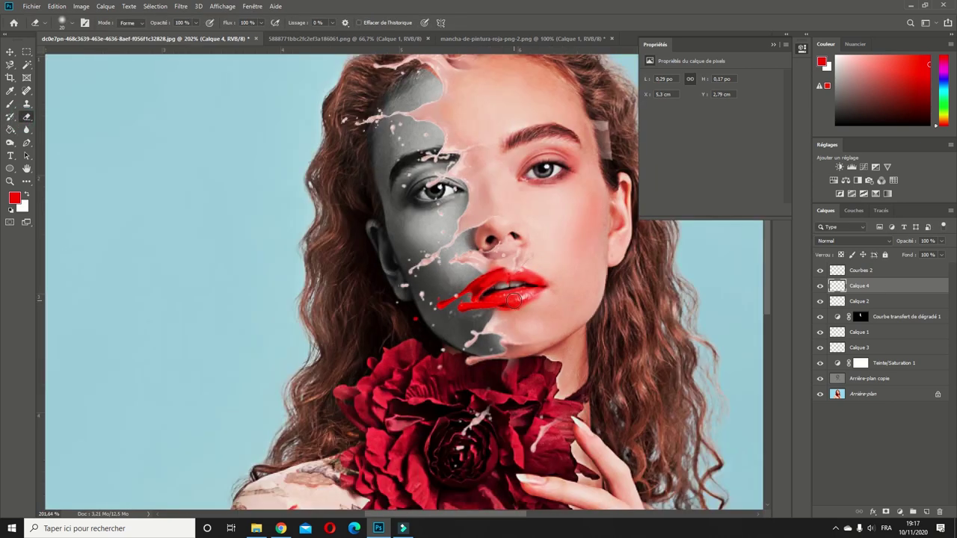
pyautogui.scroll(-3, 515, 299)
pyautogui.scroll(-3, 486, 284)
pyautogui.scroll(2, 380, 238)
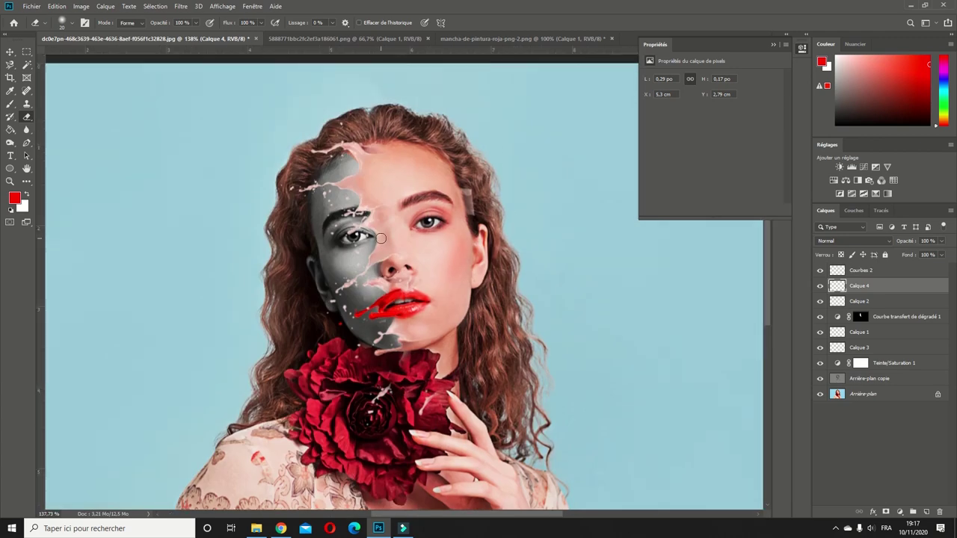
pyautogui.scroll(1, 380, 238)
pyautogui.scroll(1, 419, 254)
pyautogui.scroll(-3, 449, 270)
pyautogui.scroll(2, 465, 277)
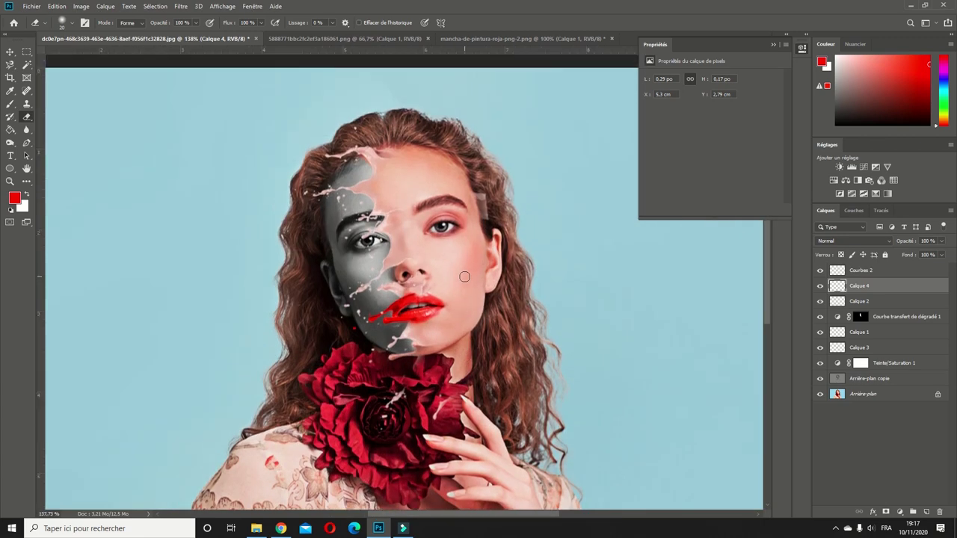
pyautogui.scroll(2, 464, 276)
pyautogui.click(871, 378)
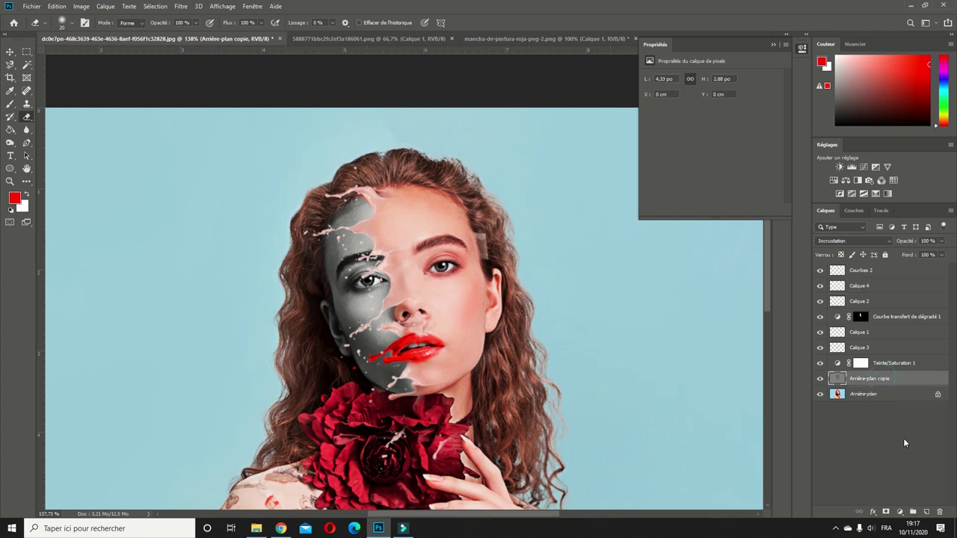
pyautogui.click(926, 513)
# Step: Cycle through the Brush and Dodge tools, then select the gradient map layer's mask
pyautogui.scroll(1, 376, 224)
pyautogui.scroll(1, 375, 225)
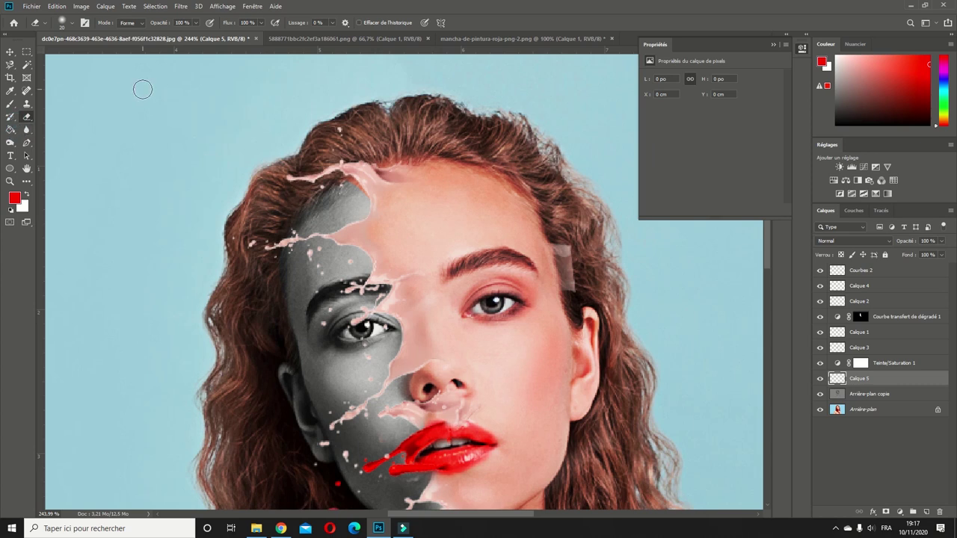
pyautogui.press('b')
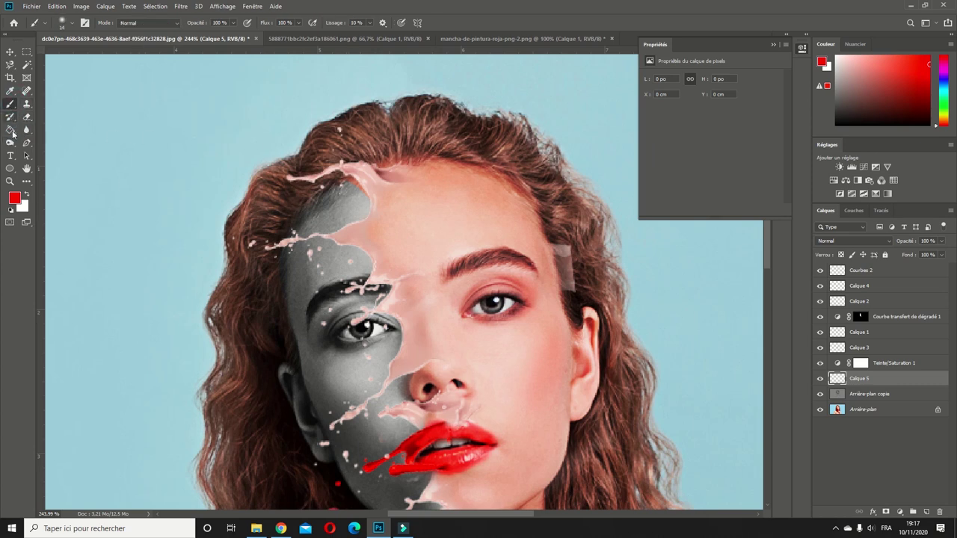
pyautogui.press('o')
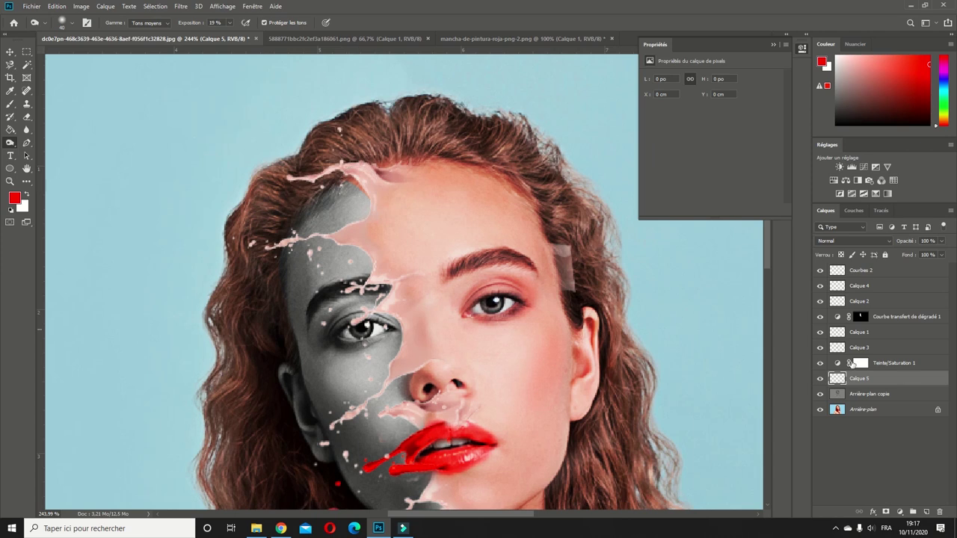
pyautogui.click(860, 316)
pyautogui.press('d')
pyautogui.press('e')
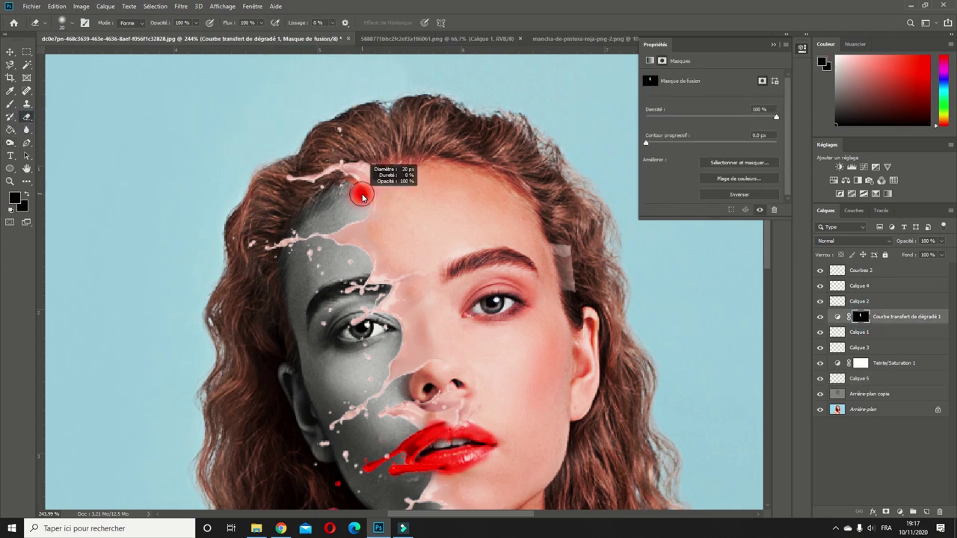
pyautogui.rightClick(27, 118)
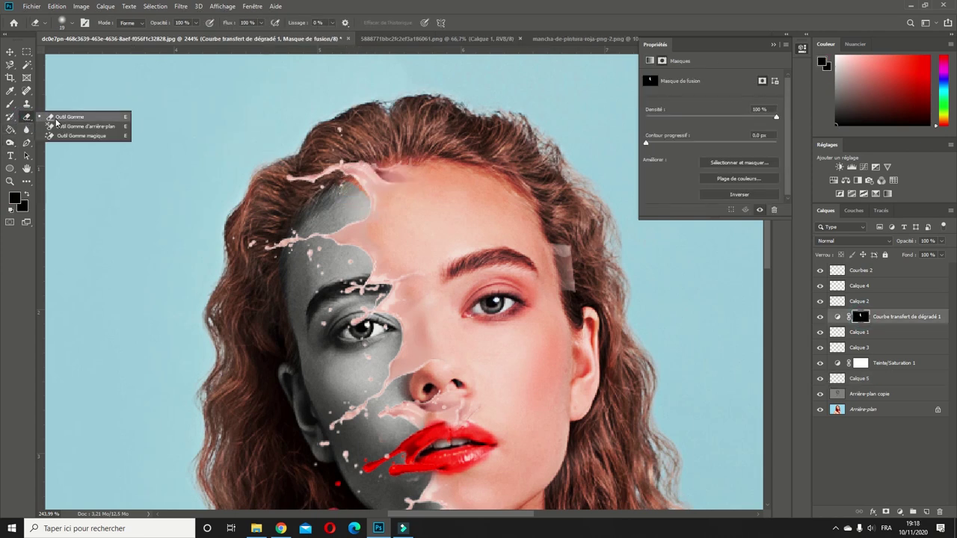
pyautogui.click(56, 119)
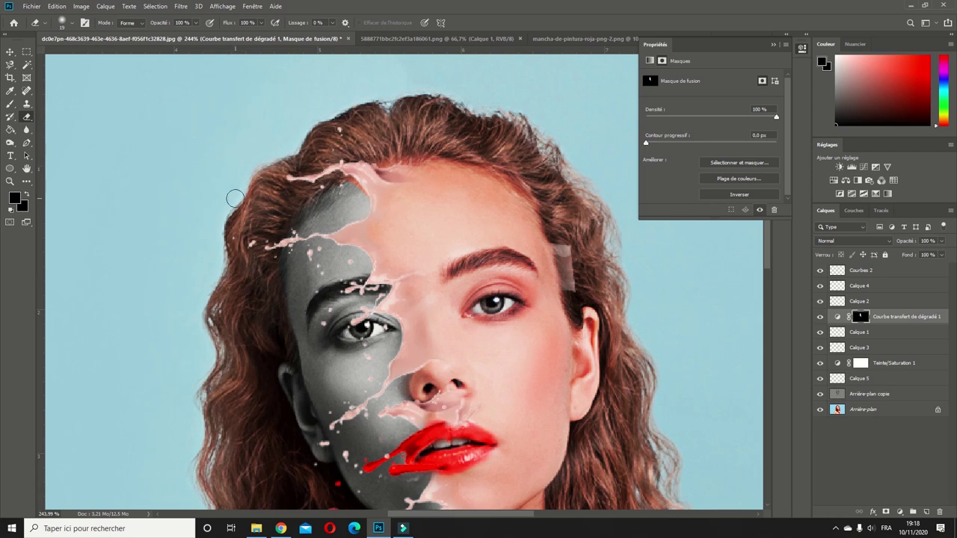
pyautogui.press('b')
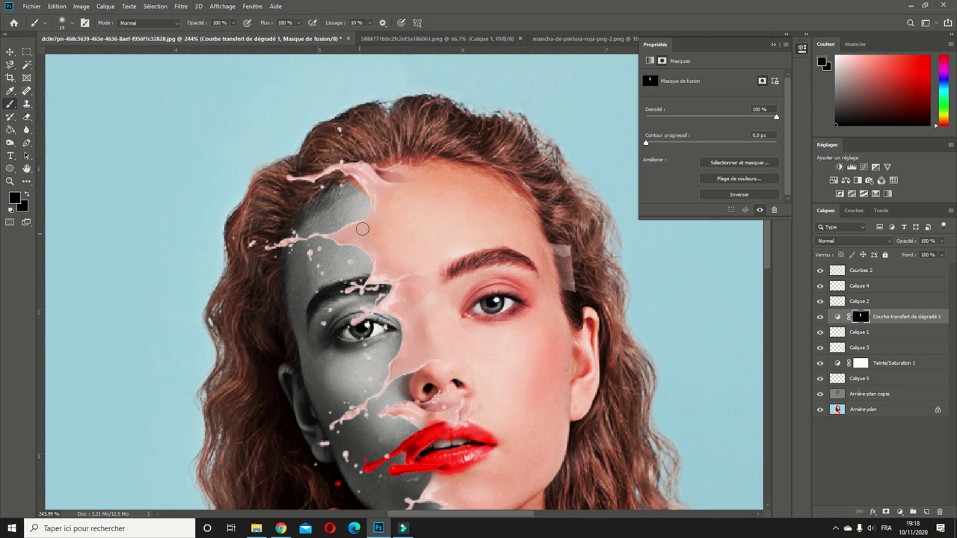
pyautogui.rightClick(11, 104)
pyautogui.click(30, 105)
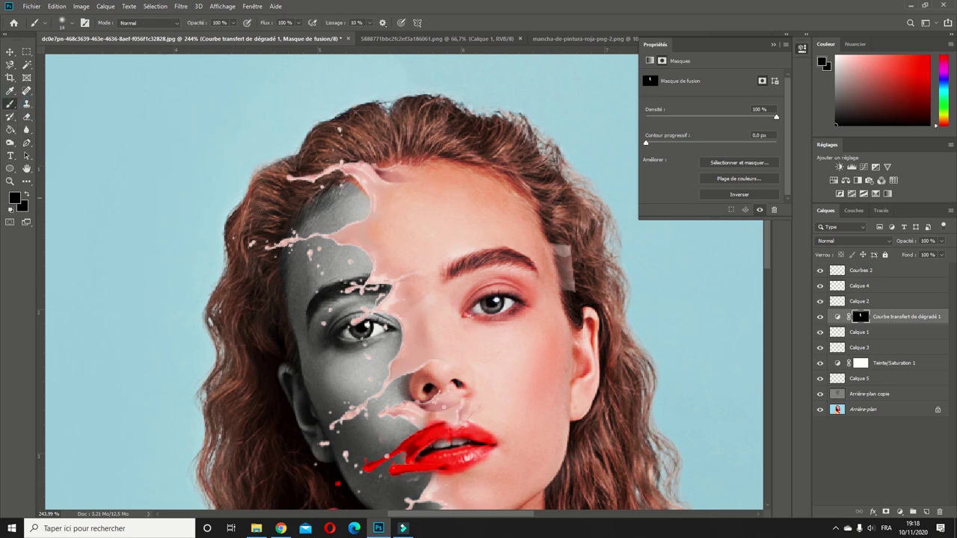
pyautogui.click(14, 197)
pyautogui.click(618, 370)
pyautogui.click(848, 339)
pyautogui.scroll(-5, 357, 208)
pyautogui.scroll(5, 389, 247)
pyautogui.scroll(-2, 409, 281)
pyautogui.scroll(2, 409, 281)
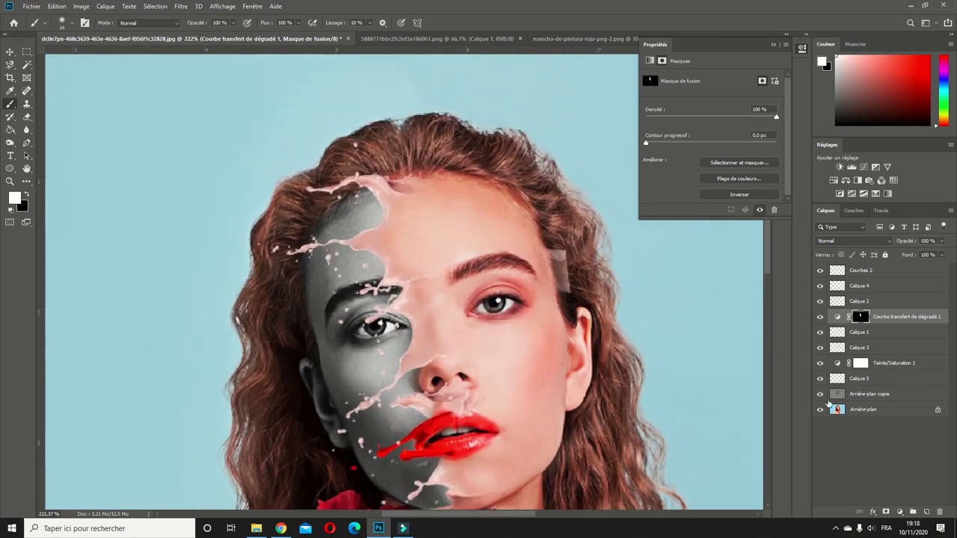
pyautogui.scroll(3, 409, 281)
pyautogui.click(27, 118)
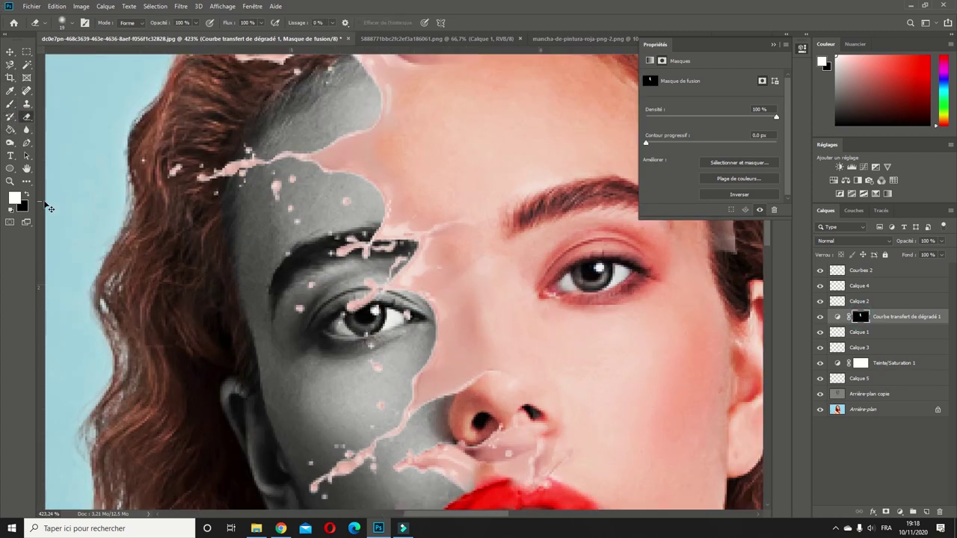
pyautogui.click(14, 197)
pyautogui.click(614, 475)
pyautogui.click(848, 341)
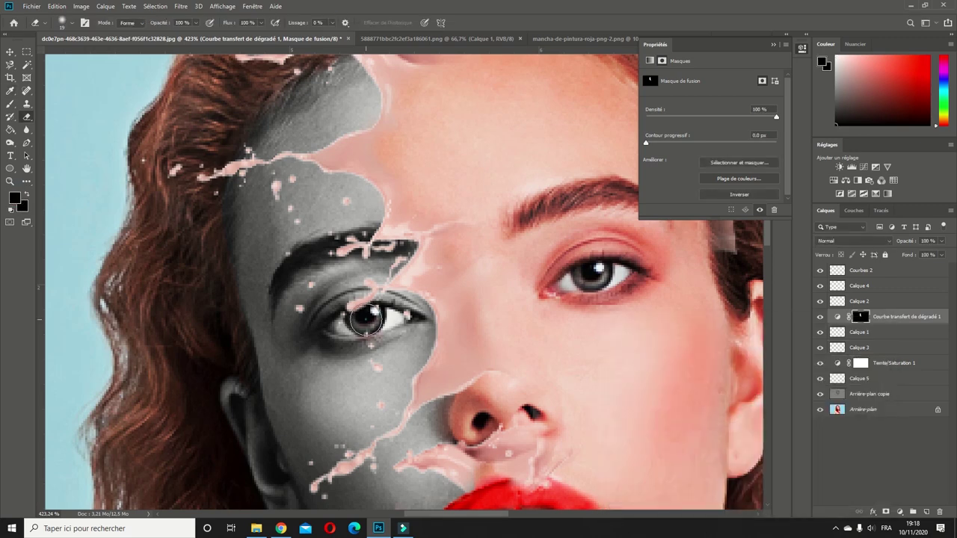
pyautogui.scroll(2, 370, 323)
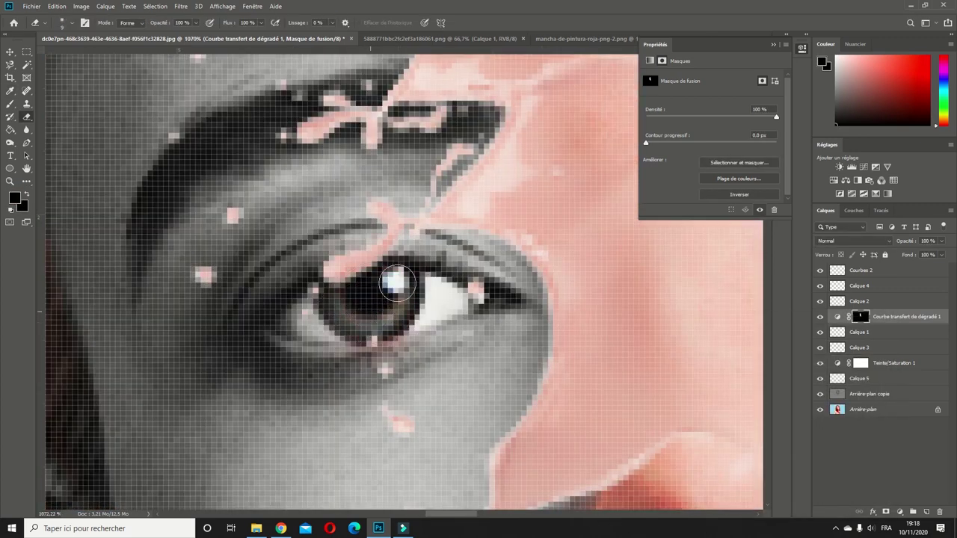
pyautogui.scroll(-4, 378, 326)
pyautogui.scroll(2, 469, 309)
pyautogui.scroll(-4, 449, 300)
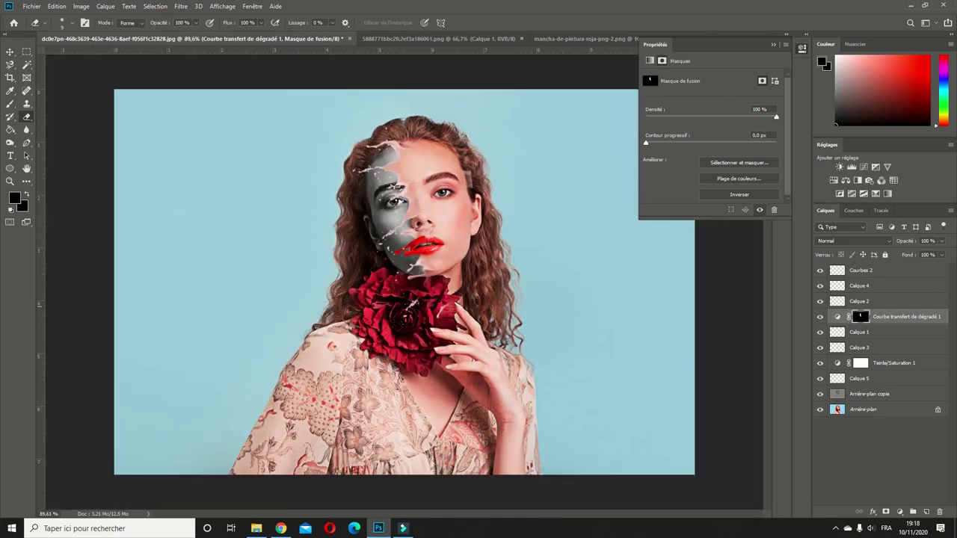
pyautogui.scroll(5, 388, 235)
pyautogui.scroll(3, 388, 236)
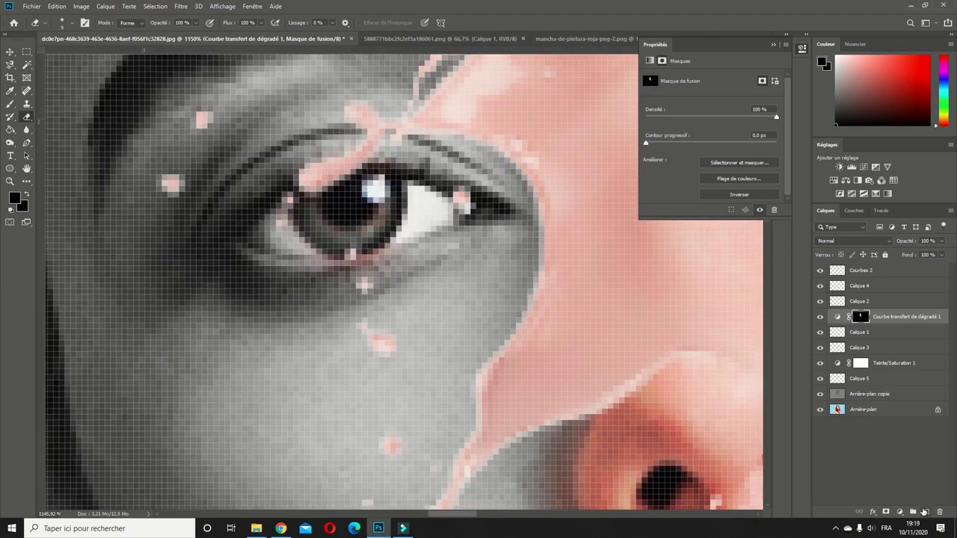
pyautogui.click(925, 512)
# Step: Paint the irises solid red on Calque 6 and blend the layer with Produit
pyautogui.press('b')
pyautogui.moveTo(363, 211); pyautogui.dragTo(344, 236)
pyautogui.scroll(-2, 344, 236)
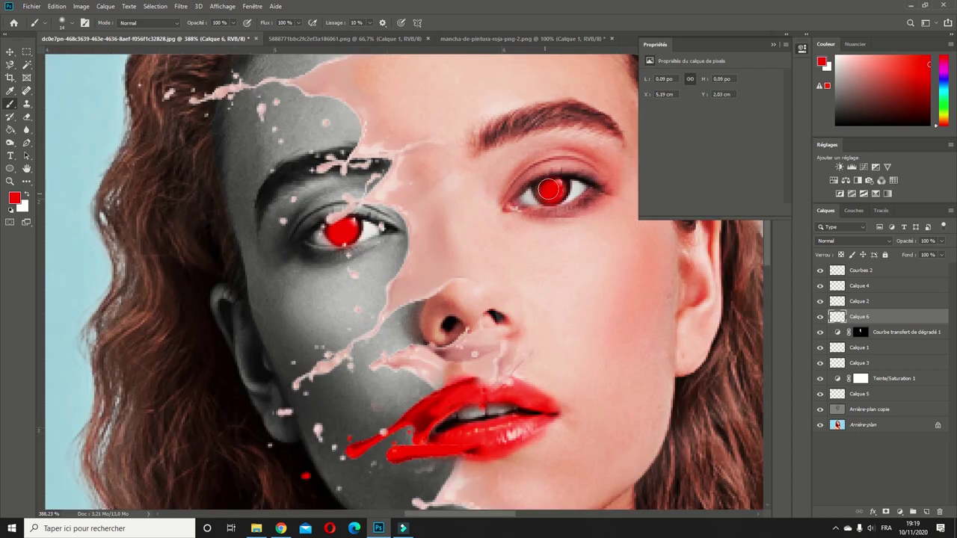
pyautogui.click(843, 241)
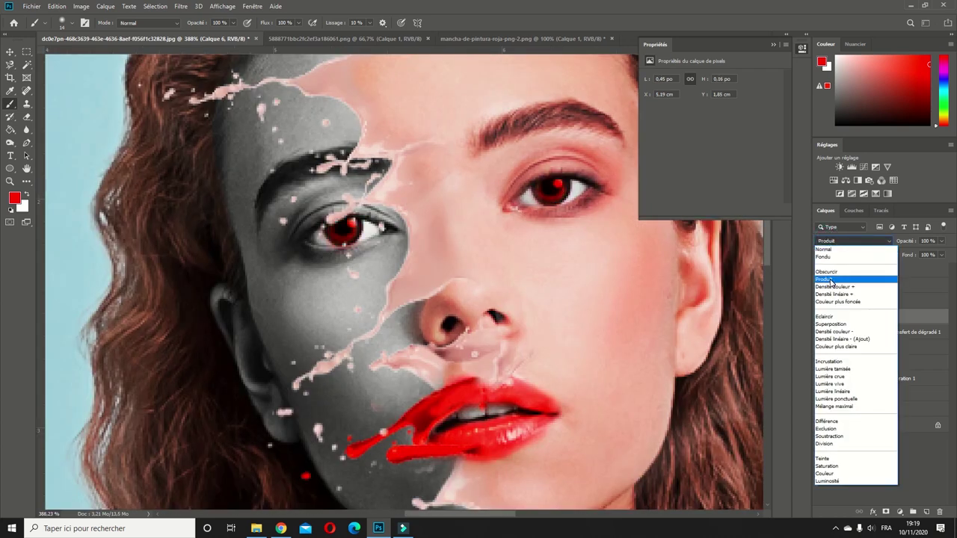
pyautogui.click(830, 280)
# Step: Pick Arrière-plan copie and Courbes 2 on the canvas, ending with Arrière-plan copie selected
pyautogui.press('v')
pyautogui.scroll(-5, 196, 188)
pyautogui.click(156, 246)
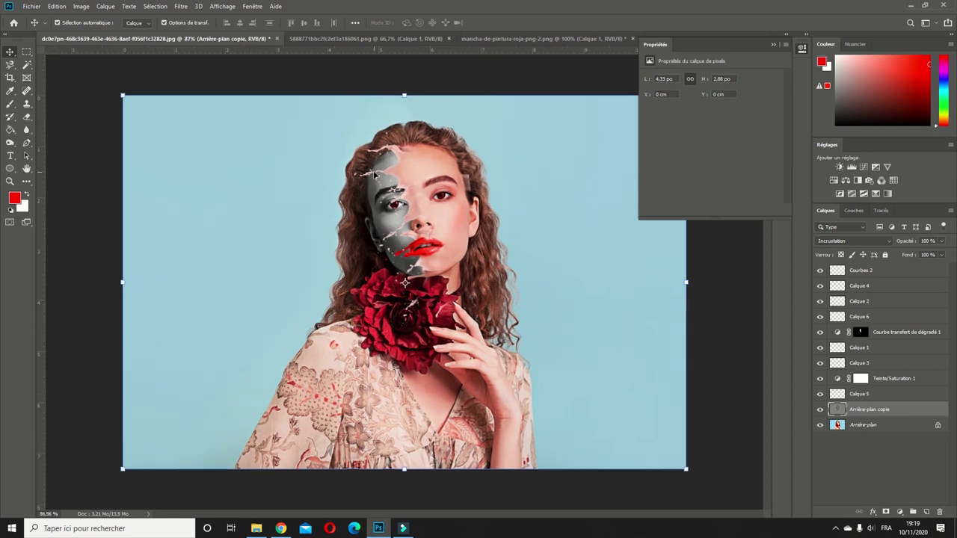
pyautogui.scroll(3, 400, 239)
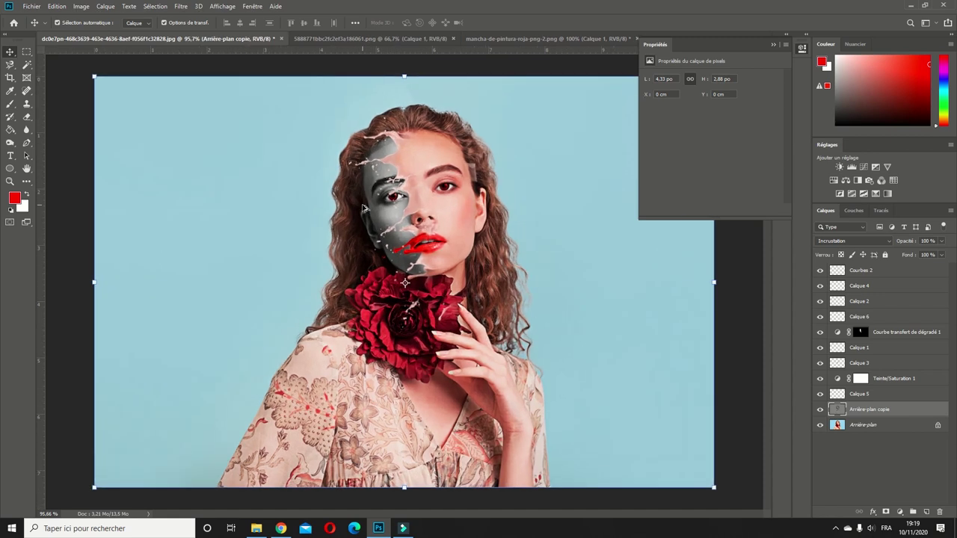
pyautogui.scroll(-2, 419, 269)
pyautogui.click(421, 277)
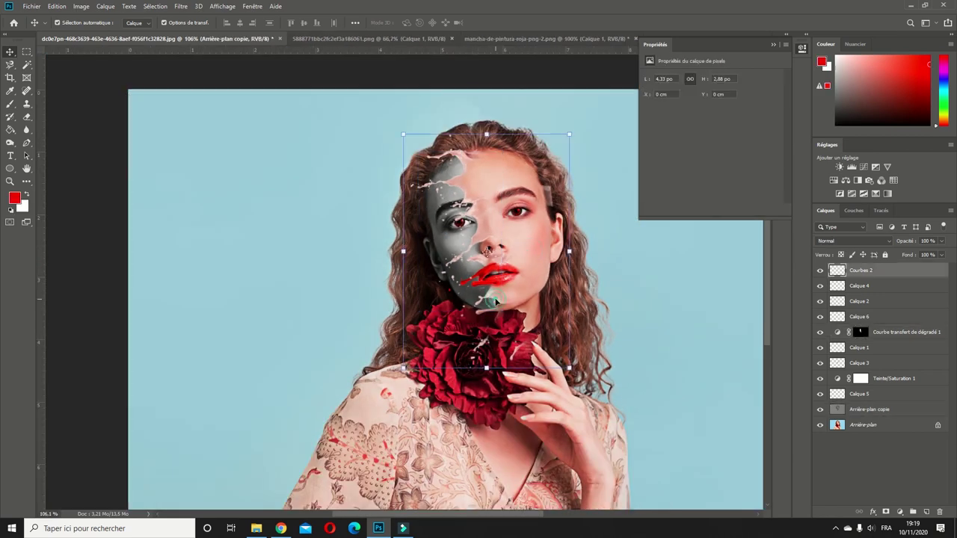
pyautogui.scroll(1, 479, 284)
pyautogui.scroll(1, 486, 288)
pyautogui.scroll(-2, 495, 294)
pyautogui.scroll(-1, 495, 293)
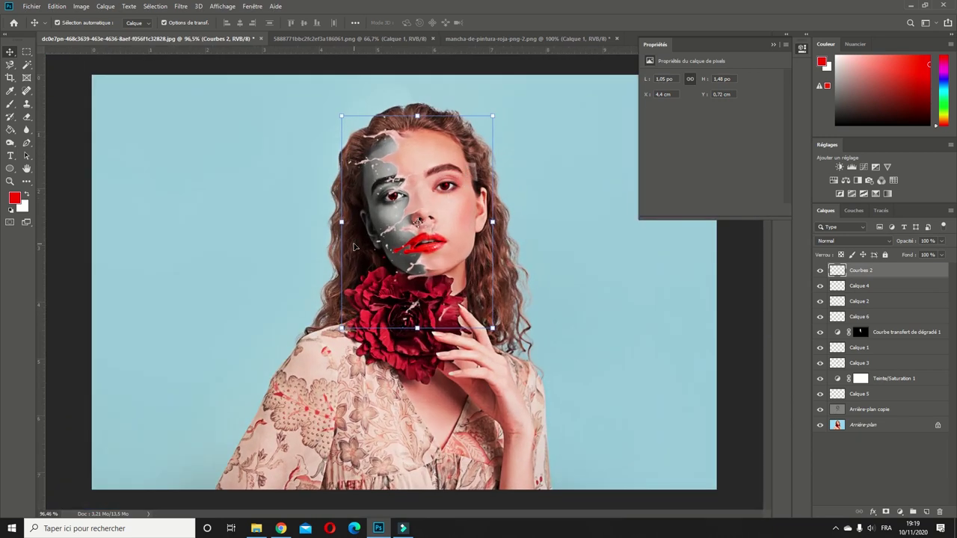
pyautogui.click(869, 409)
pyautogui.press('o')
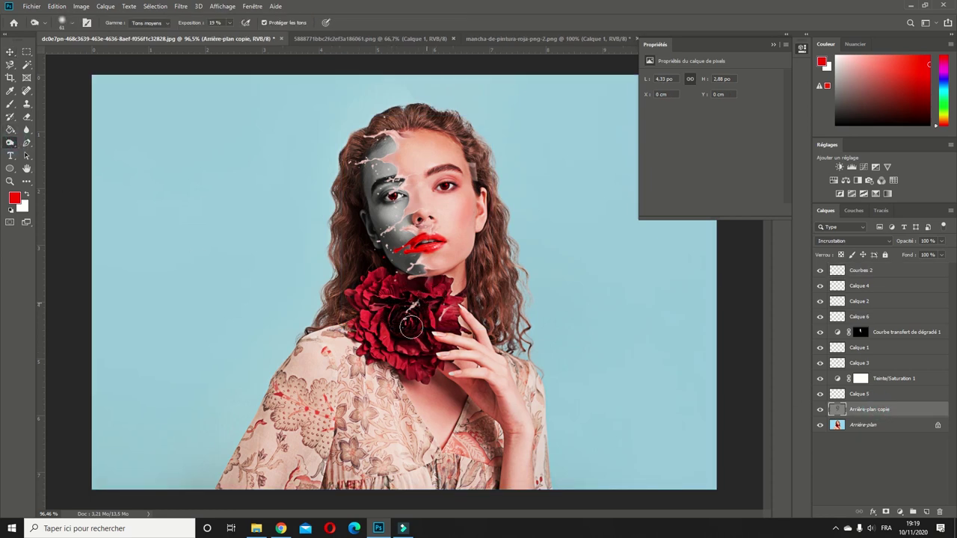
# Step: Switch between toning tools while selecting the gradient map mask and the Calque 3 lips layer
pyautogui.rightClick(10, 142)
pyautogui.click(41, 142)
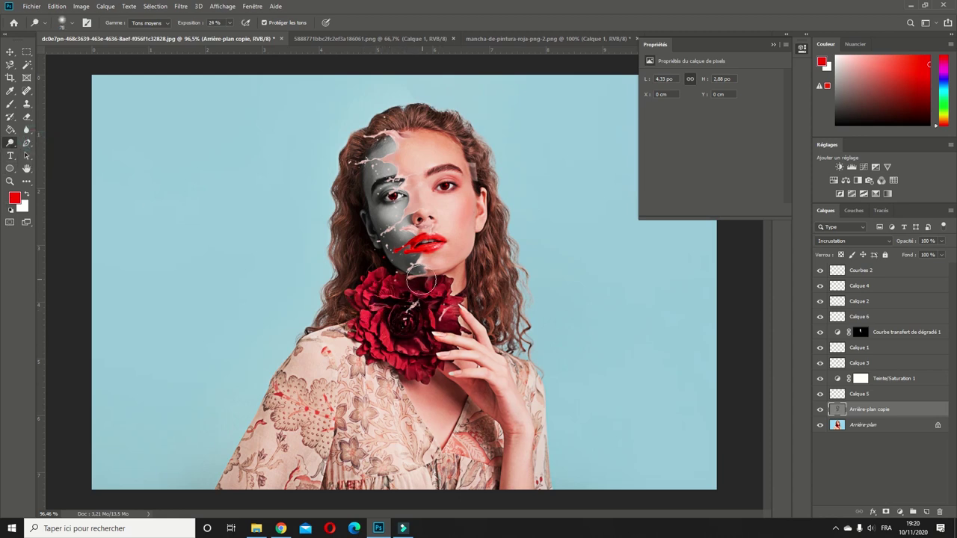
pyautogui.scroll(3, 411, 288)
pyautogui.click(860, 332)
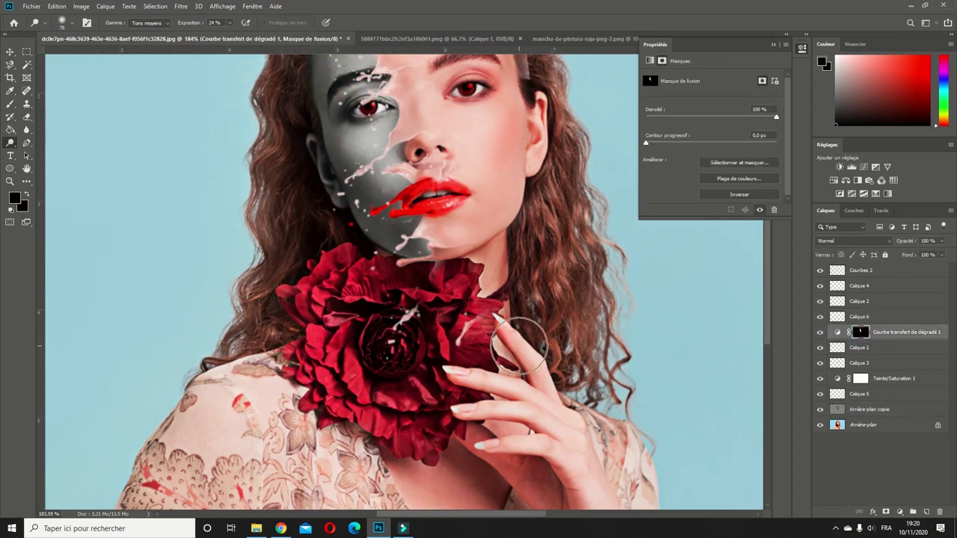
pyautogui.press('v')
pyautogui.click(437, 198)
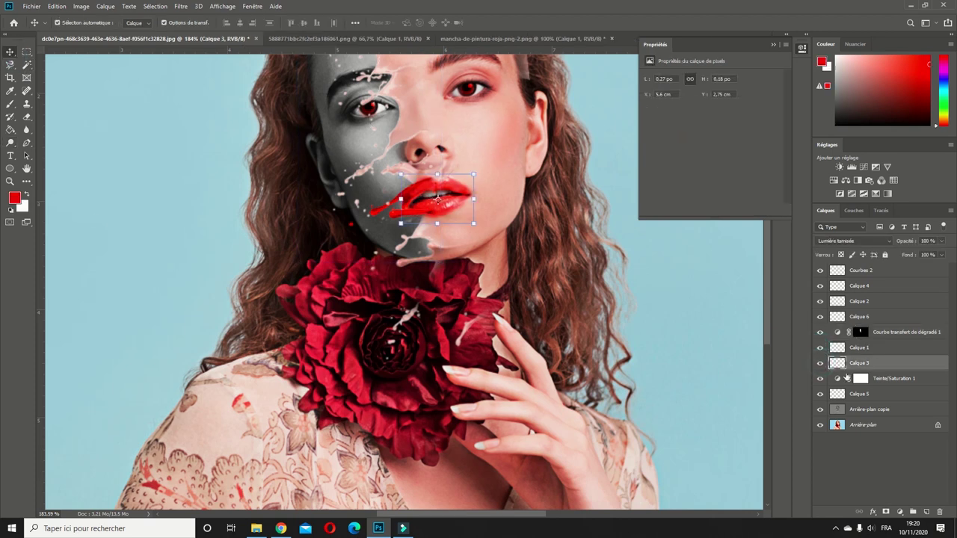
pyautogui.click(10, 142)
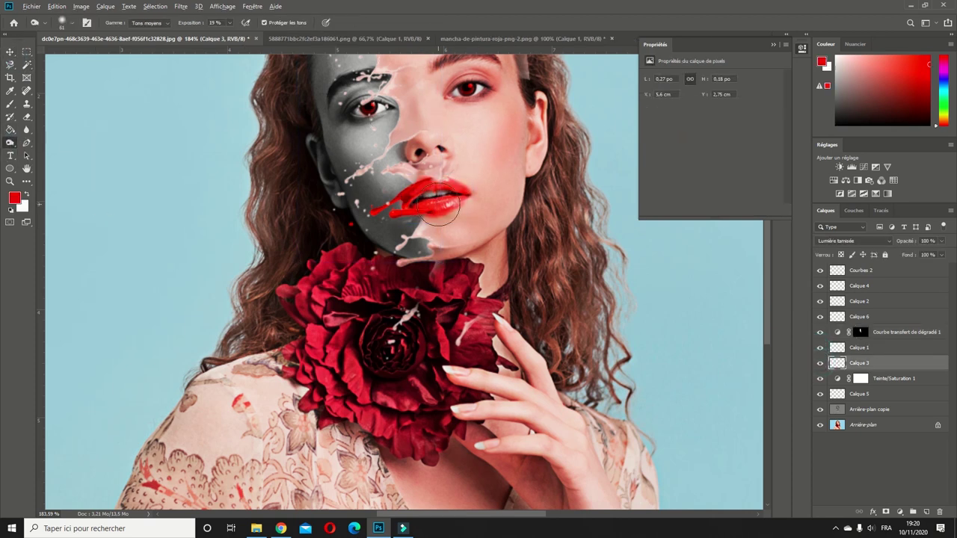
pyautogui.scroll(3, 421, 202)
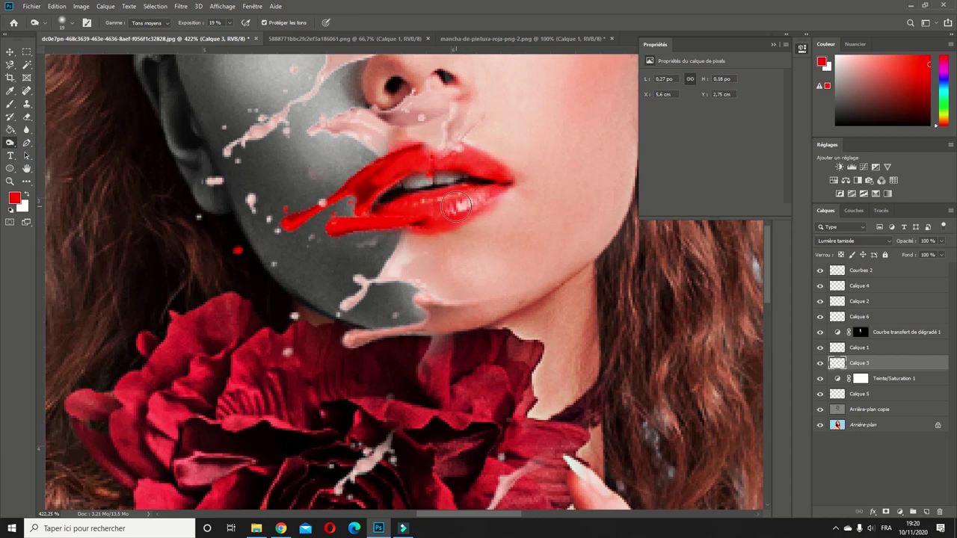
pyautogui.scroll(-5, 458, 206)
pyautogui.scroll(1, 446, 240)
pyautogui.scroll(3, 428, 233)
# Step: Hide the red lips layer, select Arrière-plan copie, and set the Dodge exposure to 66%
pyautogui.rightClick(10, 142)
pyautogui.click(45, 152)
pyautogui.click(821, 363)
pyautogui.click(868, 409)
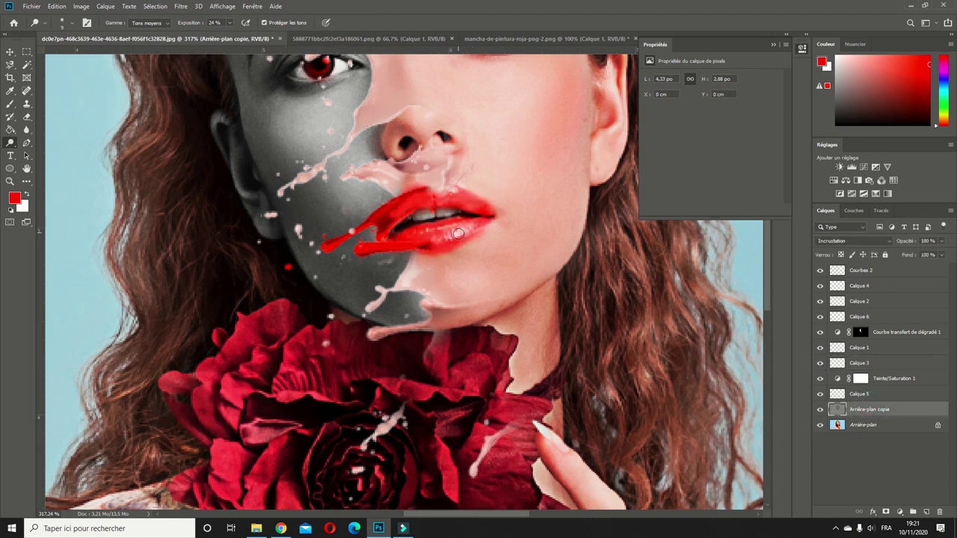
pyautogui.scroll(-2, 457, 233)
pyautogui.scroll(1, 705, 338)
pyautogui.rightClick(9, 142)
pyautogui.click(45, 144)
pyautogui.click(229, 22)
pyautogui.scroll(2, 327, 113)
pyautogui.scroll(5, 328, 113)
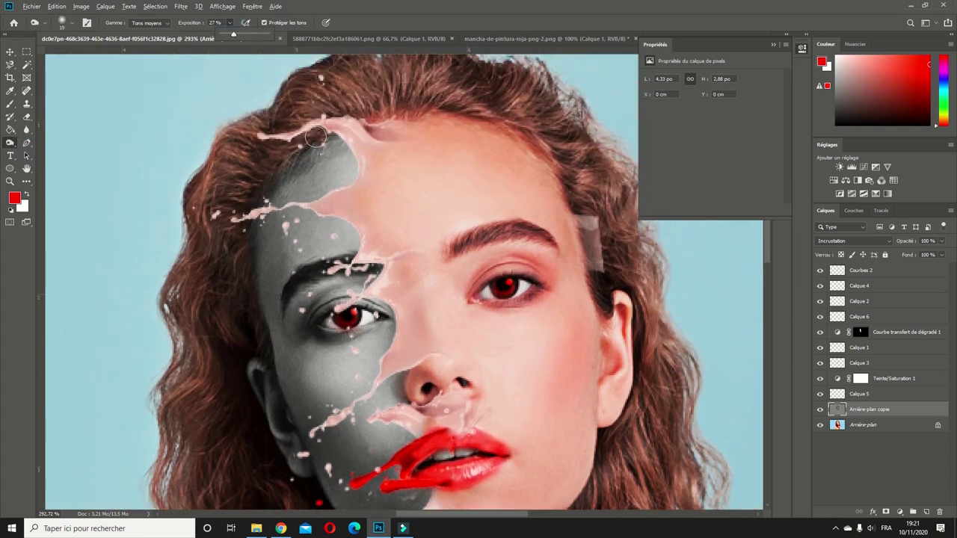
pyautogui.click(230, 22)
pyautogui.moveTo(239, 34); pyautogui.dragTo(250, 33)
# Step: Lighten the skin on the face and darken the grey skin near the forehead
pyautogui.moveTo(352, 156)
pyautogui.mouseDown()
pyautogui.moveTo(363, 194)
pyautogui.moveTo(330, 213)
pyautogui.mouseUp()
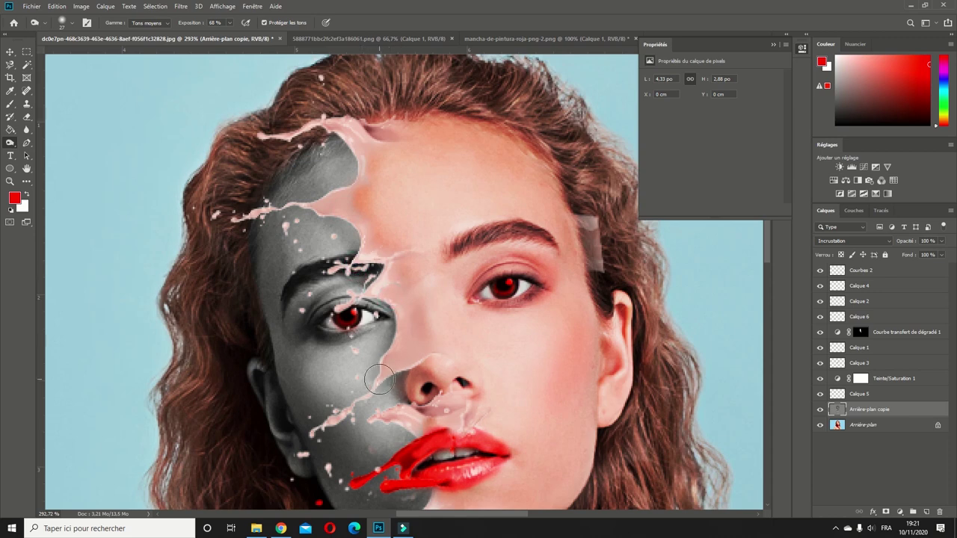
pyautogui.scroll(2, 384, 321)
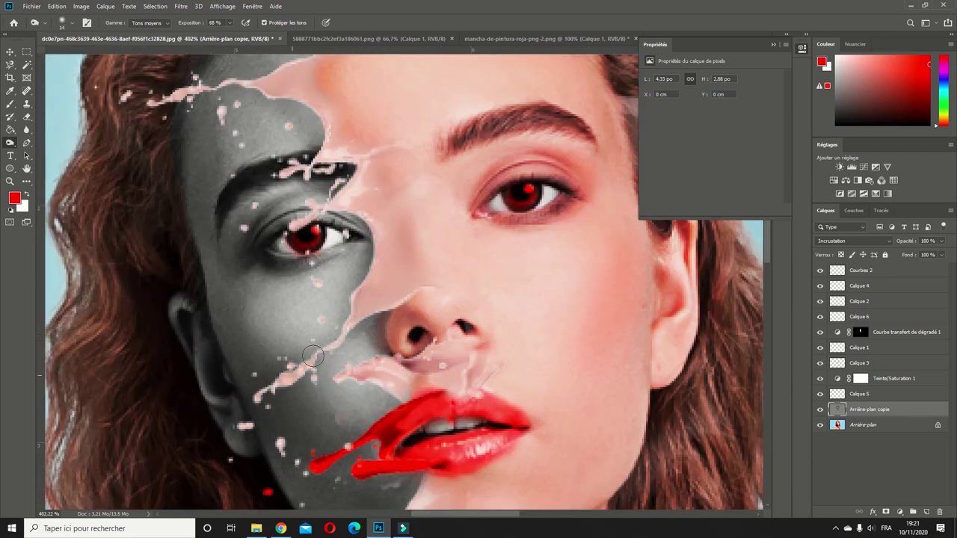
pyautogui.scroll(-3, 312, 356)
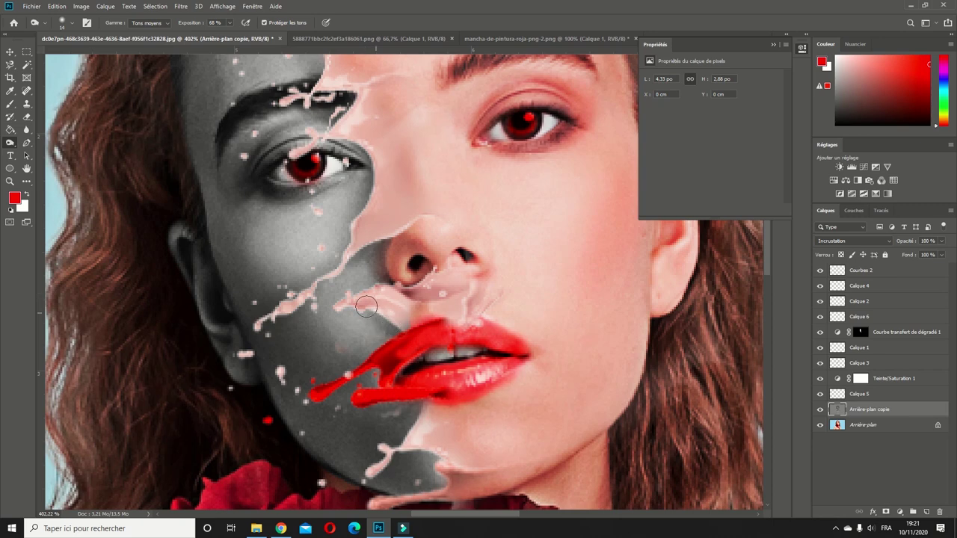
pyautogui.scroll(-2, 363, 299)
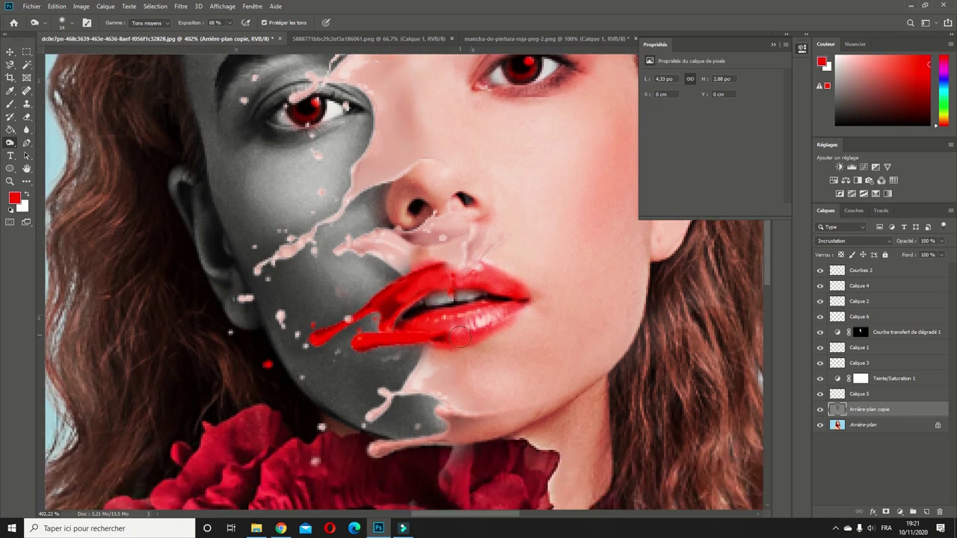
pyautogui.scroll(-2, 348, 363)
pyautogui.scroll(4, 369, 299)
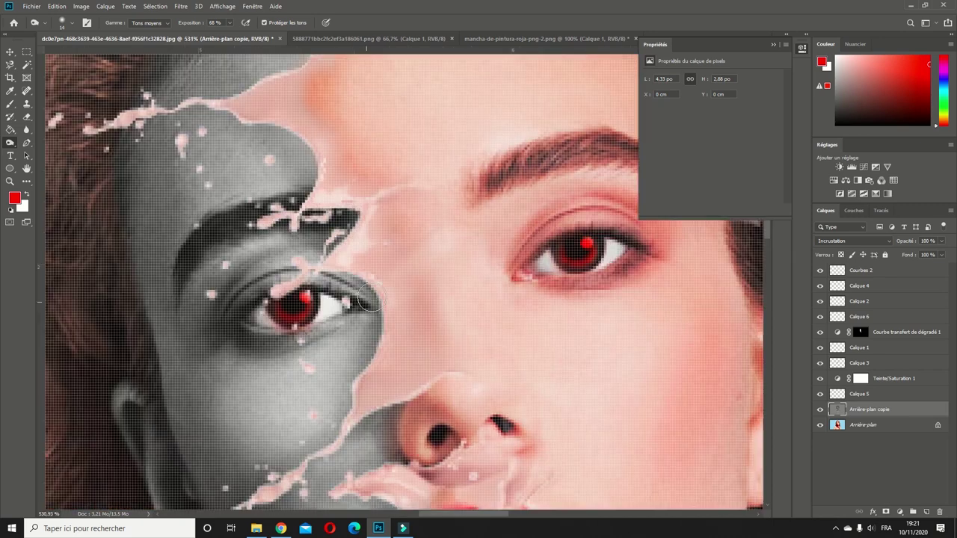
pyautogui.scroll(-3, 369, 299)
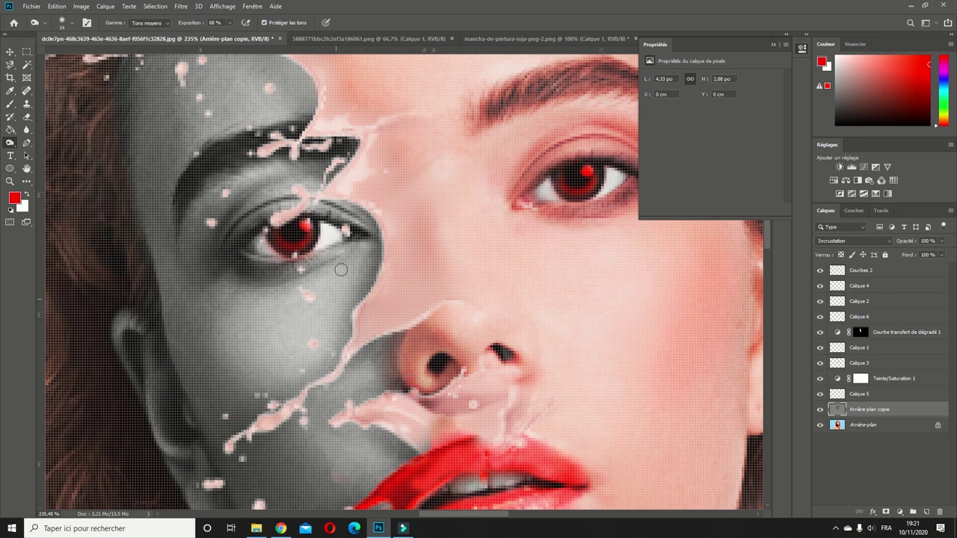
pyautogui.scroll(-3, 341, 269)
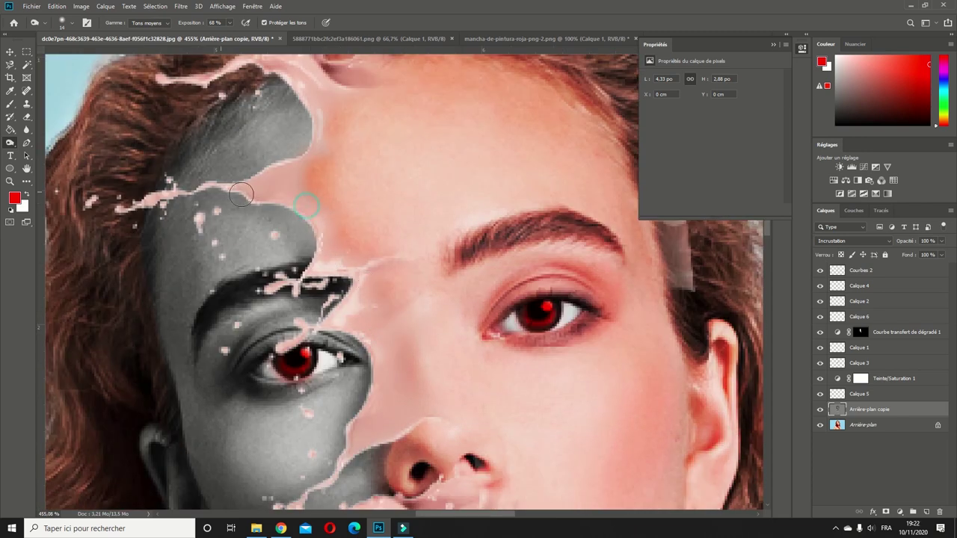
pyautogui.moveTo(300, 91); pyautogui.dragTo(307, 129)
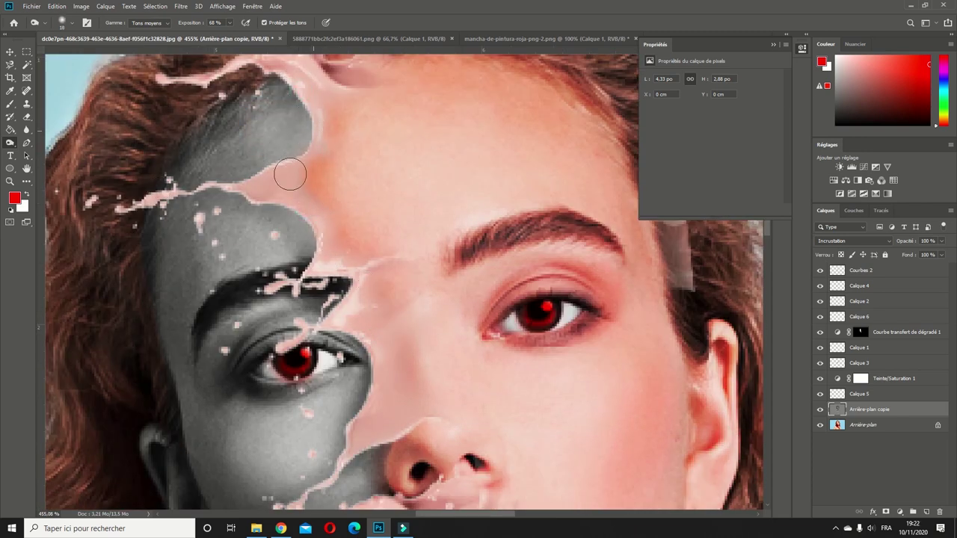
pyautogui.scroll(-10, 269, 191)
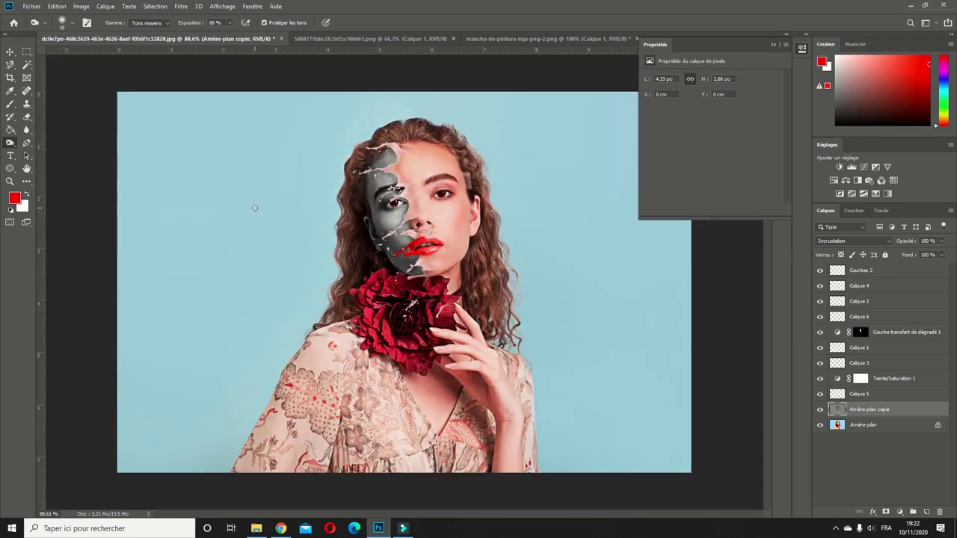
pyautogui.scroll(5, 444, 172)
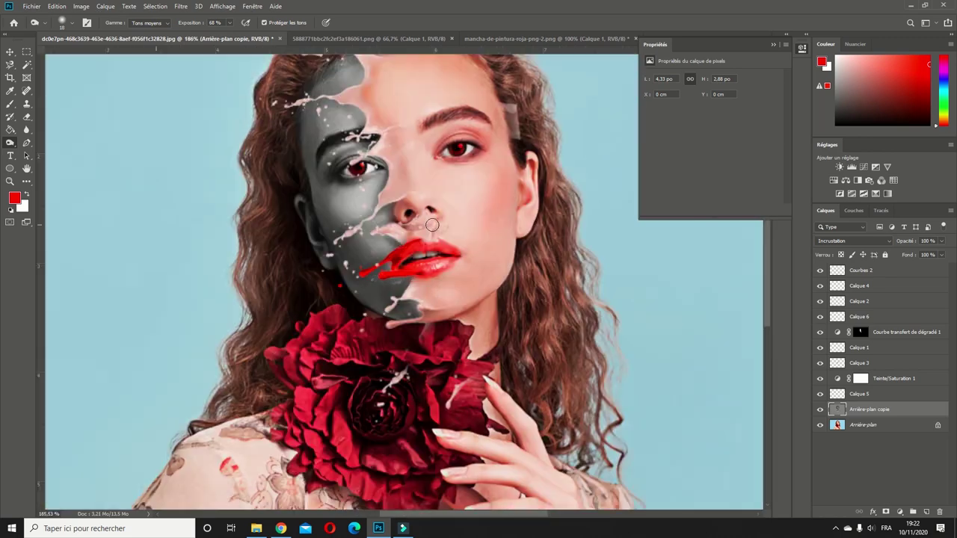
# Step: Pick the Courbes 2 splash layer with the Move tool and switch to the Eraser
pyautogui.click(879, 305)
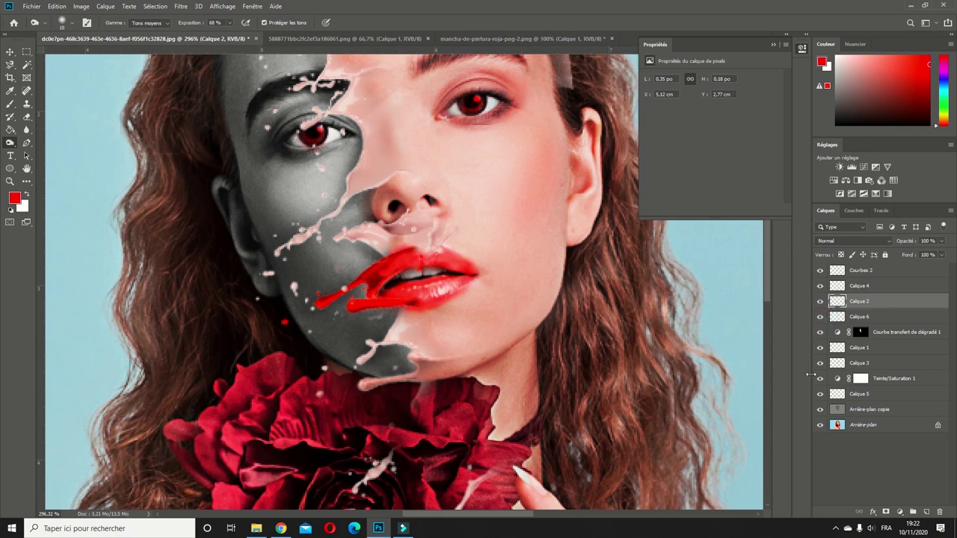
pyautogui.press('v')
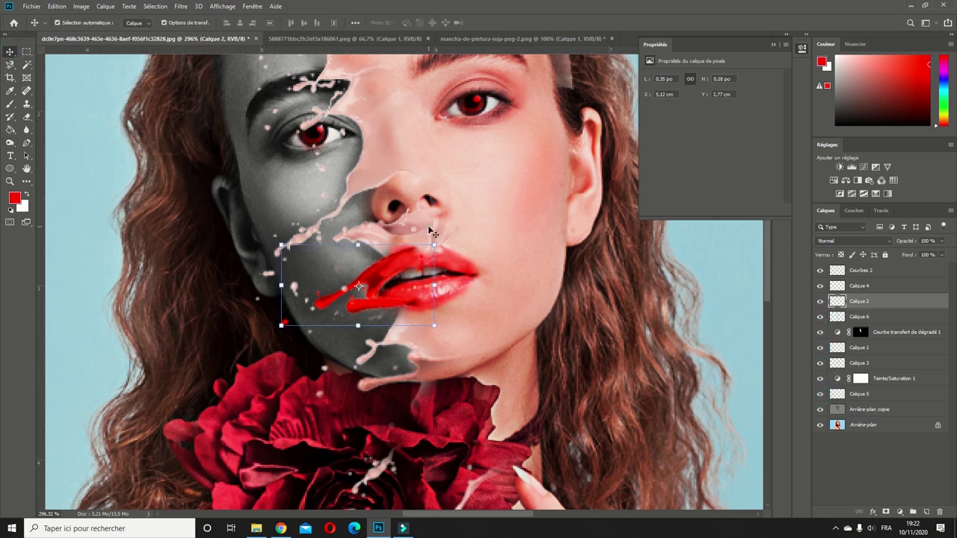
pyautogui.click(427, 246)
pyautogui.click(816, 274)
pyautogui.press('e')
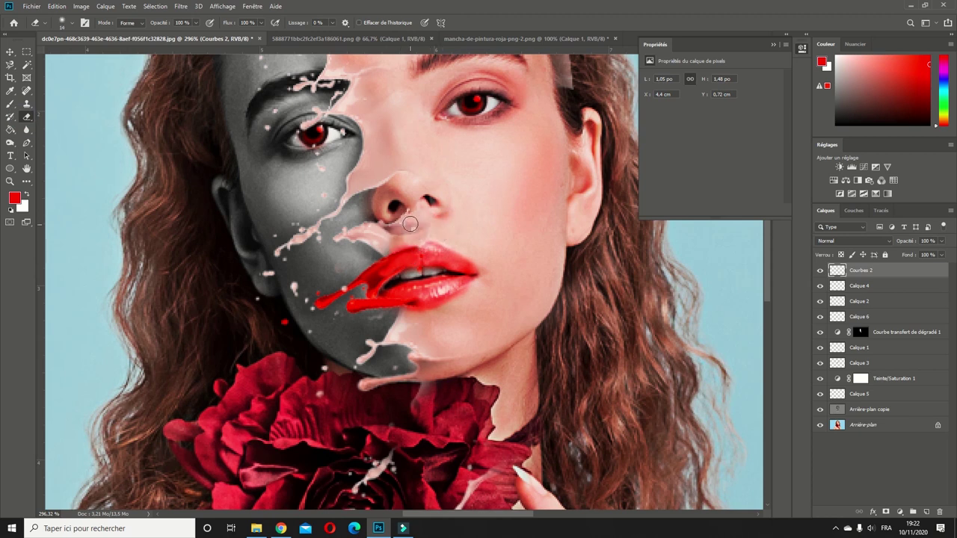
pyautogui.scroll(-5, 403, 248)
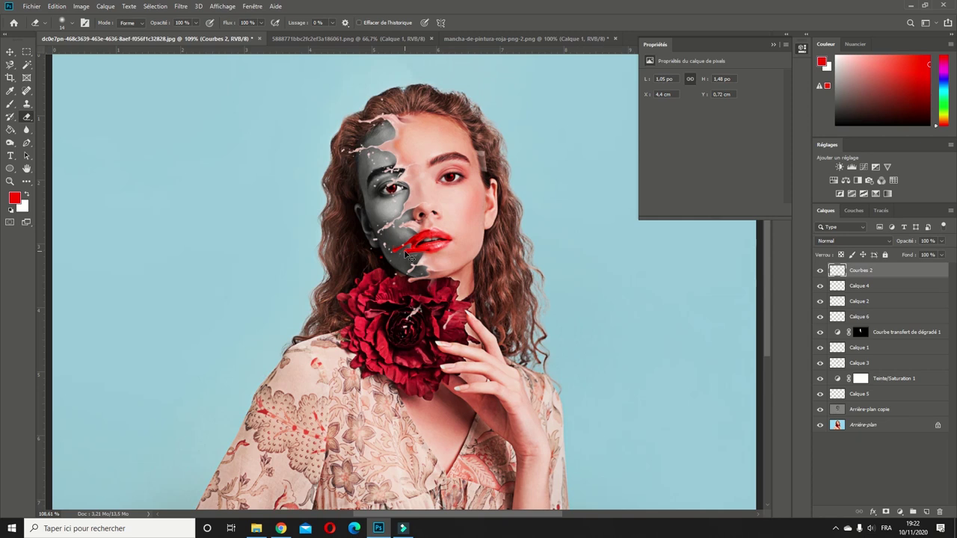
pyautogui.scroll(3, 408, 256)
pyautogui.scroll(-3, 419, 243)
pyautogui.scroll(1, 439, 226)
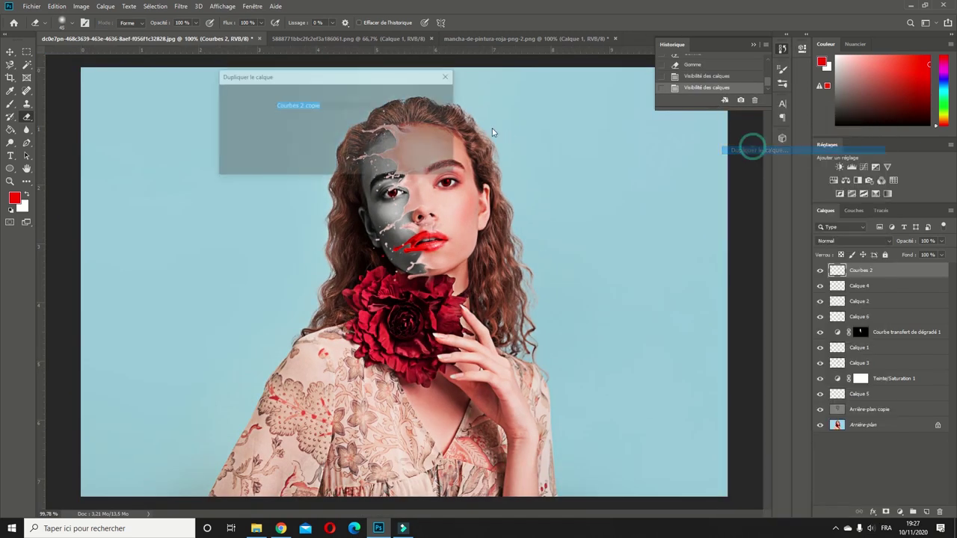
# Step: Create Courbes 2 copie, fill it black with a rasterized Color Overlay, and move it beneath Courbes 2
pyautogui.click(427, 93)
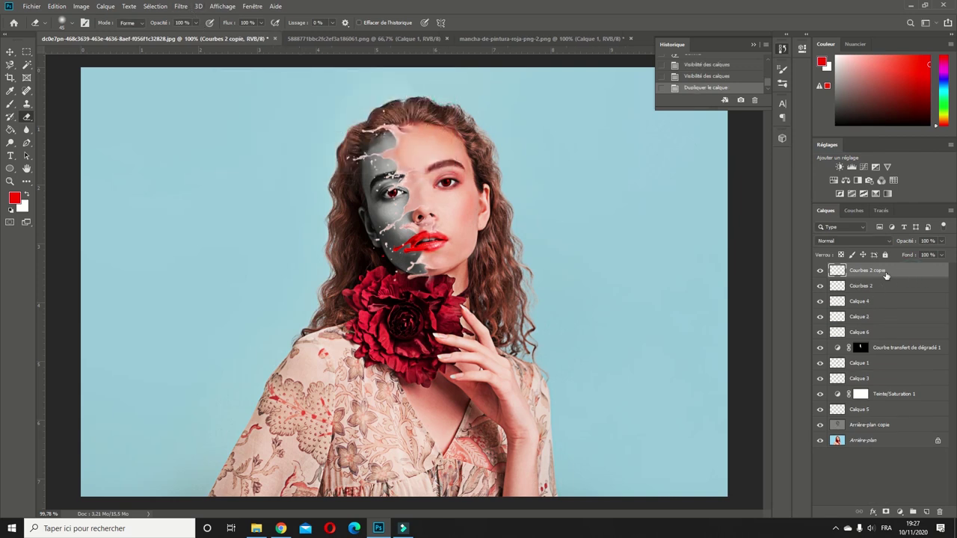
pyautogui.press('h')
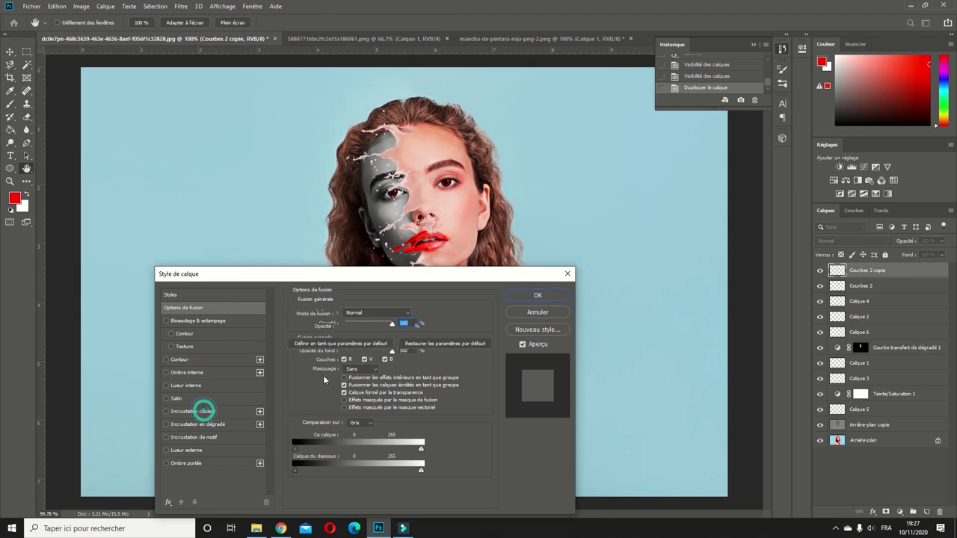
pyautogui.click(196, 412)
pyautogui.click(527, 296)
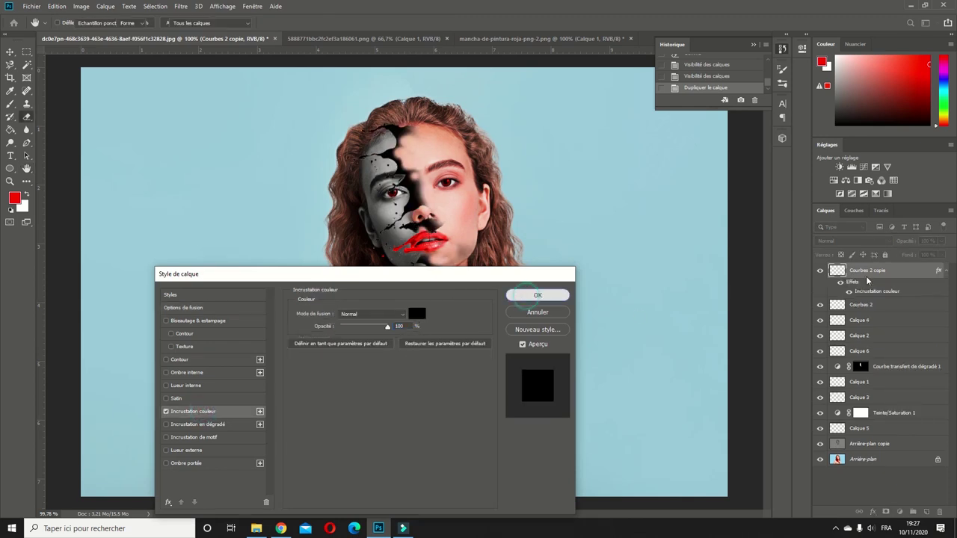
pyautogui.rightClick(880, 272)
pyautogui.click(745, 256)
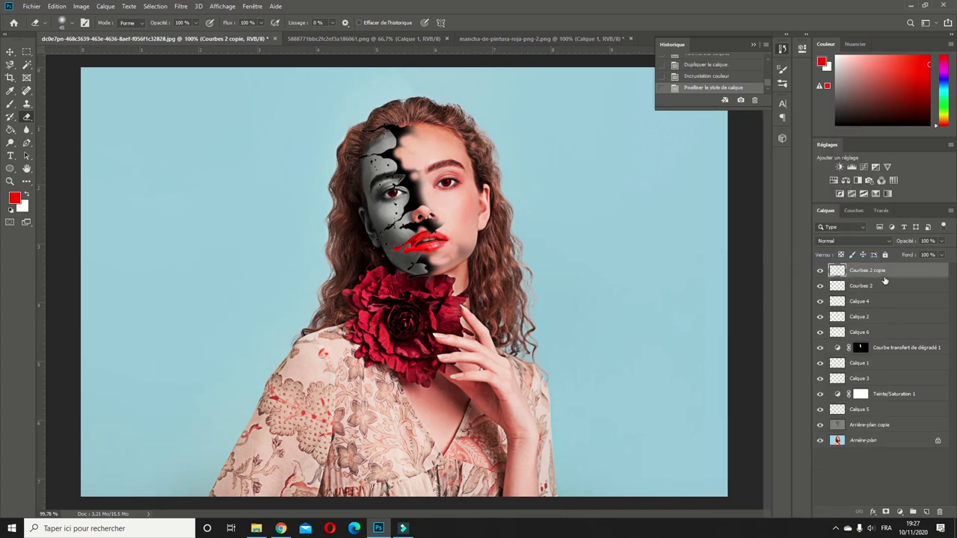
pyautogui.moveTo(868, 270); pyautogui.dragTo(868, 308)
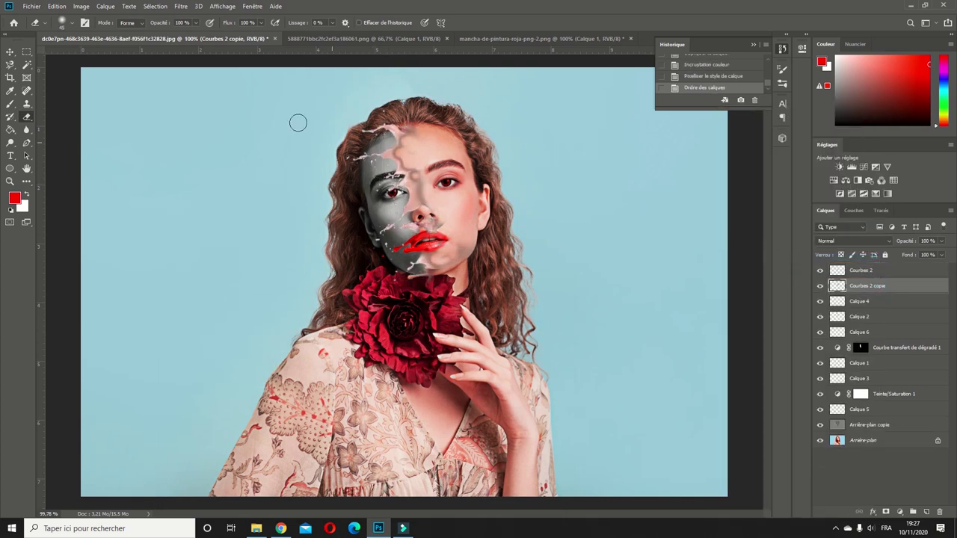
# Step: Offset the black Courbes 2 copie layer slightly from the splashes and commit its position
pyautogui.click(9, 51)
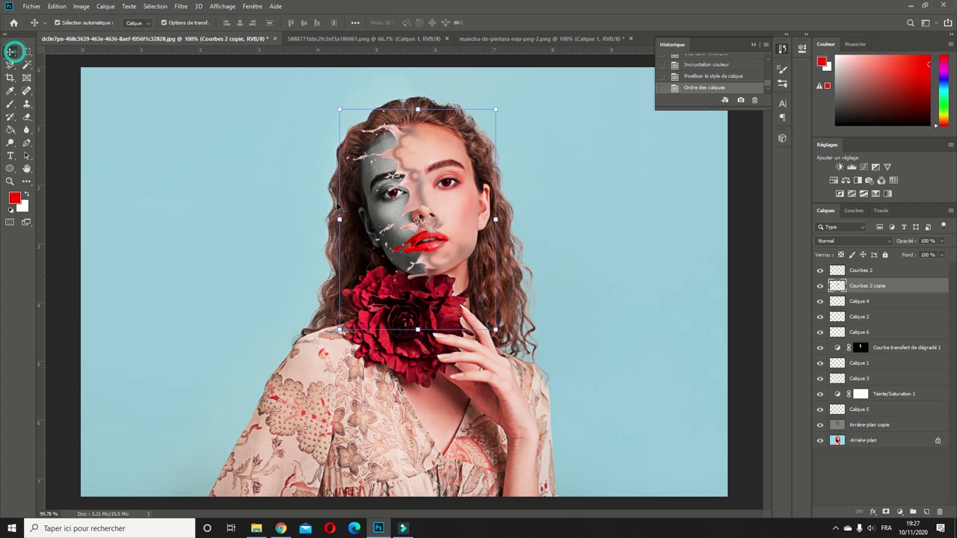
pyautogui.scroll(2, 329, 223)
pyautogui.scroll(2, 330, 223)
pyautogui.moveTo(312, 225); pyautogui.dragTo(335, 234)
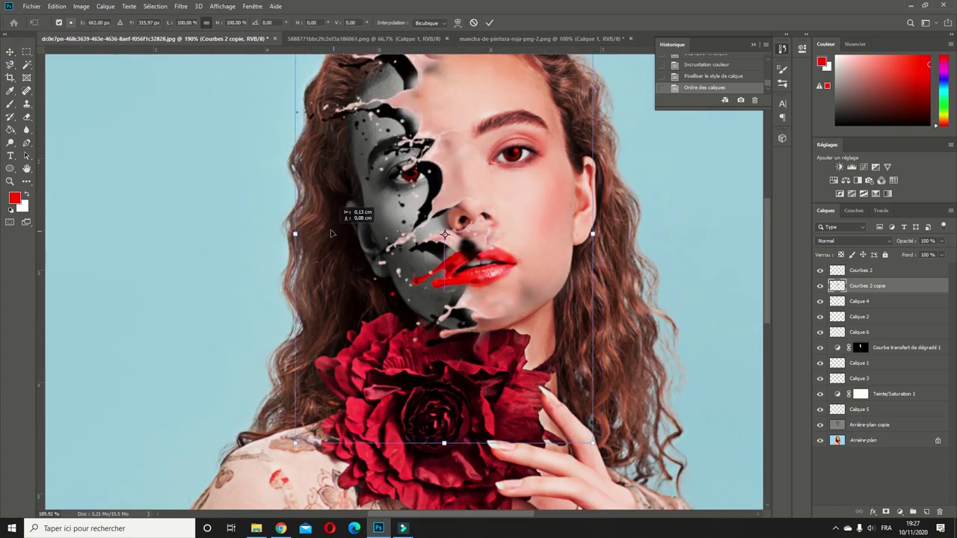
pyautogui.moveTo(336, 234)
pyautogui.mouseDown()
pyautogui.moveTo(327, 233)
pyautogui.moveTo(335, 230)
pyautogui.mouseUp()
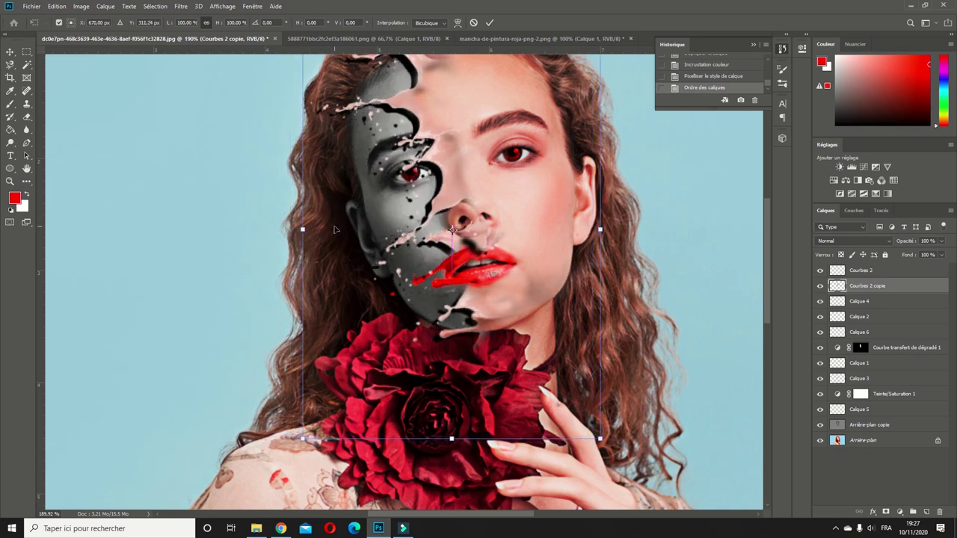
pyautogui.click(183, 7)
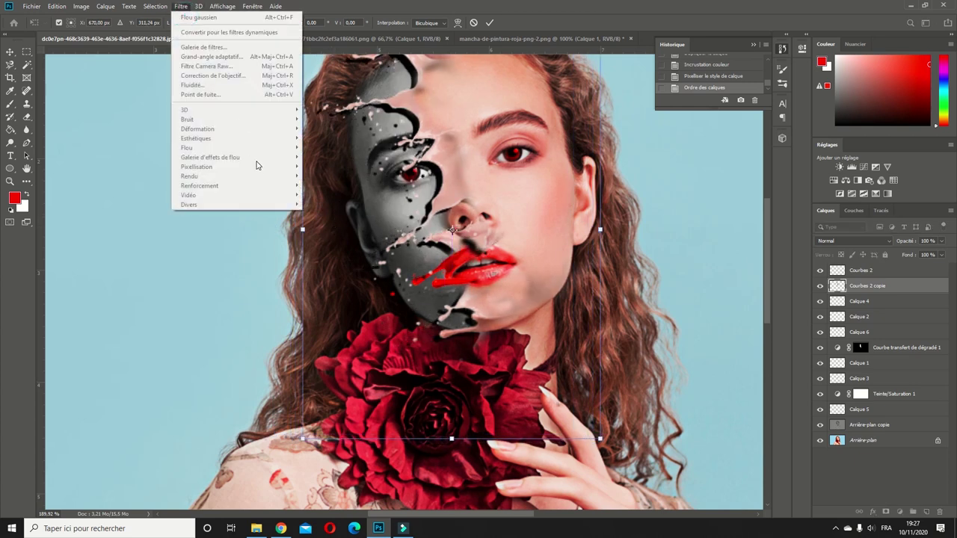
pyautogui.press('Escape')
pyautogui.press('Return')
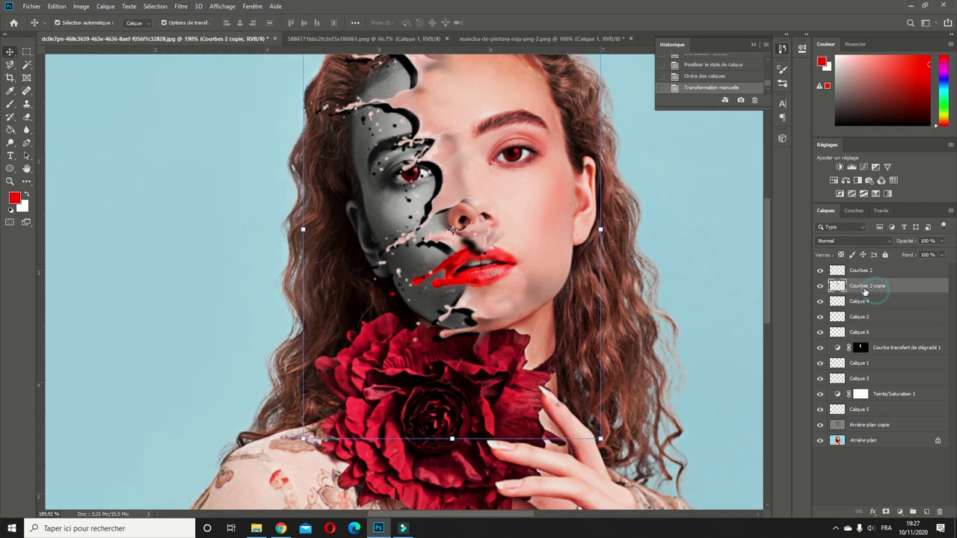
# Step: Apply a 6.6-pixel Gaussian Blur to the black shadow copy
pyautogui.click(181, 7)
pyautogui.moveTo(187, 147)
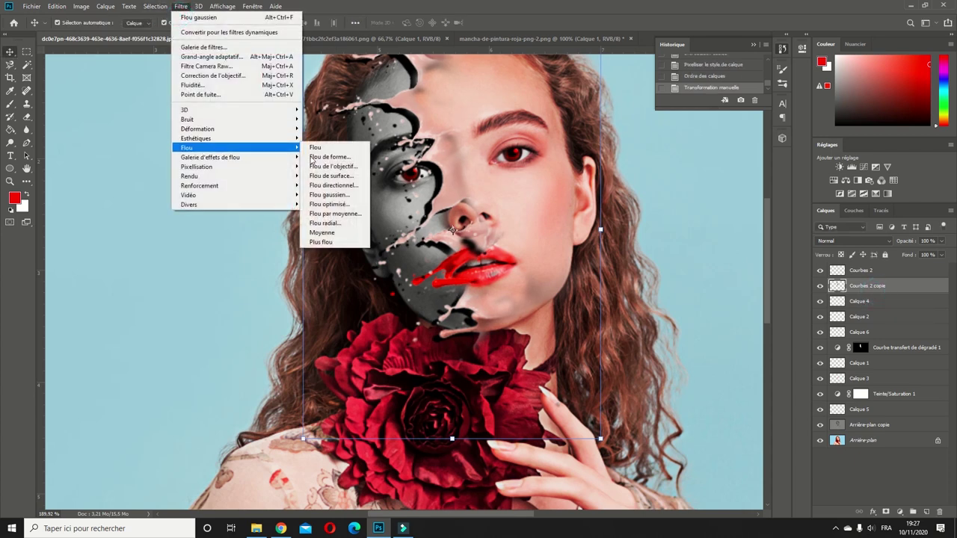
pyautogui.click(329, 195)
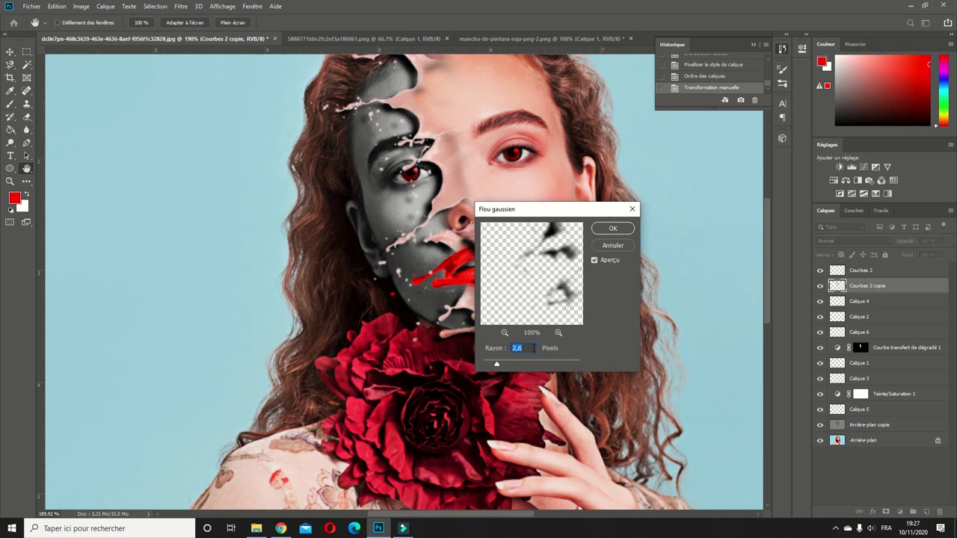
pyautogui.click(514, 363)
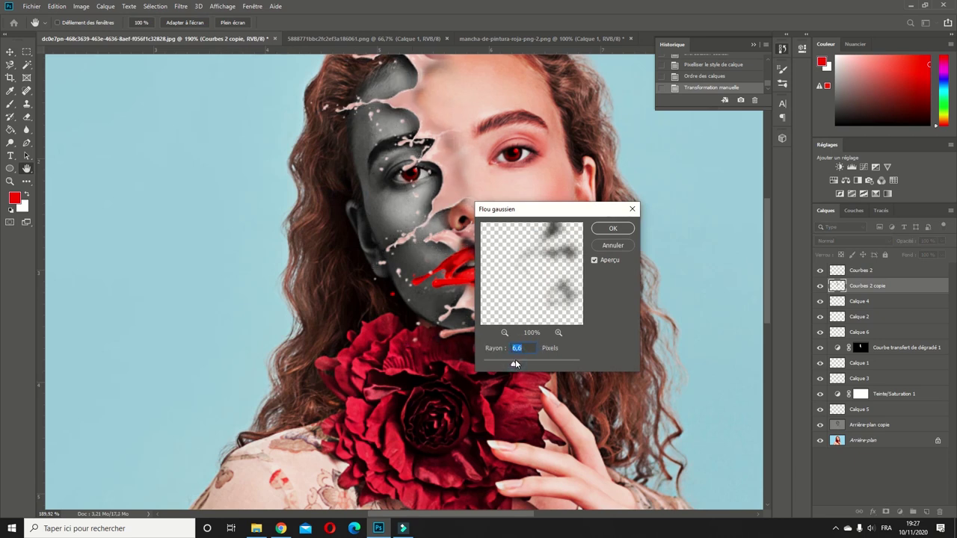
pyautogui.click(613, 228)
# Step: Lower the shadow copy's layer opacity to 60%
pyautogui.press('v')
pyautogui.scroll(-2, 491, 276)
pyautogui.scroll(-2, 492, 276)
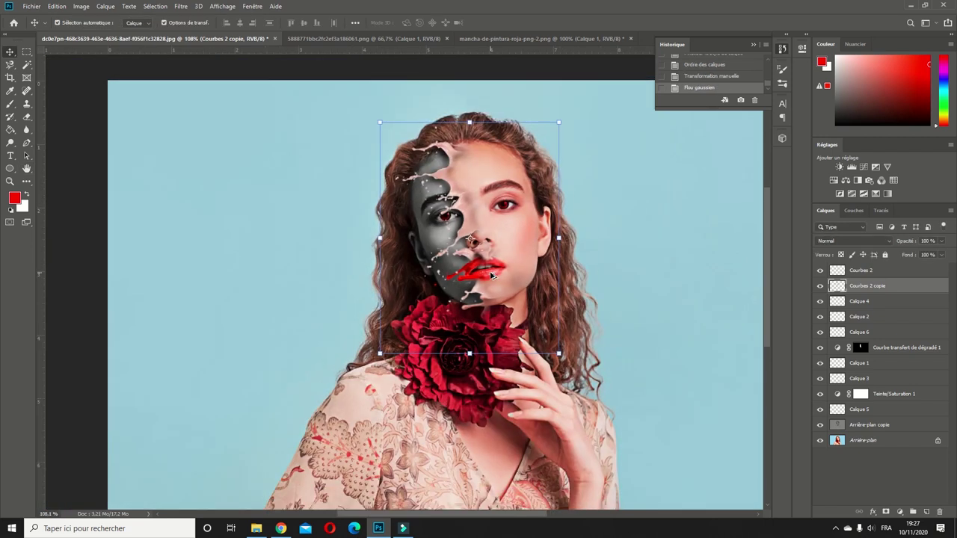
pyautogui.moveTo(942, 241); pyautogui.dragTo(910, 255)
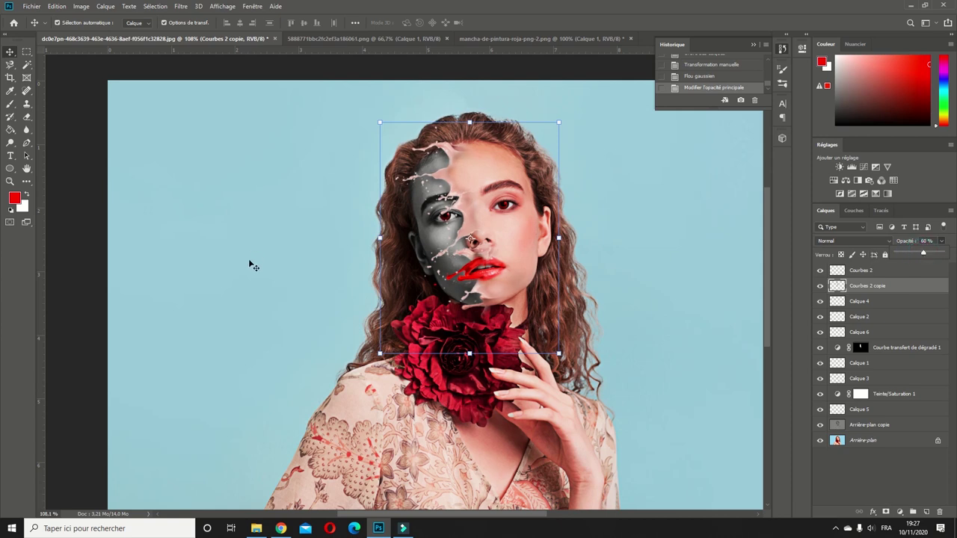
# Step: Erase a stray area of the blurred Courbes 2 copie shadow with the Eraser tool
pyautogui.click(26, 117)
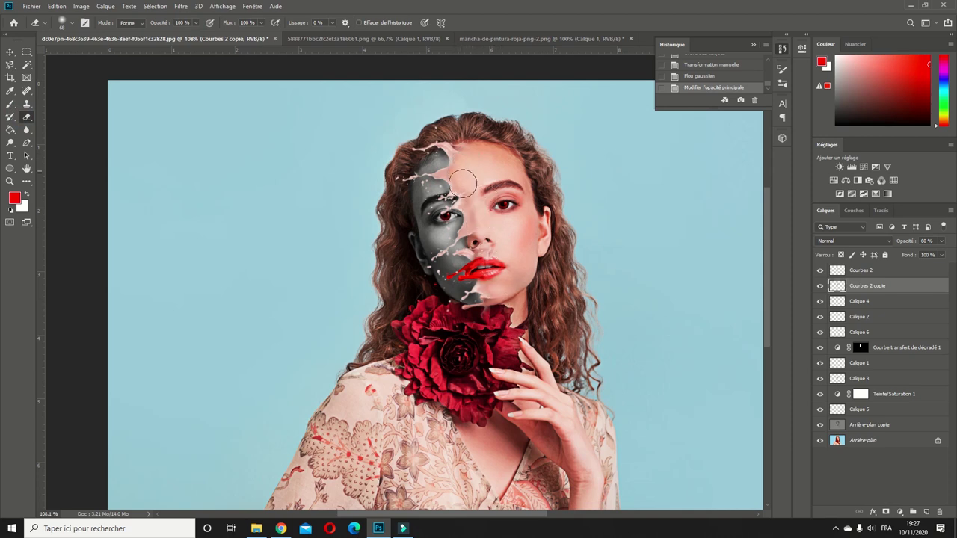
pyautogui.click(474, 230)
pyautogui.scroll(-2, 506, 293)
pyautogui.scroll(1, 504, 290)
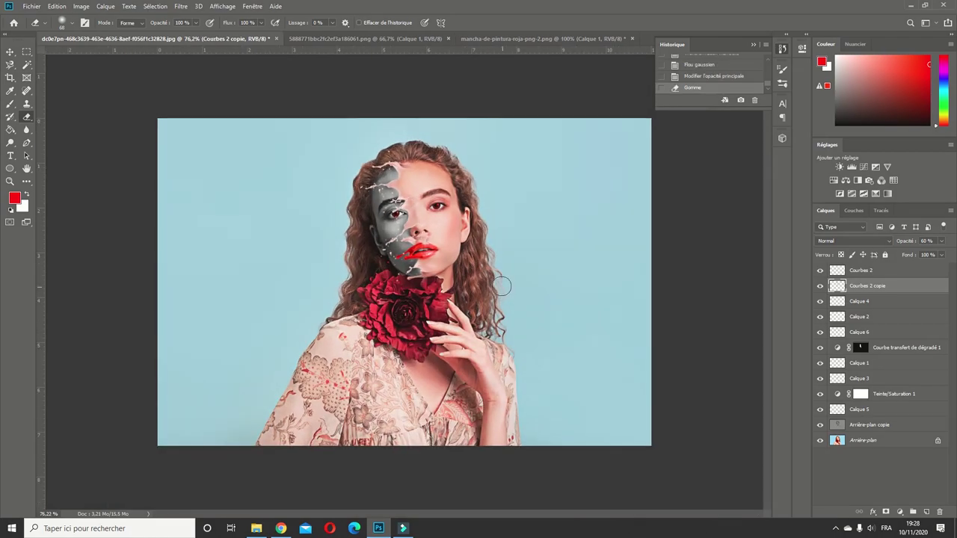